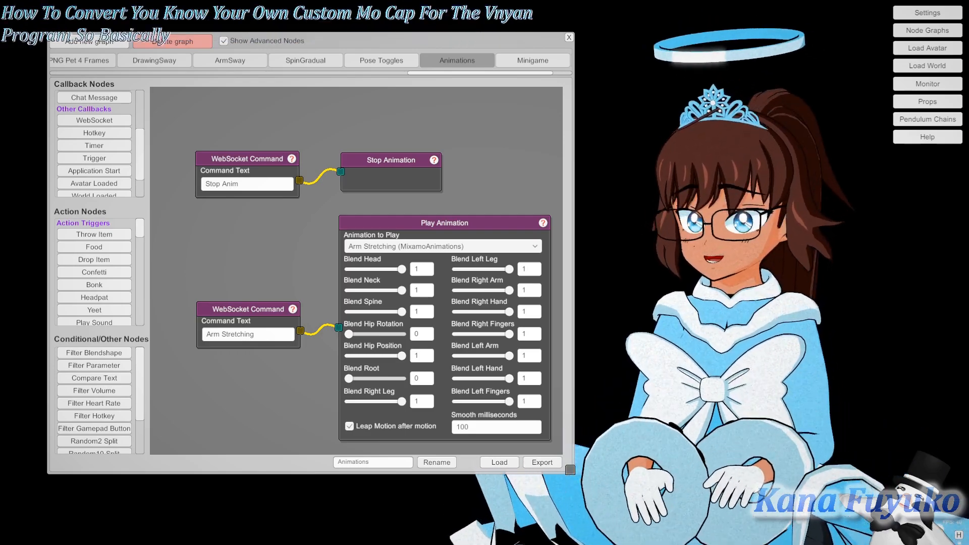
Examine the Animations graph's existing WebSocket Command nodes and the Stop Animation and Play Animation nodes they trigger
scroll(303, 267, down, 5)
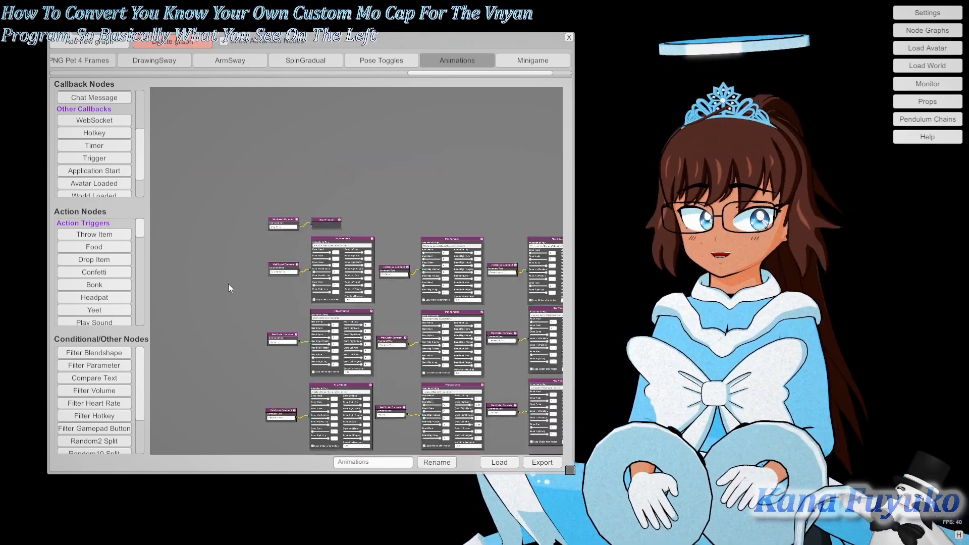
scroll(237, 281, up, 5)
drag(358, 214, 207, 287)
scroll(289, 244, down, 5)
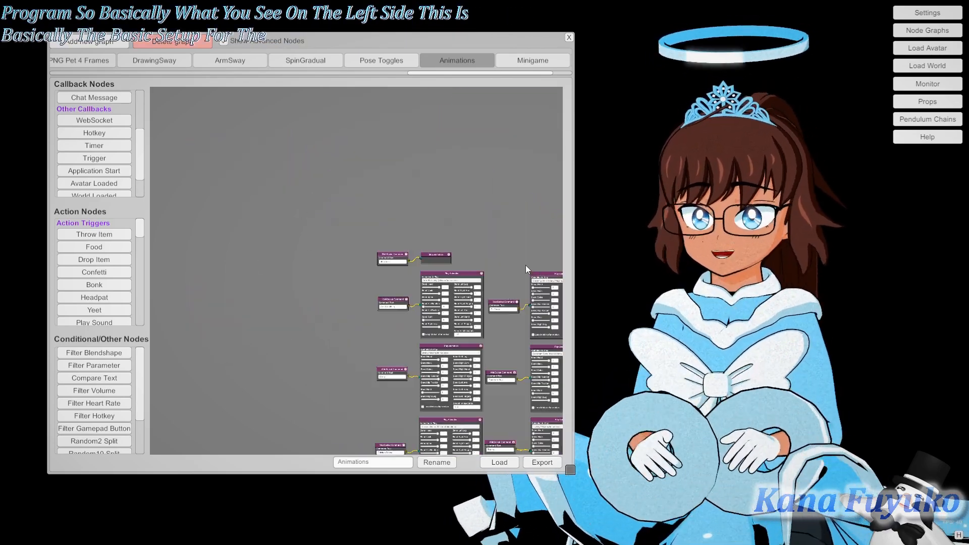
scroll(270, 124, up, 5)
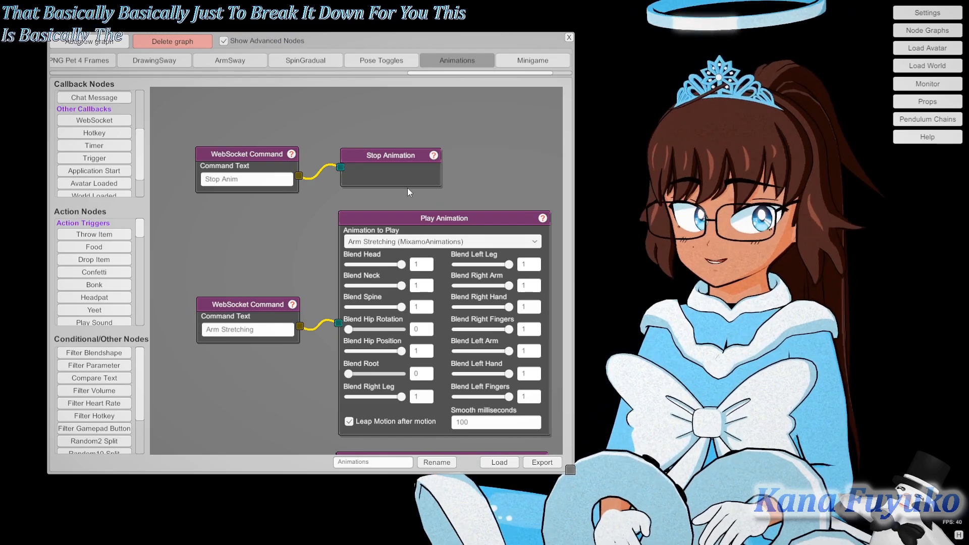
scroll(513, 193, down, 5)
drag(339, 128, 247, 147)
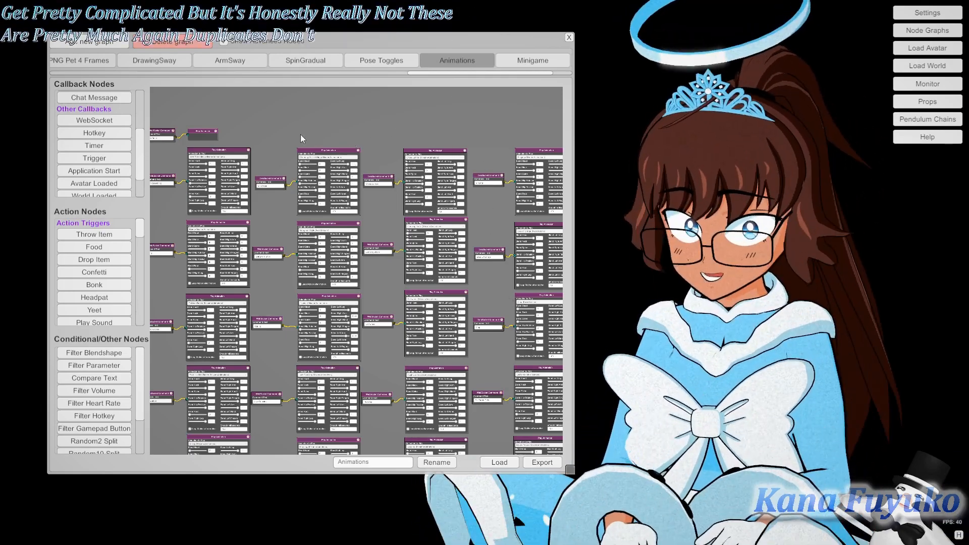
drag(301, 133, 313, 108)
scroll(258, 105, up, 10)
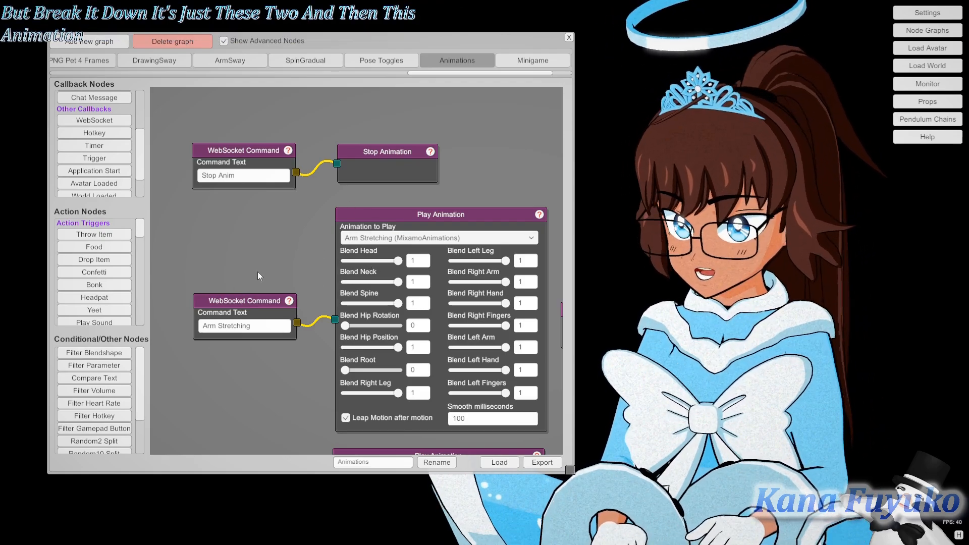
drag(277, 288, 354, 379)
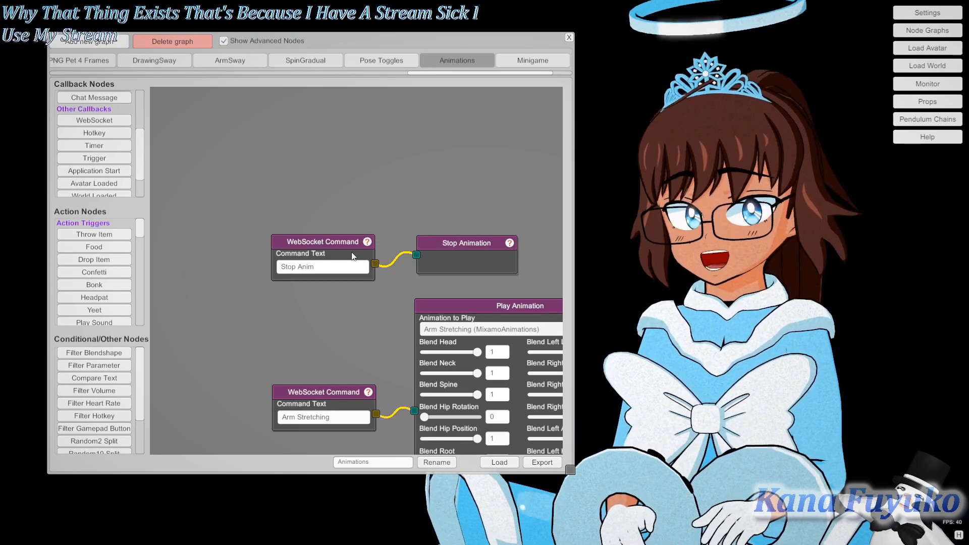
drag(401, 207, 355, 205)
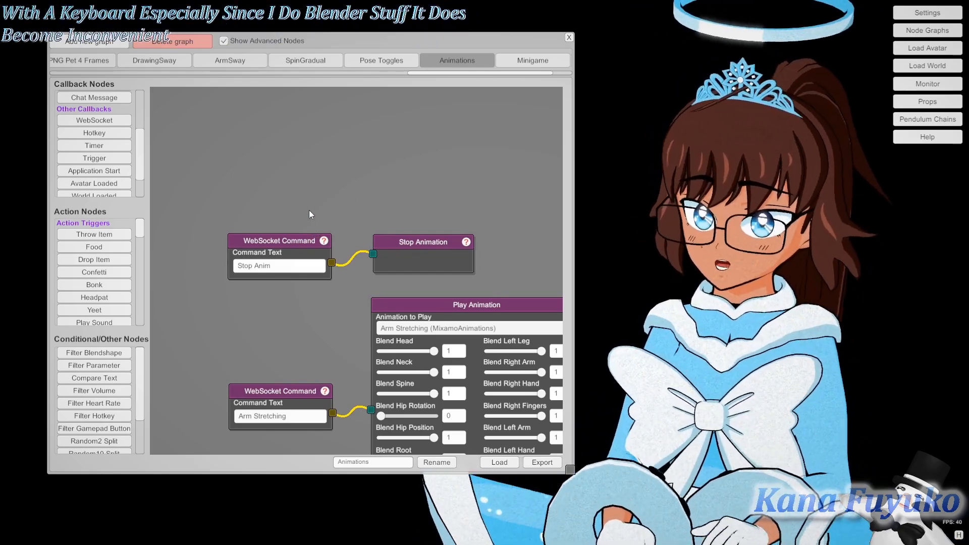
Add a Hotkey callback node in an empty area of the Animations graph, leaving room beside it for an action node
drag(299, 171, 280, 381)
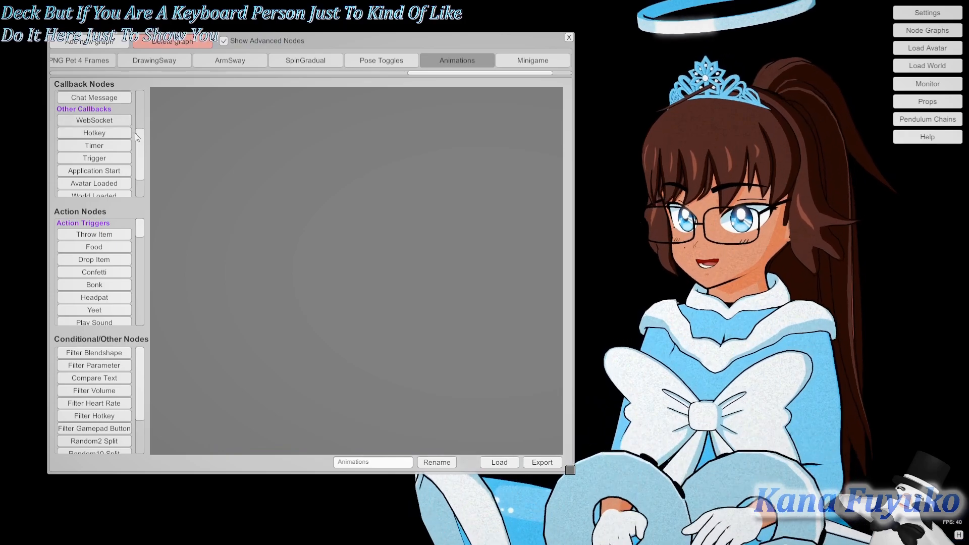
mouse_move(137, 102)
mouse_down()
mouse_move(136, 113)
mouse_move(137, 94)
mouse_up()
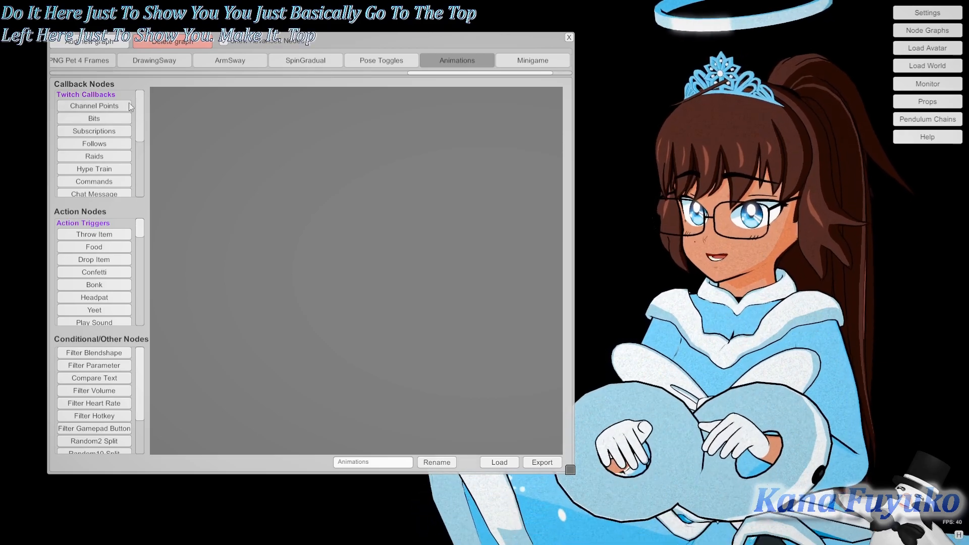
drag(141, 129, 138, 140)
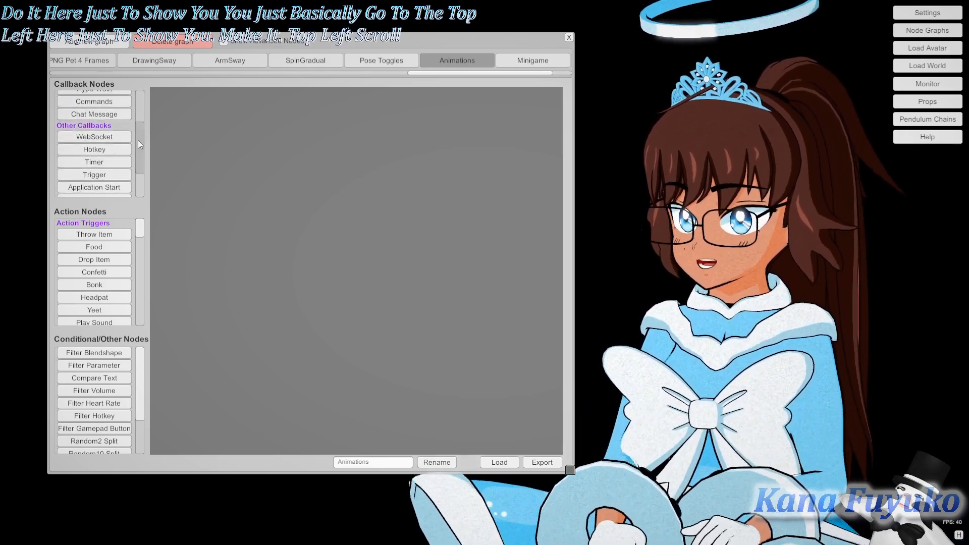
click(108, 149)
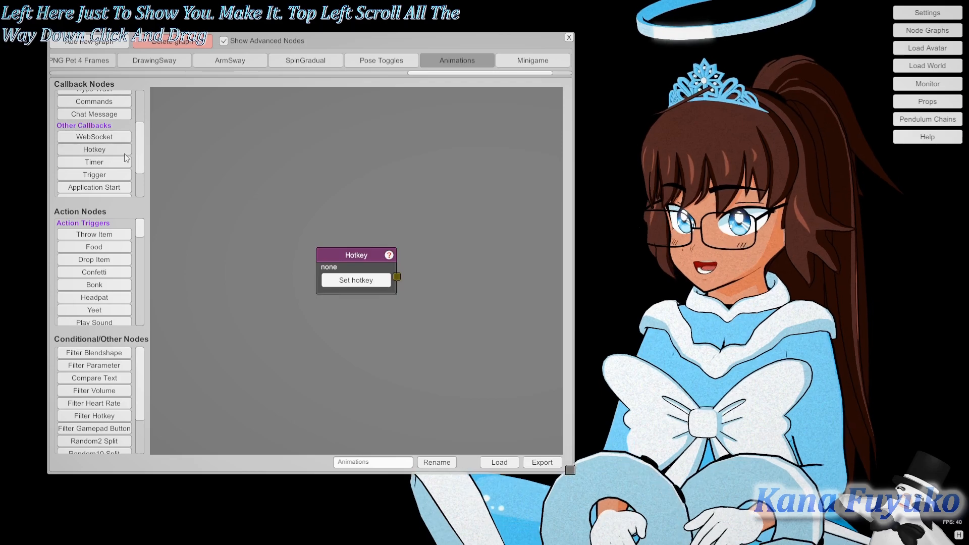
drag(347, 256, 212, 172)
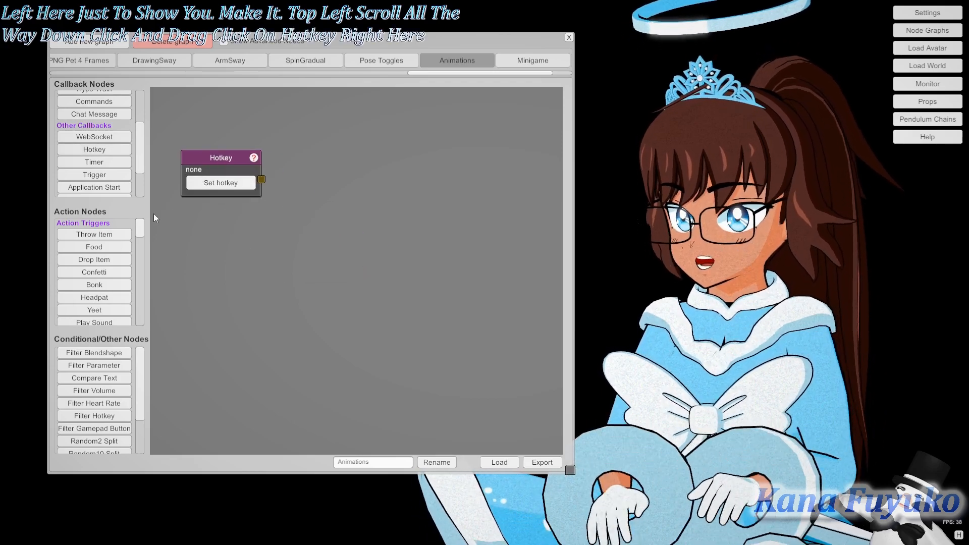
Add a Play Animation node to the right of the Hotkey node and connect the Hotkey output to it
drag(141, 229, 142, 244)
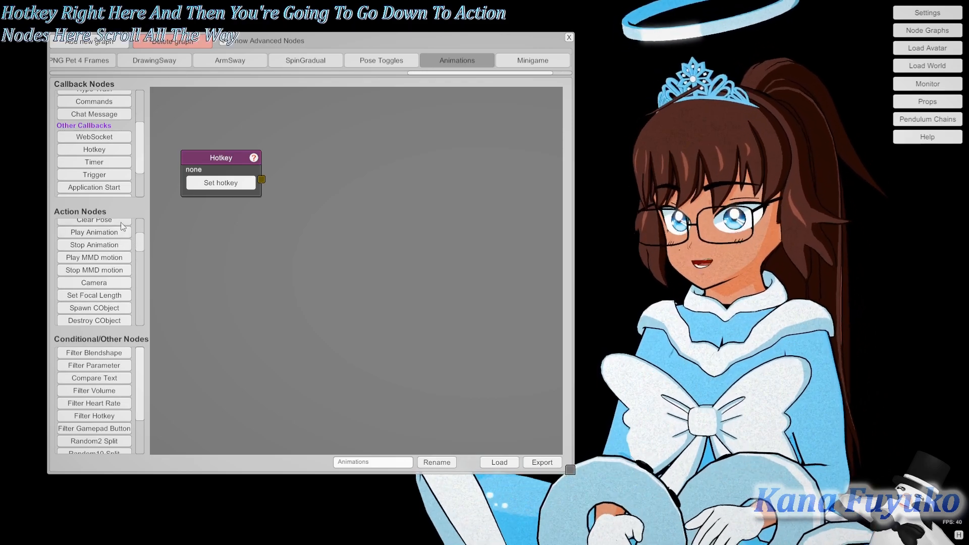
click(94, 233)
drag(347, 159, 415, 111)
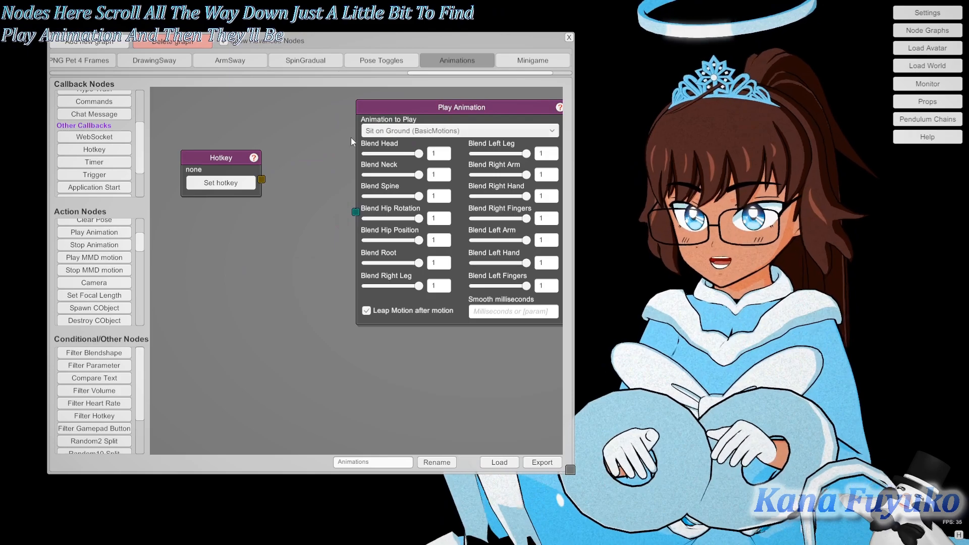
drag(262, 178, 356, 212)
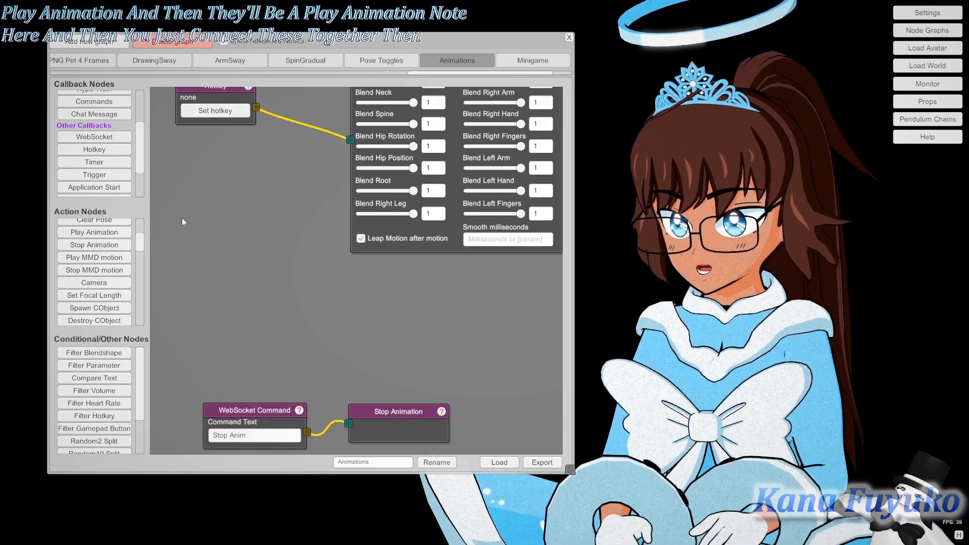
Add a Stop Animation node directly below the new Play Animation node
click(94, 247)
drag(392, 279, 388, 279)
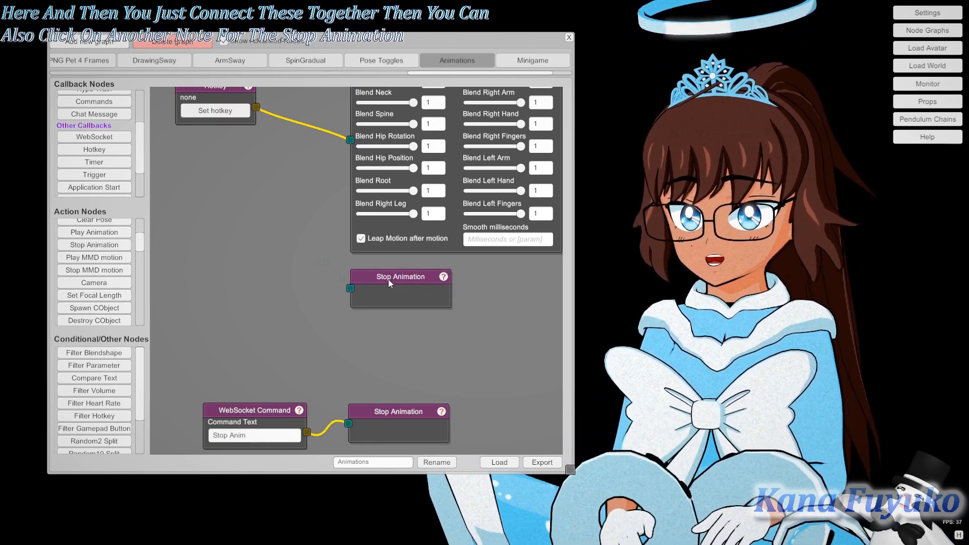
drag(315, 249, 328, 307)
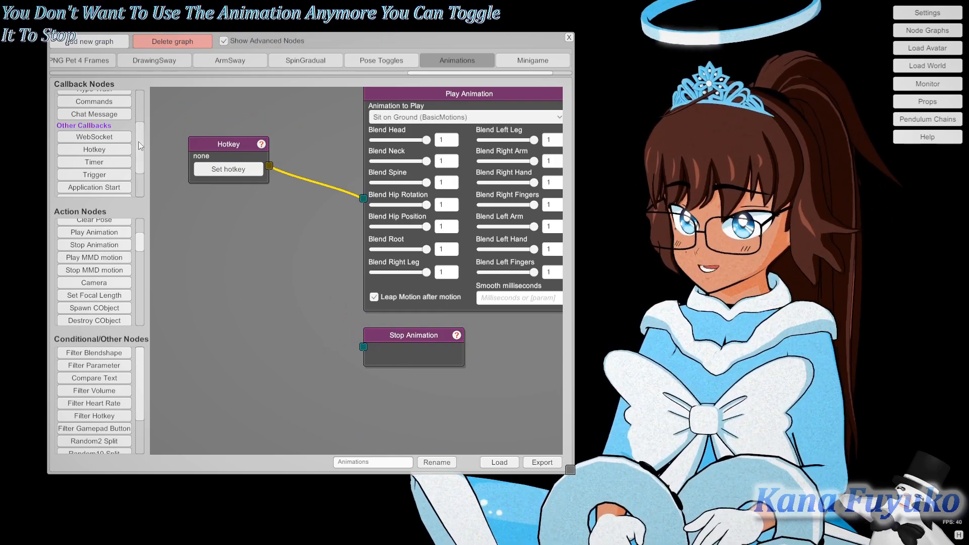
click(109, 162)
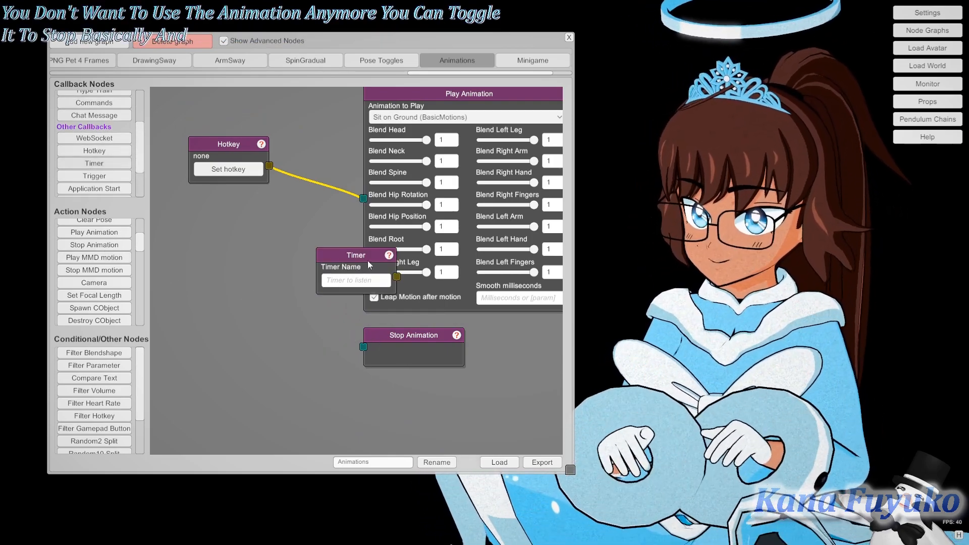
click(360, 269)
key(Delete)
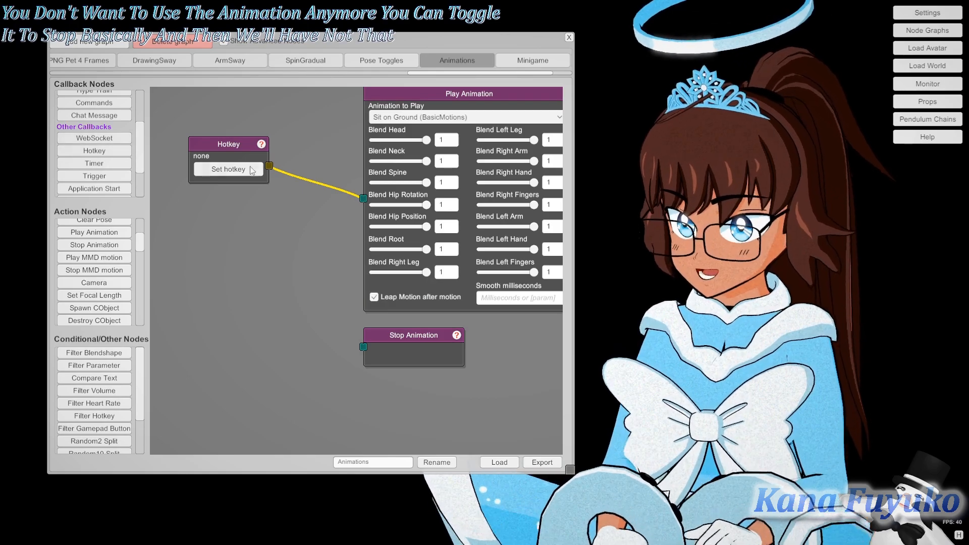
Add a second Hotkey node below the first one and connect it to the new Stop Animation node
click(115, 152)
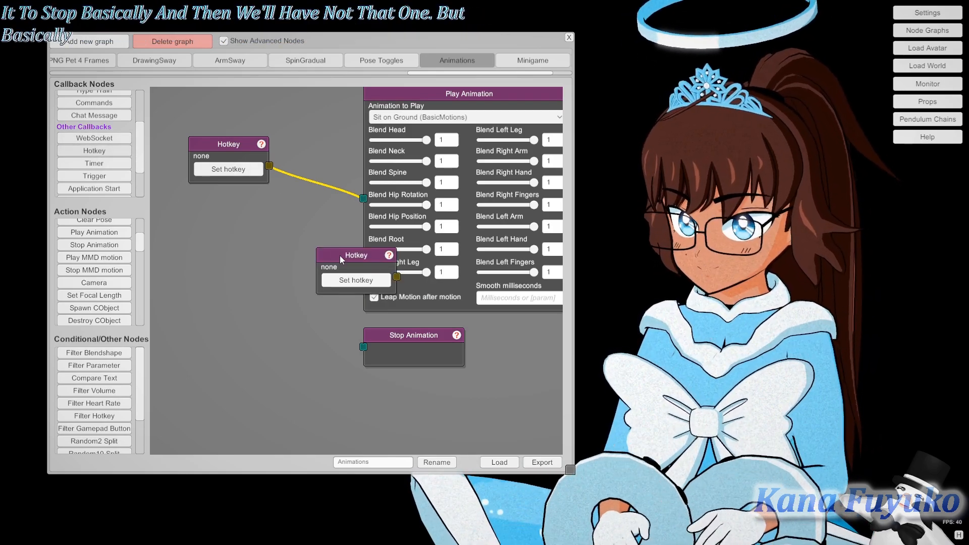
drag(340, 255, 231, 332)
drag(290, 353, 361, 345)
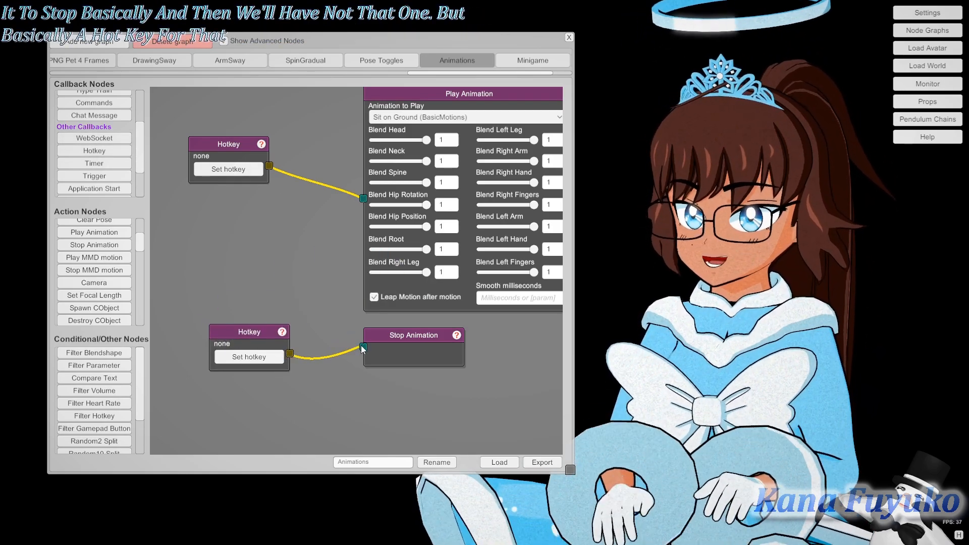
drag(235, 337, 215, 313)
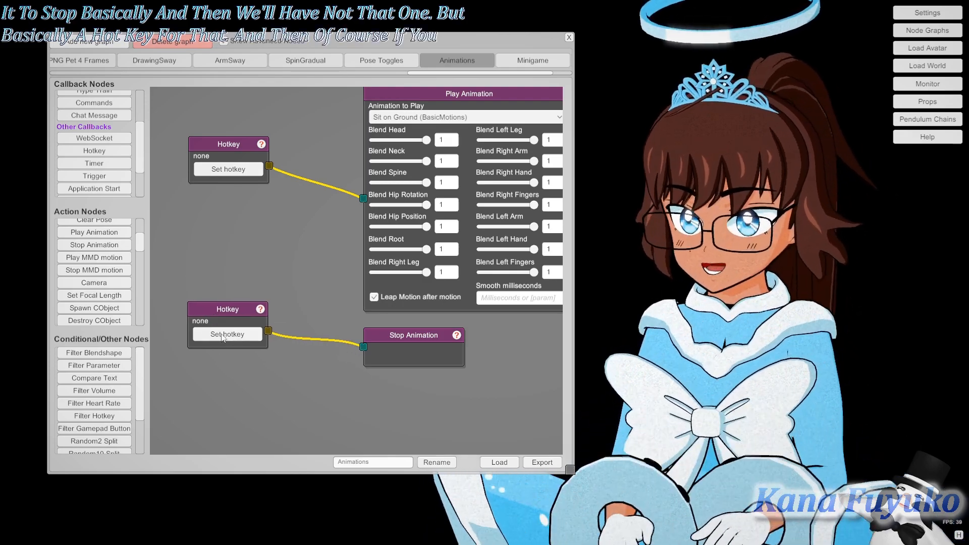
Test both chains by sending a signal from the stop Hotkey node and from the play Hotkey node
right_click(227, 308)
click(247, 311)
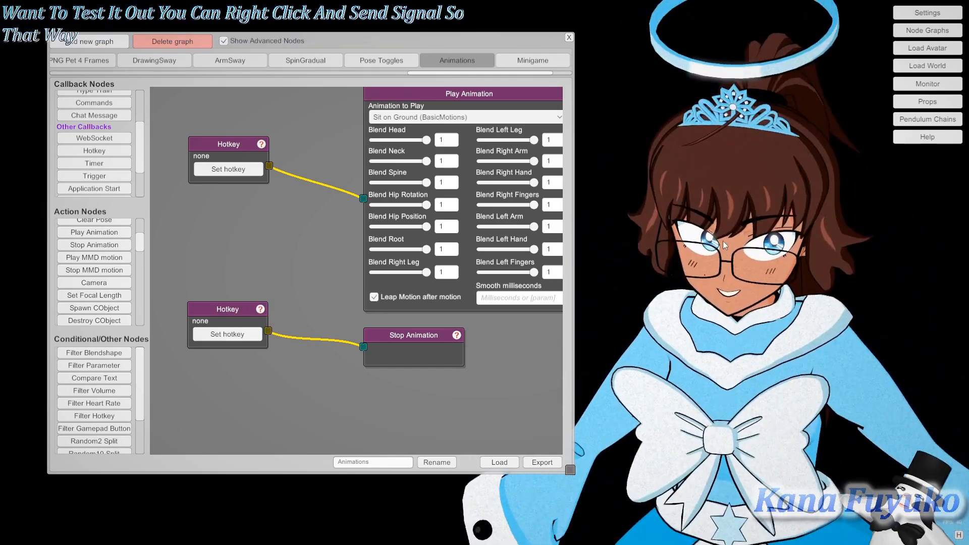
right_click(233, 147)
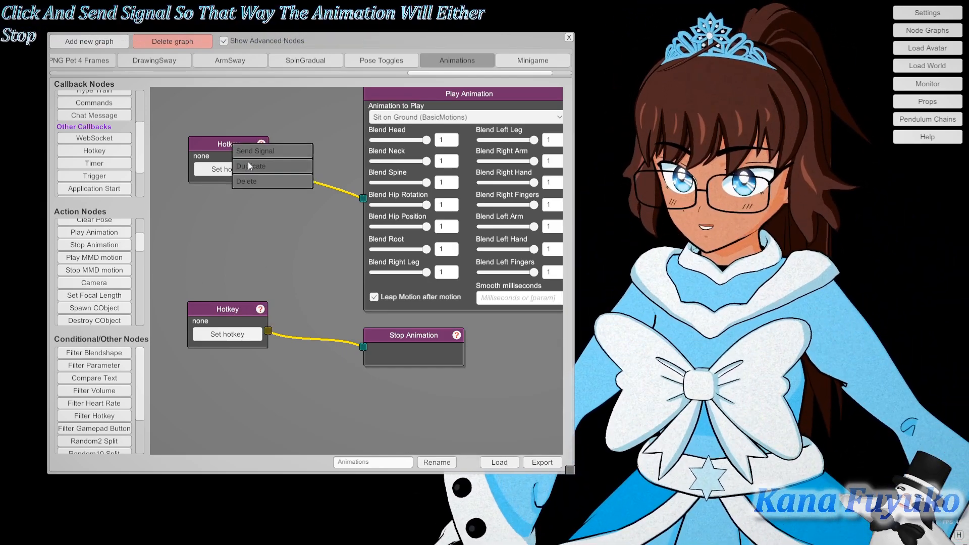
click(248, 151)
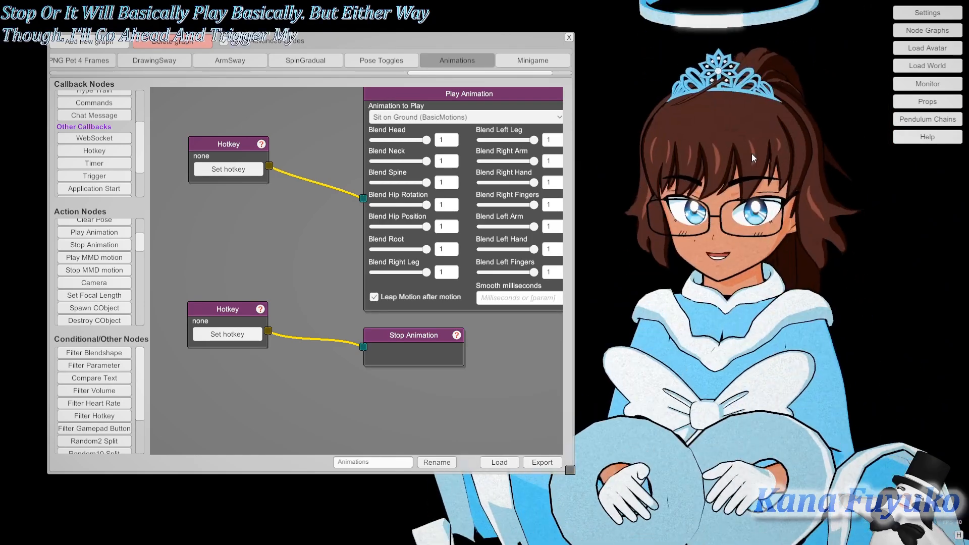
Set the play Hotkey node's hotkey to 1 and the stop Hotkey node's hotkey to 2
click(228, 169)
key(1)
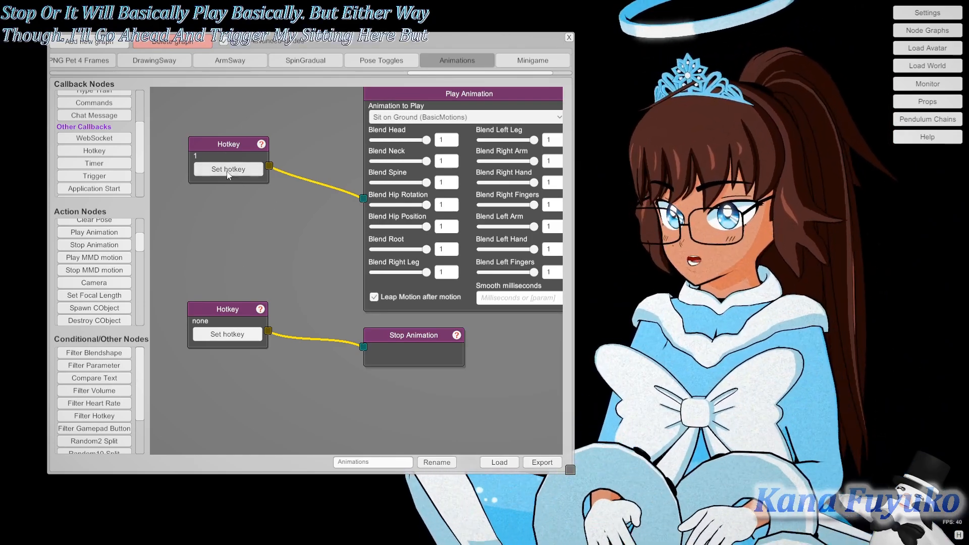
click(227, 334)
key(2)
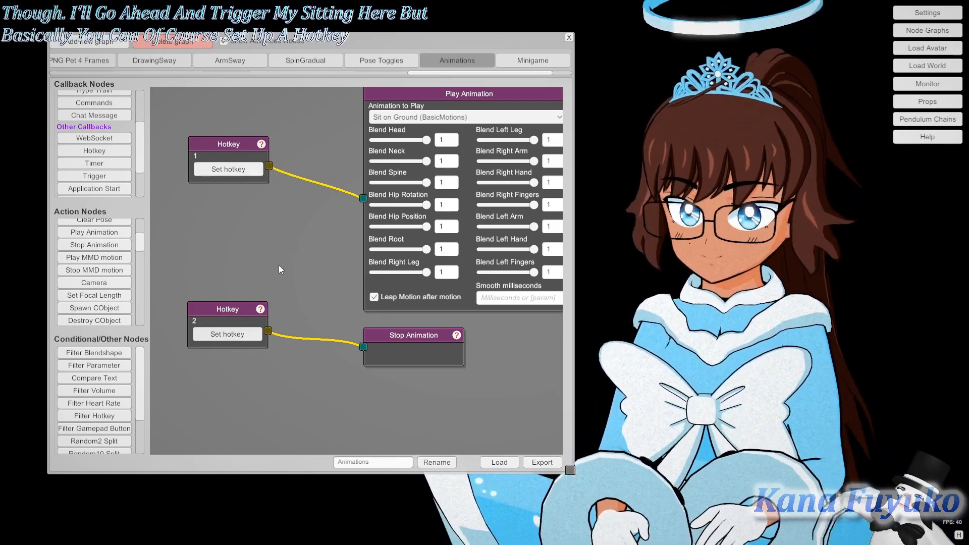
Test the assigned hotkeys 2 and 1 by alternately stopping and playing the animation
key(2)
key(1)
key(2)
key(1)
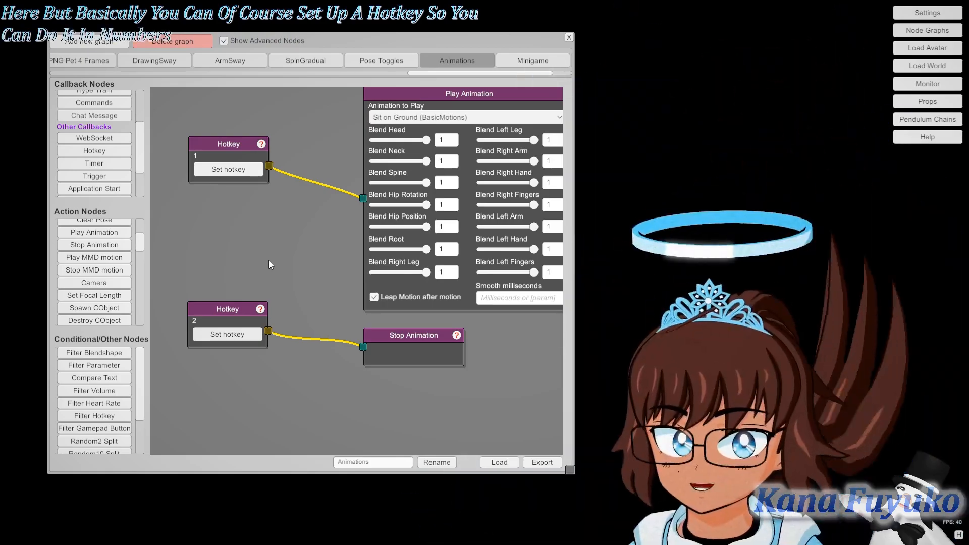
key(2)
key(1)
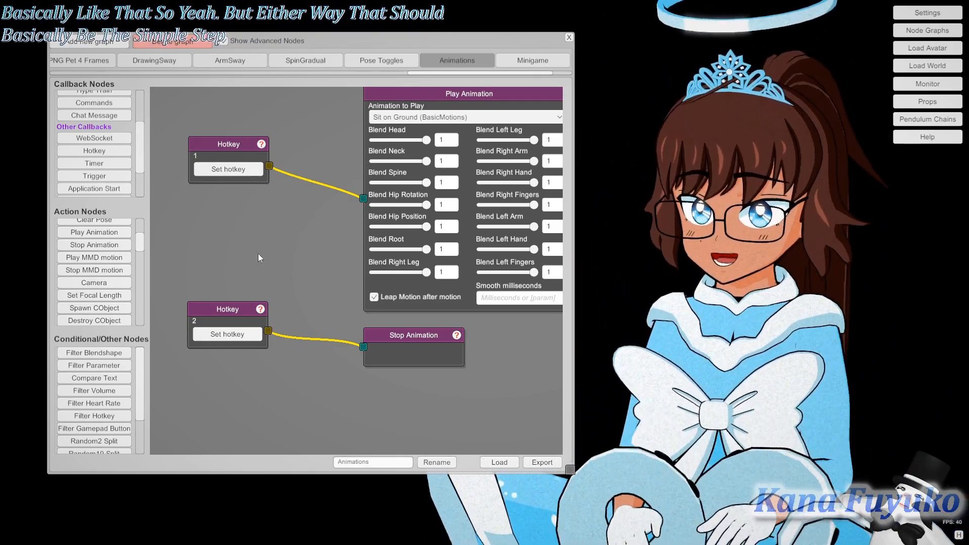
Browse the animations available in the new Play Animation node, including the BasicMotions and MixamoAnimations entries
drag(225, 204, 171, 232)
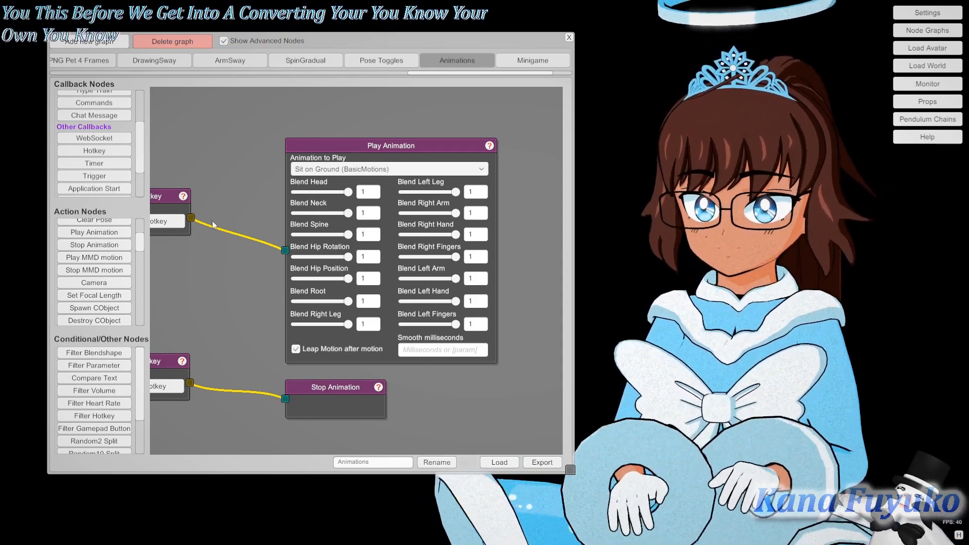
drag(230, 217, 213, 231)
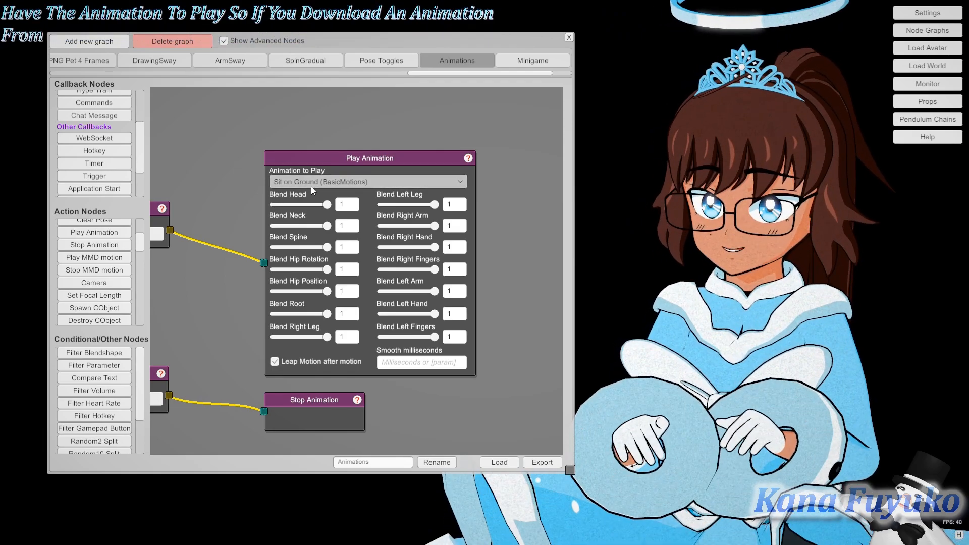
click(311, 186)
drag(464, 199, 456, 224)
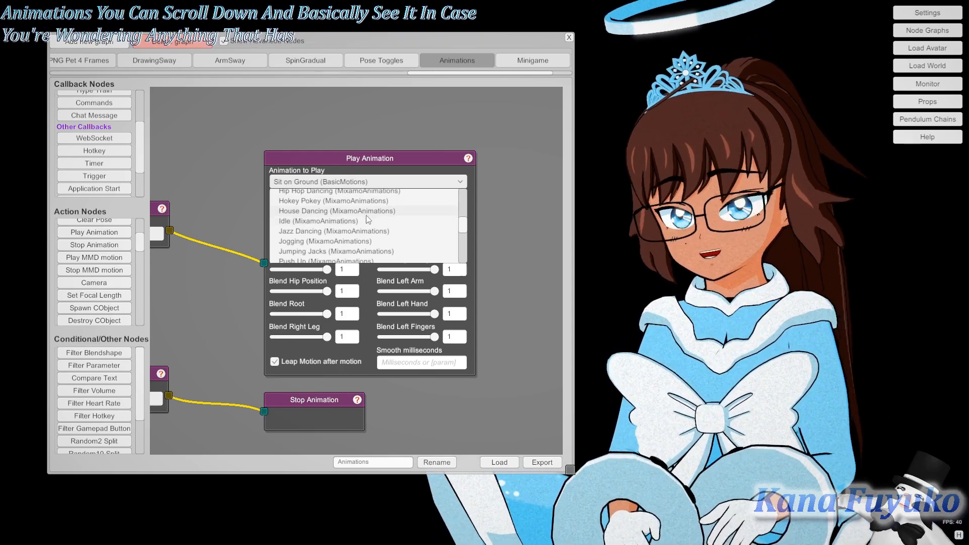
drag(466, 229, 464, 191)
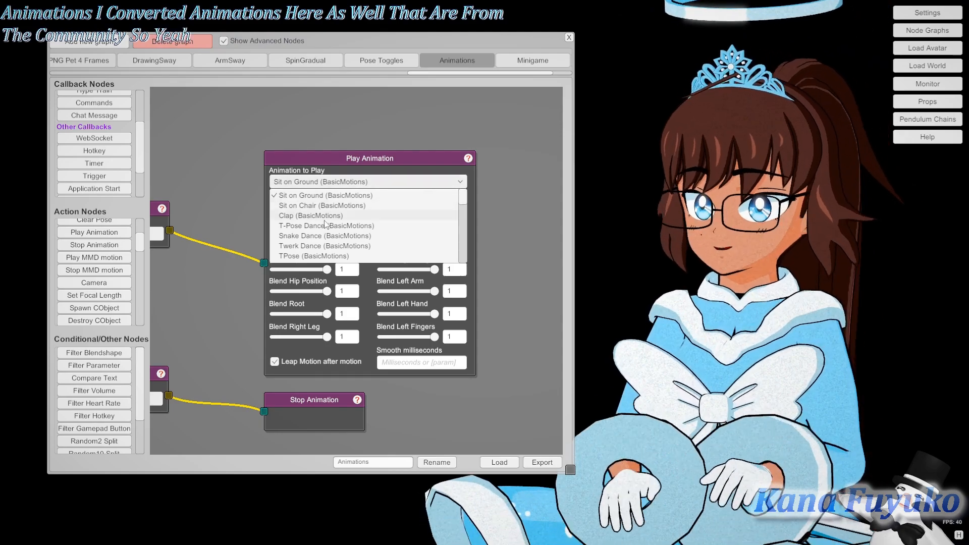
click(379, 185)
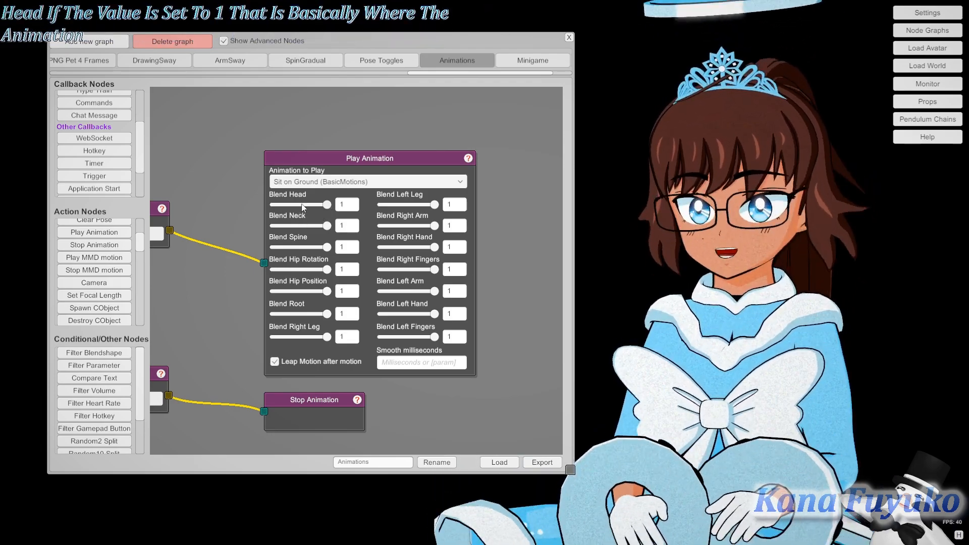
Set the hotkey-driven Play Animation node to TPose (BasicMotions) and play it with hotkey 1
drag(270, 186, 302, 189)
click(308, 184)
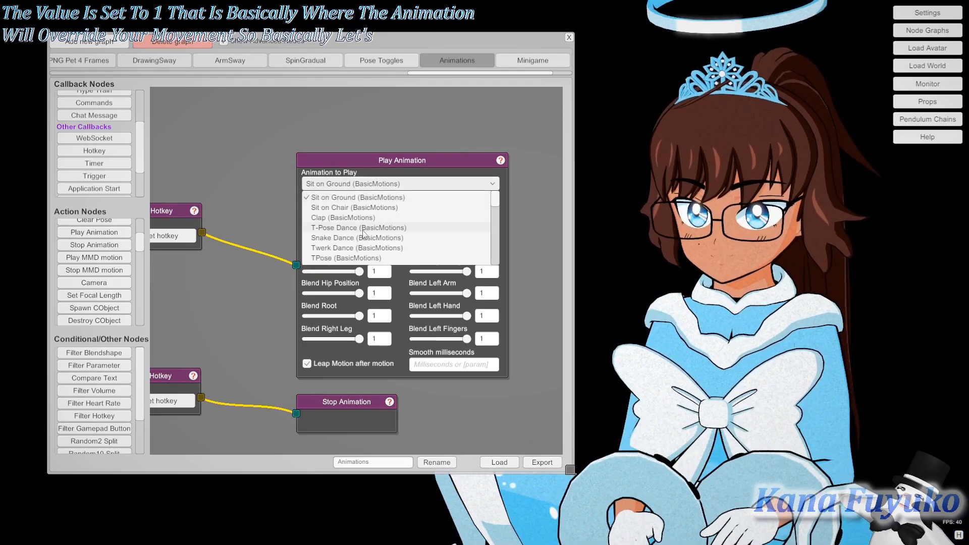
click(346, 258)
drag(239, 222, 295, 222)
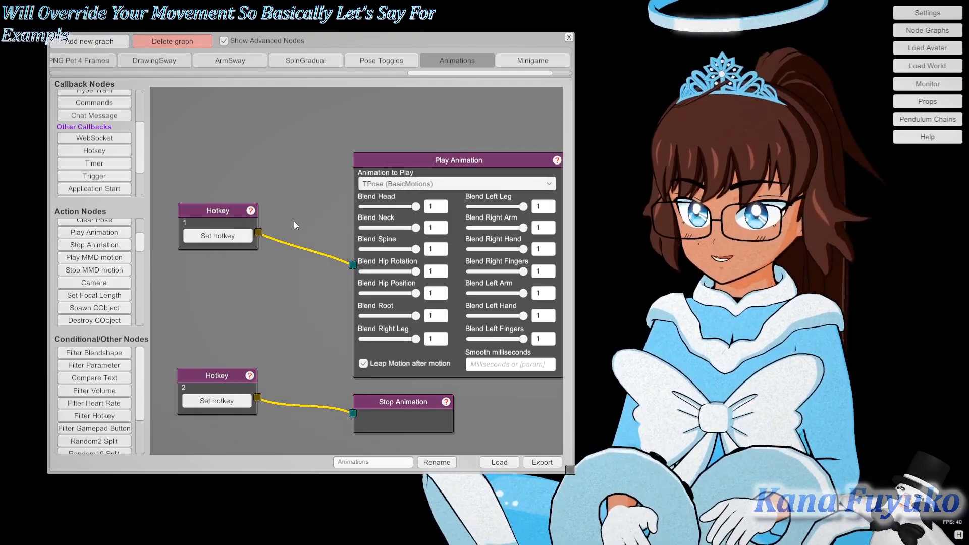
right_click(211, 210)
click(308, 191)
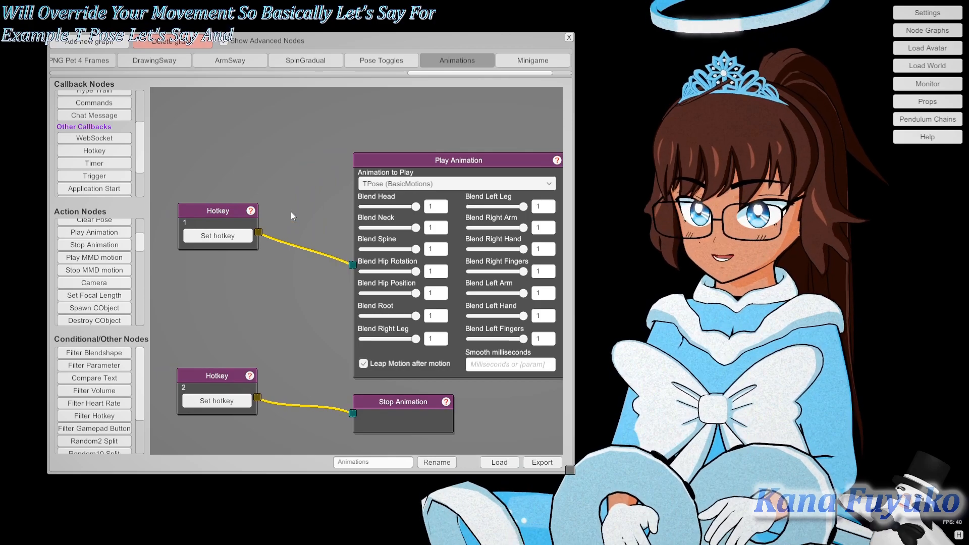
key(1)
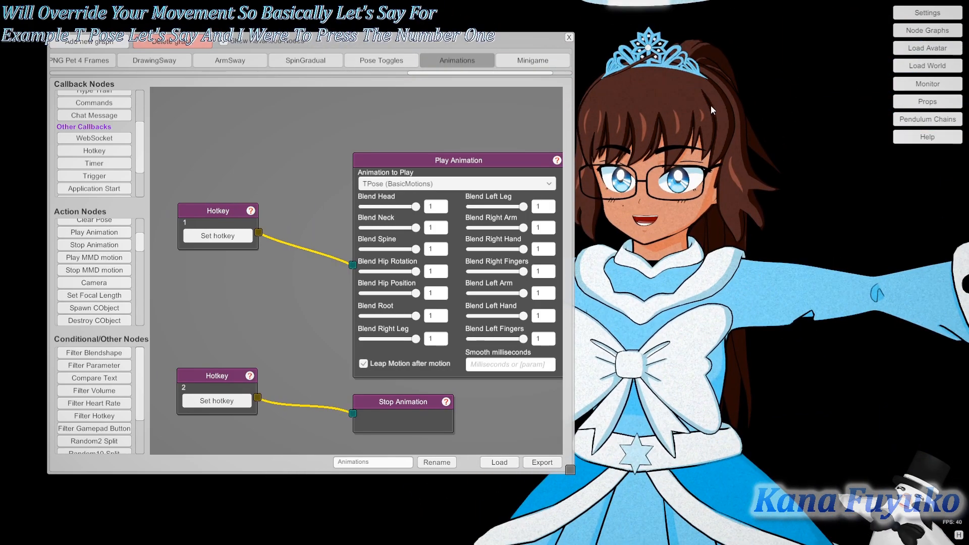
Set Blend Head to 0 in the TPose Play Animation node
drag(431, 39, 336, 44)
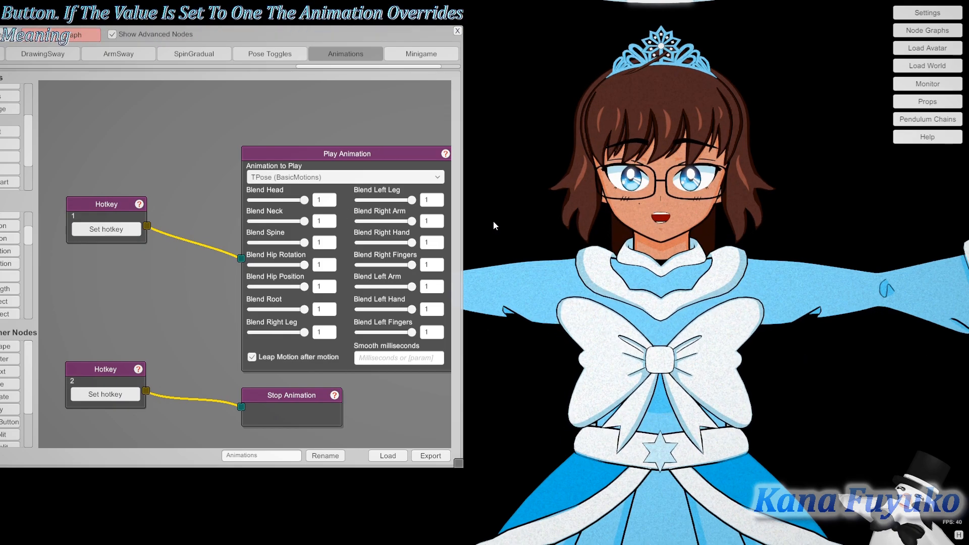
drag(305, 201, 285, 199)
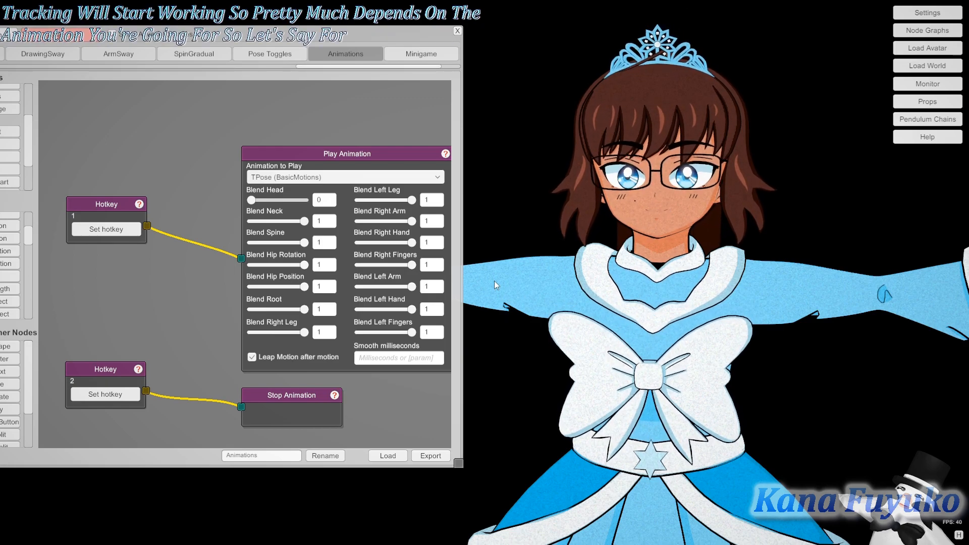
Examine the blend values of the Cheering While Sitting (MixamoAnimations) node in the Sit Cheer chain
scroll(223, 322, down, 7)
drag(307, 328, 257, 184)
scroll(257, 184, up, 3)
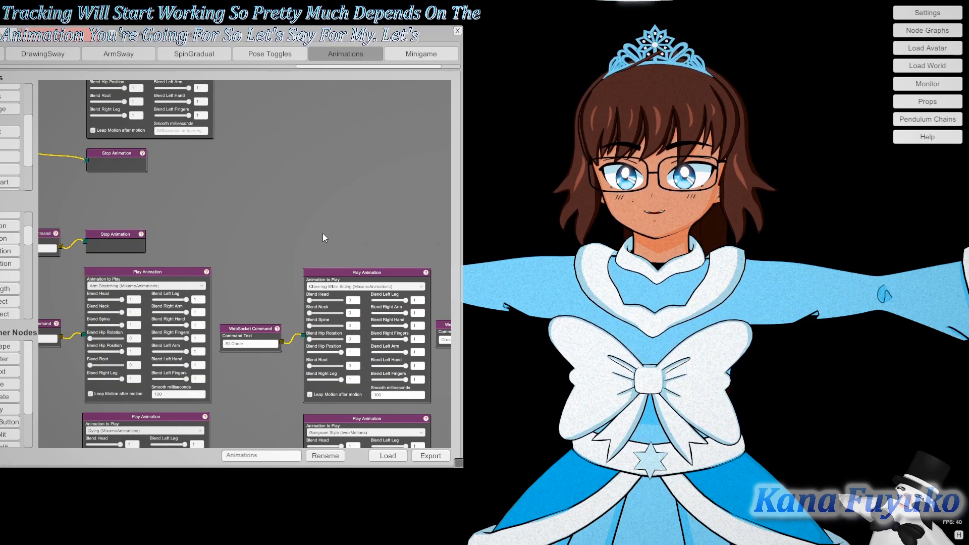
drag(323, 235, 283, 148)
scroll(280, 152, up, 3)
drag(216, 242, 176, 201)
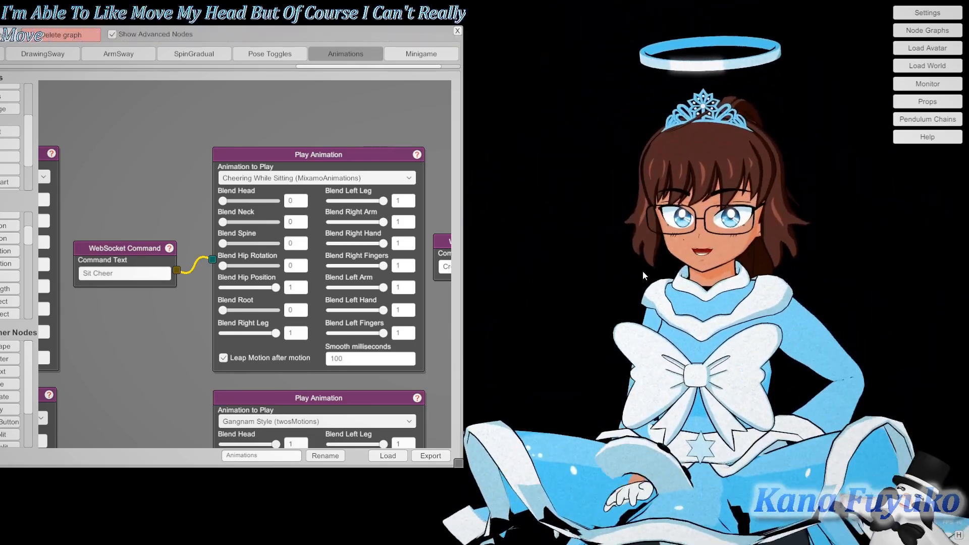
drag(188, 228, 162, 213)
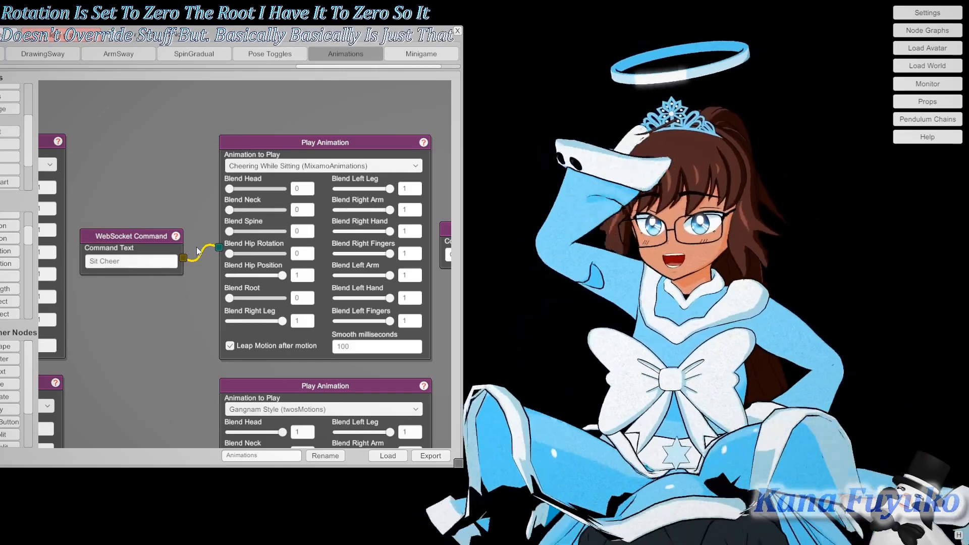
Review the Singing (MixamoAnimations) node's blend values and play it by sending a signal from its WebSocket Command node
drag(205, 311, 111, 299)
drag(406, 313, 127, 322)
scroll(274, 303, down, 5)
scroll(274, 303, up, 3)
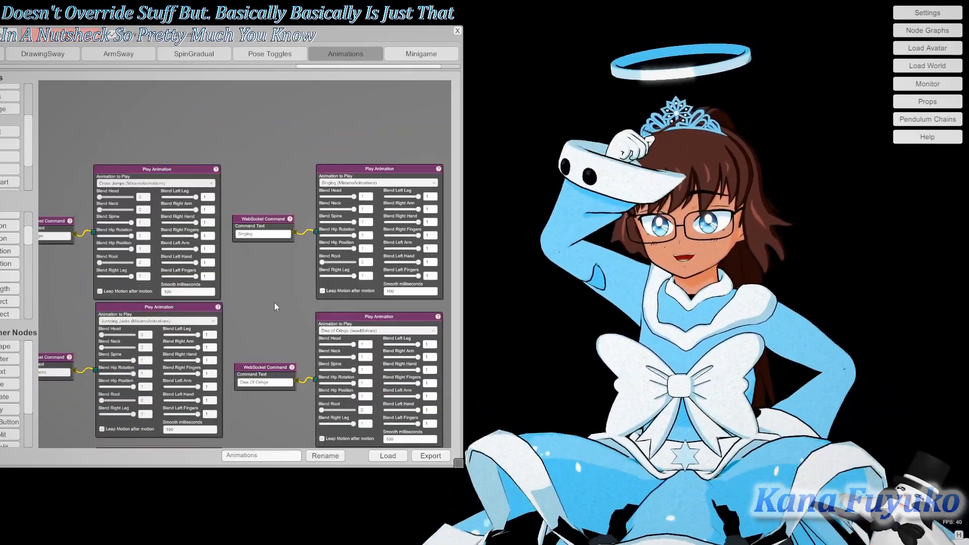
drag(244, 279, 161, 257)
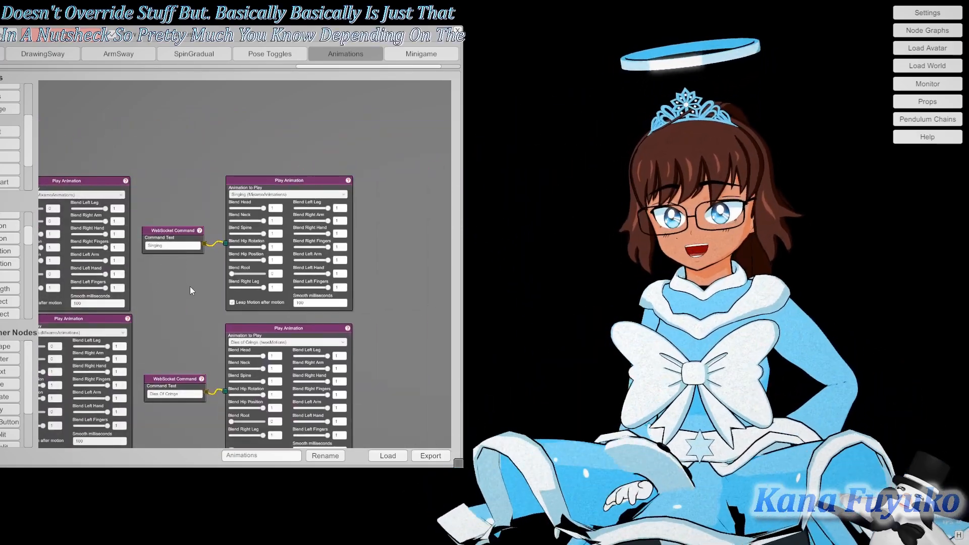
scroll(191, 287, up, 3)
drag(207, 255, 180, 287)
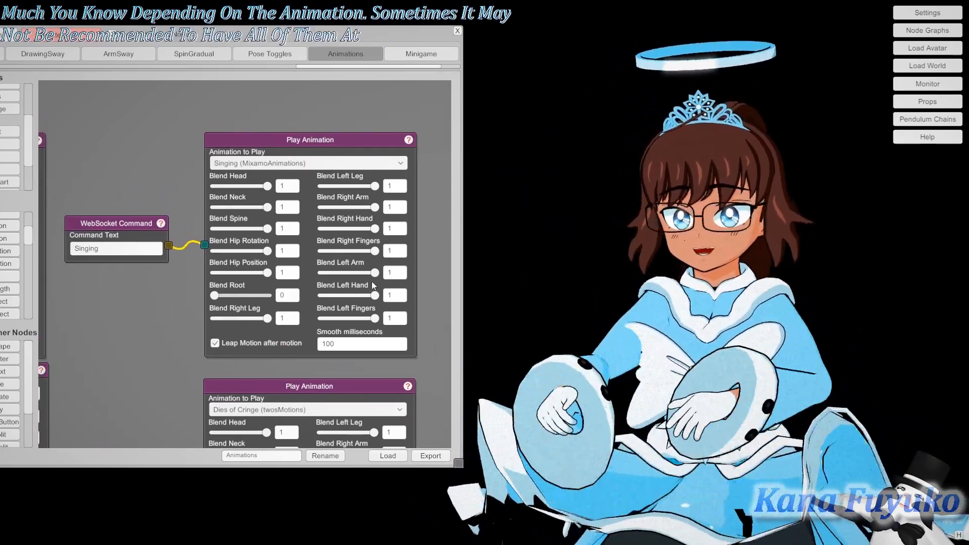
mouse_move(135, 319)
mouse_down()
mouse_move(180, 313)
mouse_move(138, 332)
mouse_up()
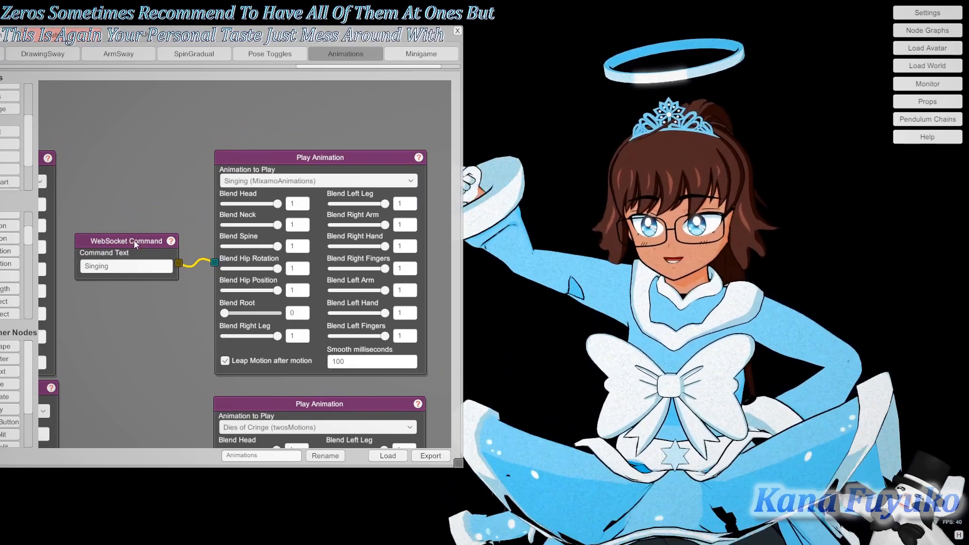
right_click(134, 241)
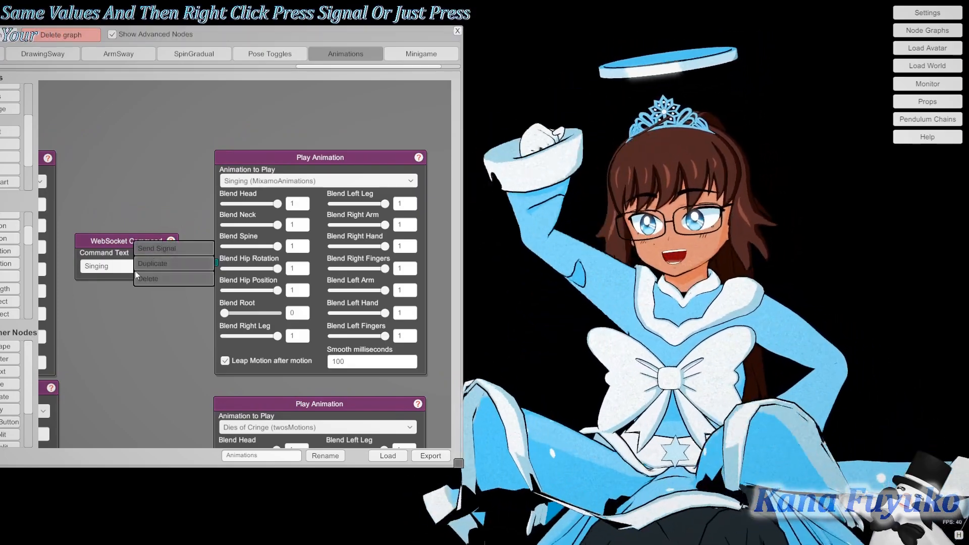
click(153, 247)
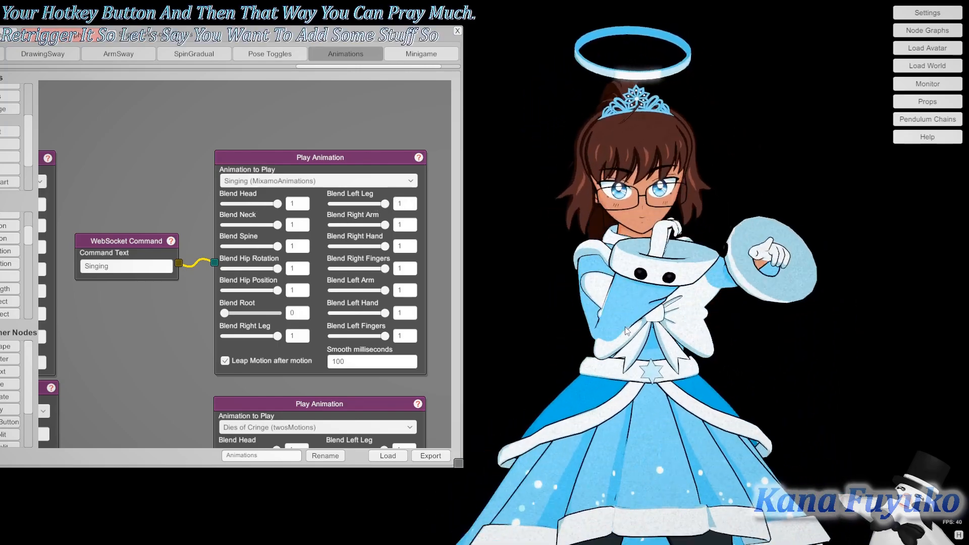
Set the Singing node's Blend Head to 0.57 and resend the signal from its WebSocket Command node
drag(277, 204, 254, 205)
right_click(160, 241)
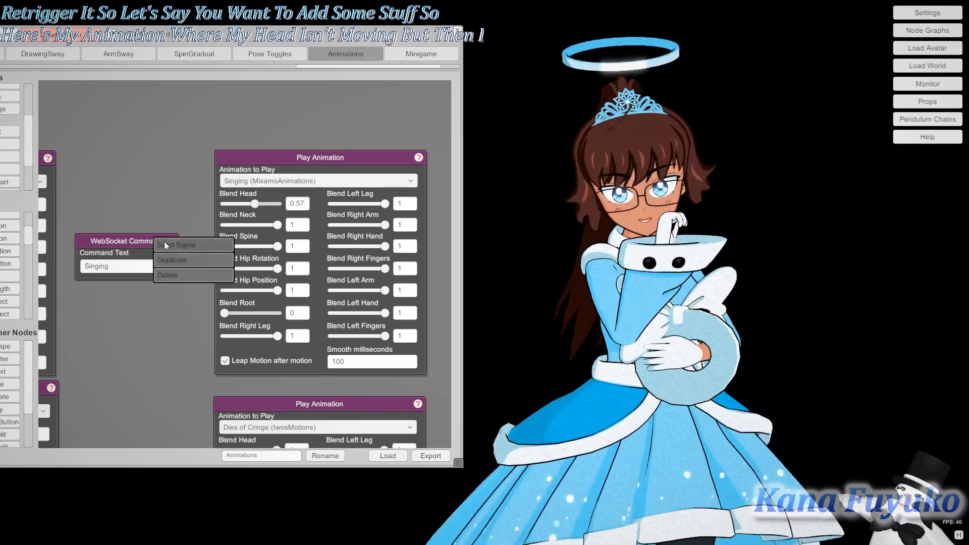
click(171, 247)
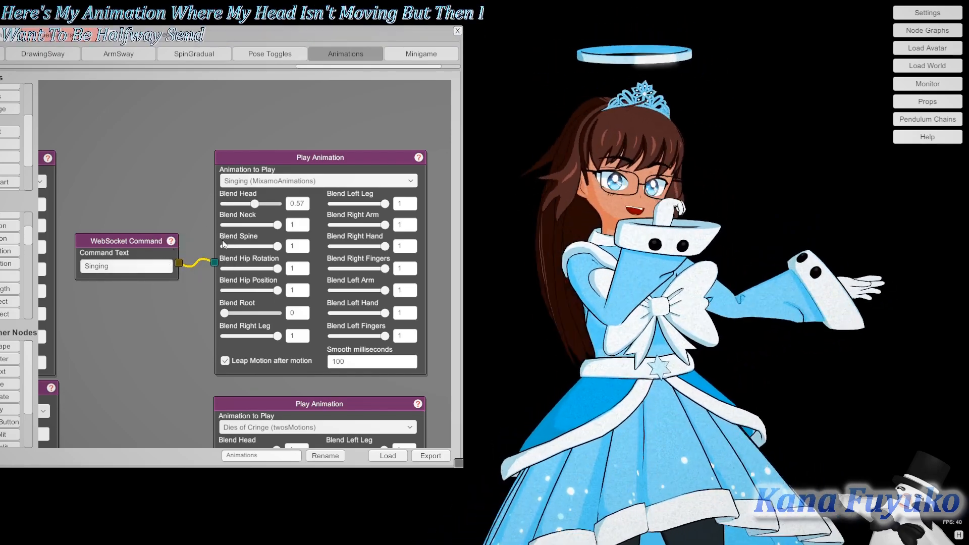
Replay the Singing animation with Blend Head at 0, and set Blend Head back to 1
drag(254, 204, 184, 208)
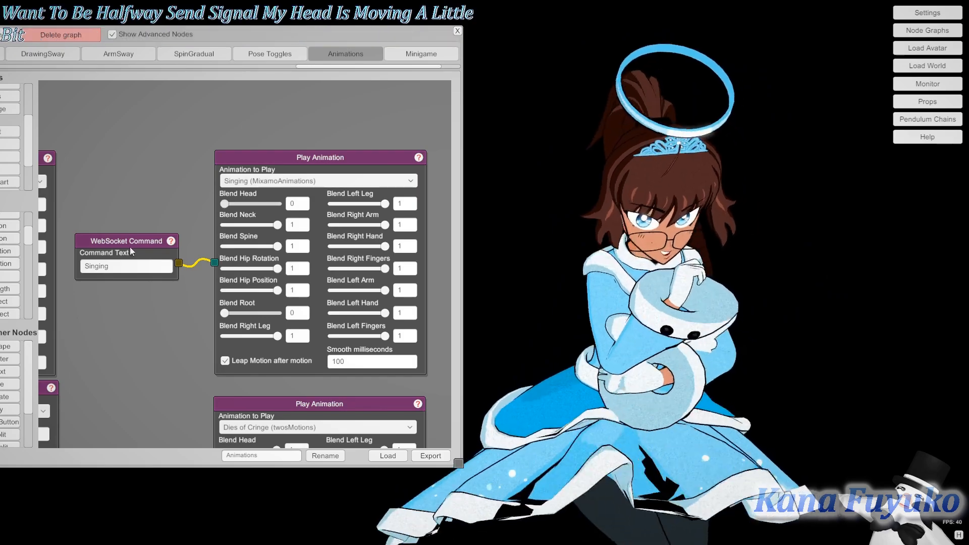
right_click(131, 249)
click(147, 251)
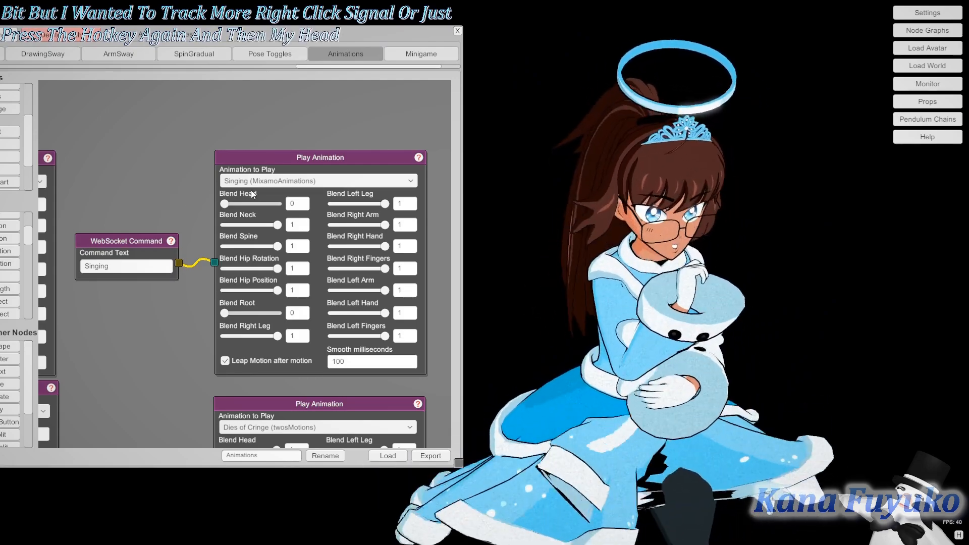
drag(225, 204, 277, 206)
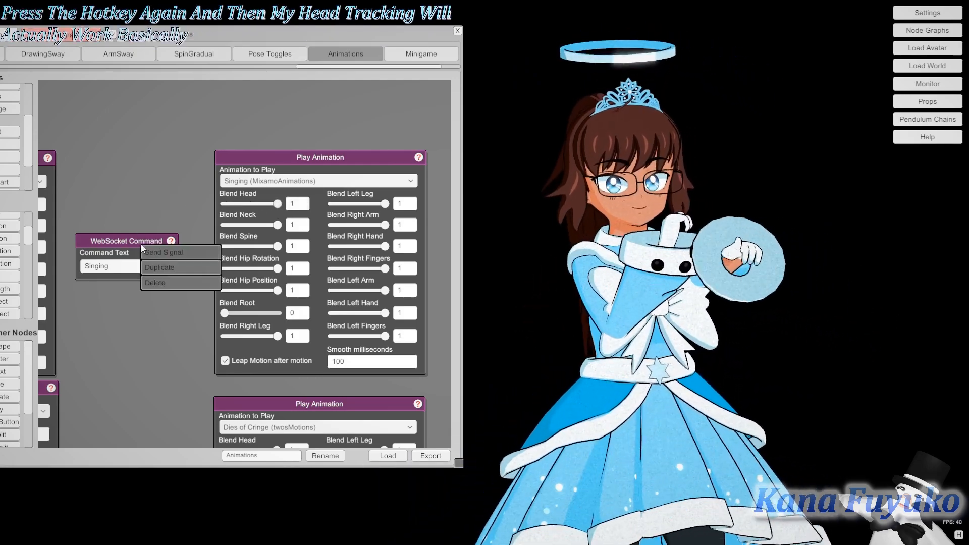
Delete the TPose Play Animation node and the Stop Animation node connected to the Hotkey nodes
scroll(148, 222, down, 5)
drag(282, 208, 414, 247)
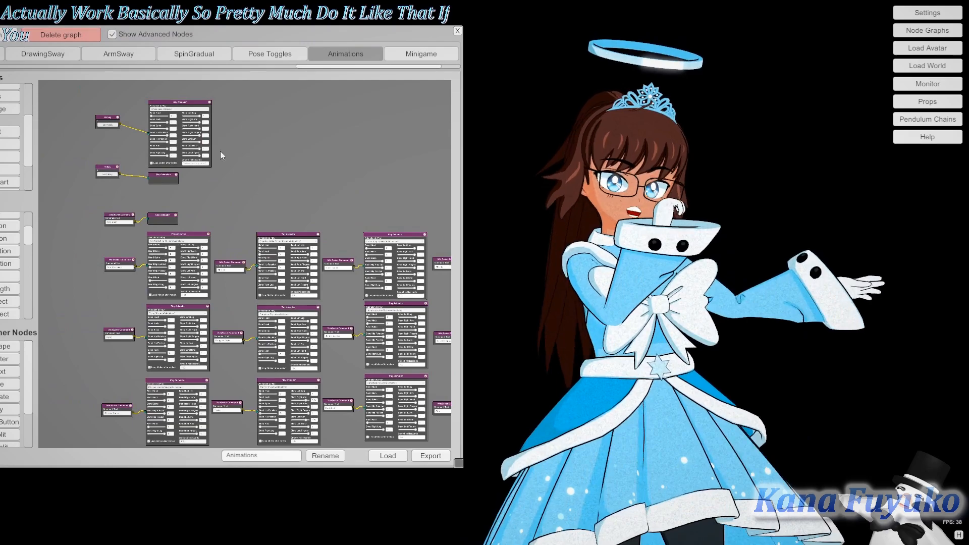
scroll(221, 175, up, 5)
drag(220, 177, 456, 370)
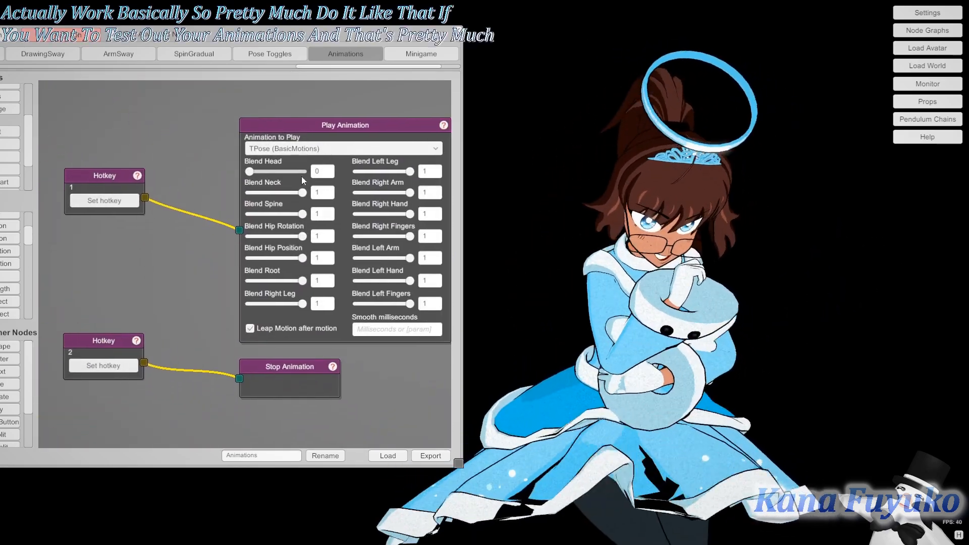
right_click(305, 128)
click(325, 159)
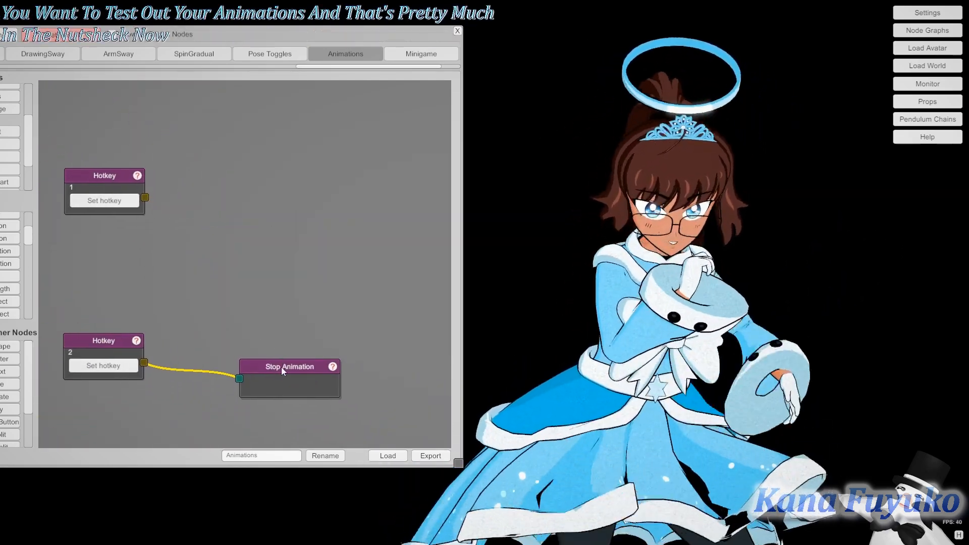
right_click(282, 367)
click(297, 404)
Delete the two remaining Hotkey nodes assigned to 2 and 1
right_click(103, 345)
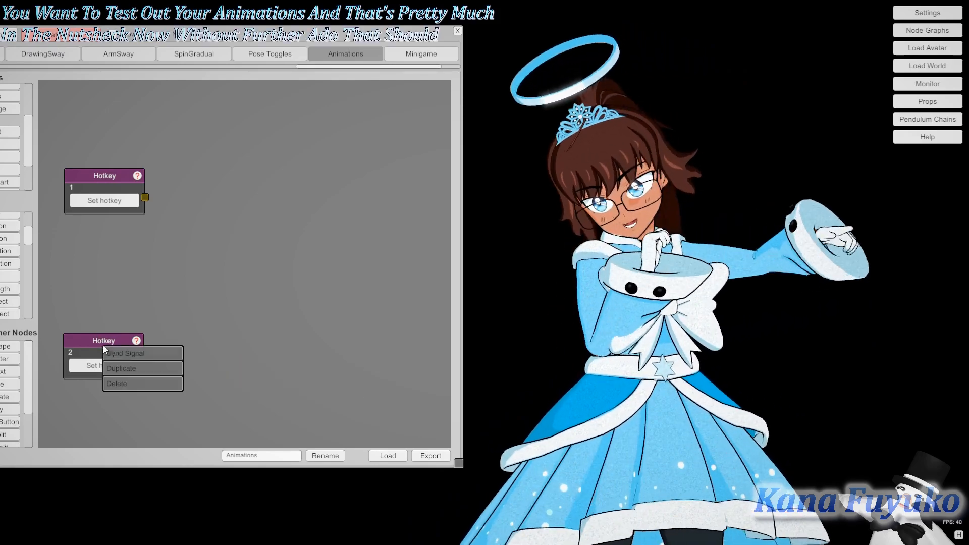
click(138, 382)
right_click(114, 177)
click(120, 215)
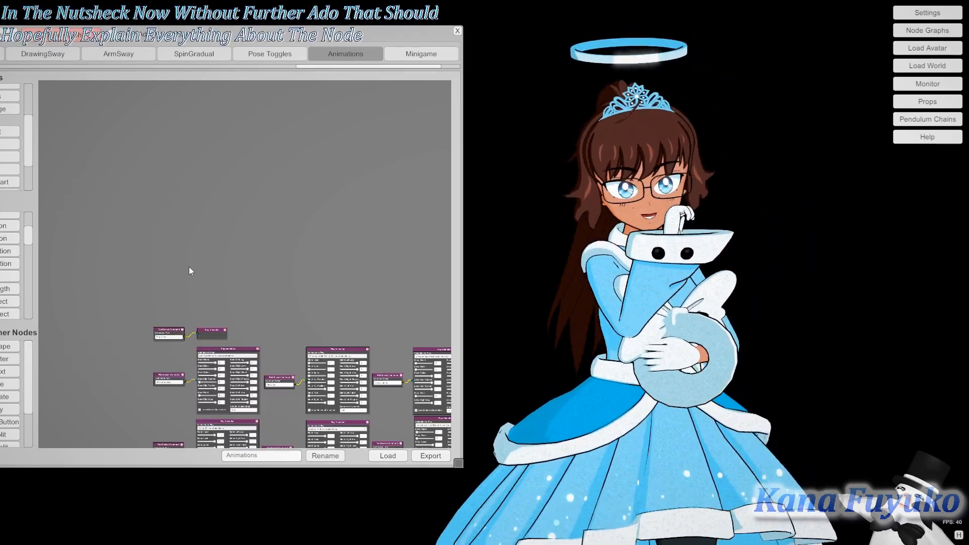
scroll(220, 162, up, 6)
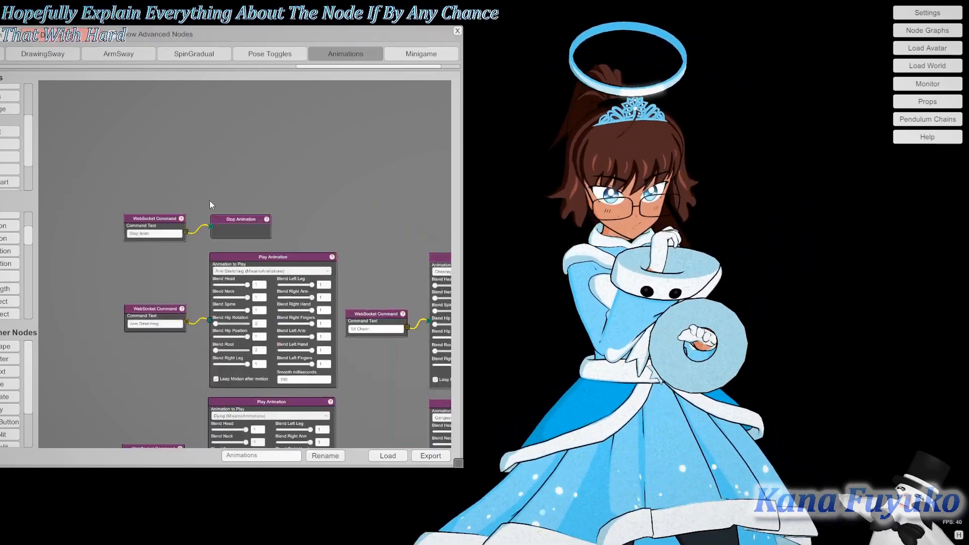
scroll(267, 151, up, 4)
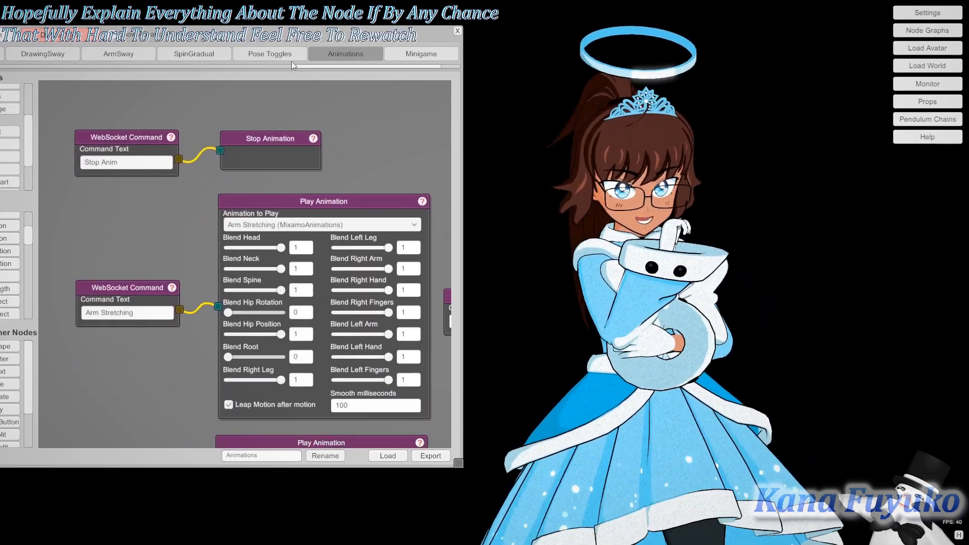
drag(292, 62, 301, 58)
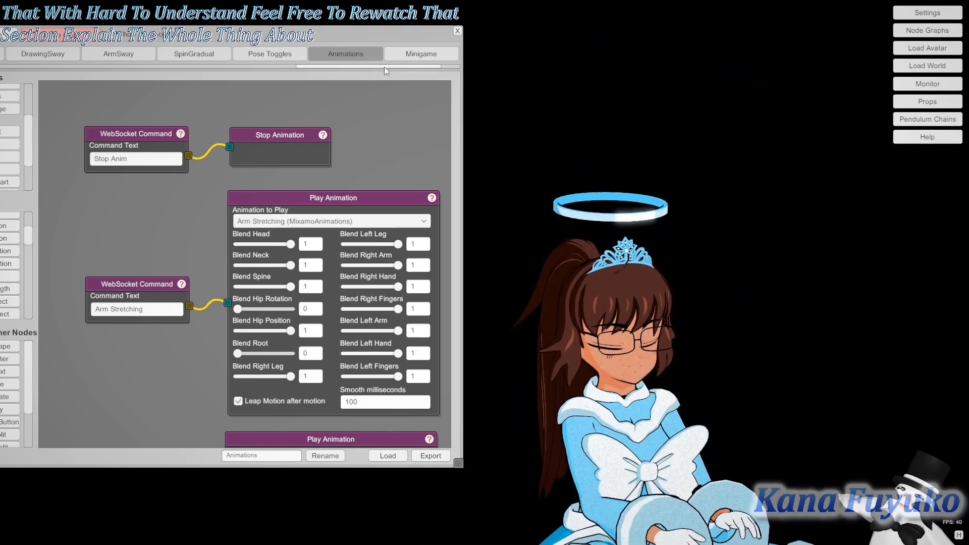
drag(423, 29, 508, 29)
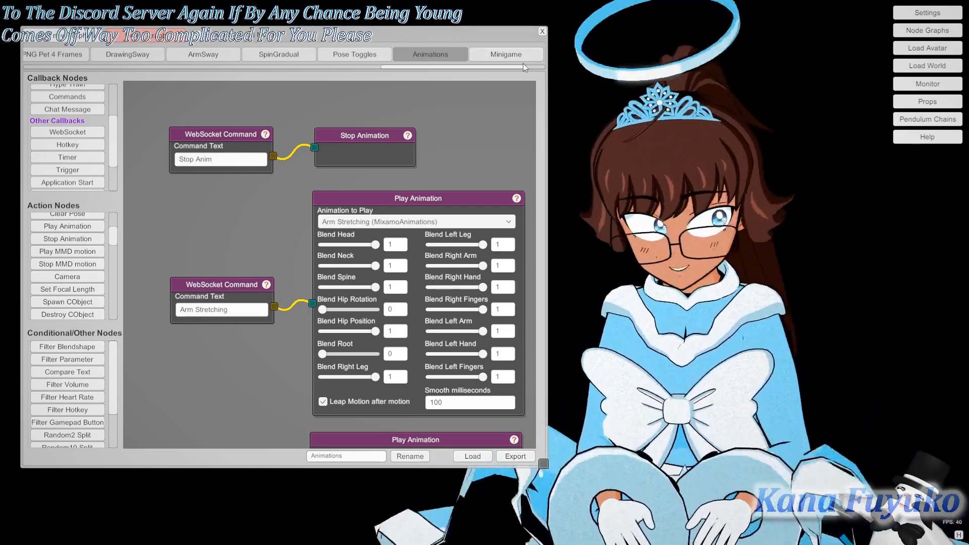
drag(493, 147, 491, 166)
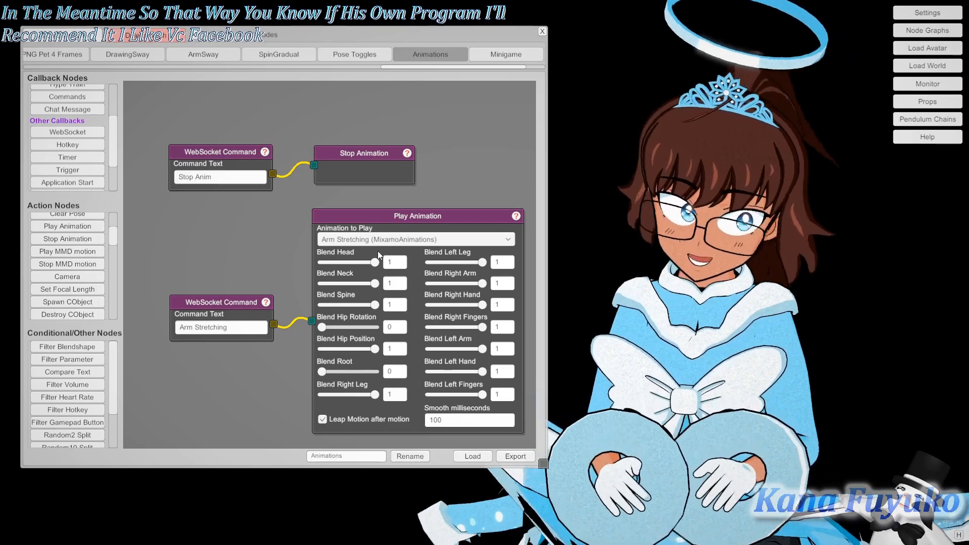
Close the node graph window
drag(529, 36, 536, 38)
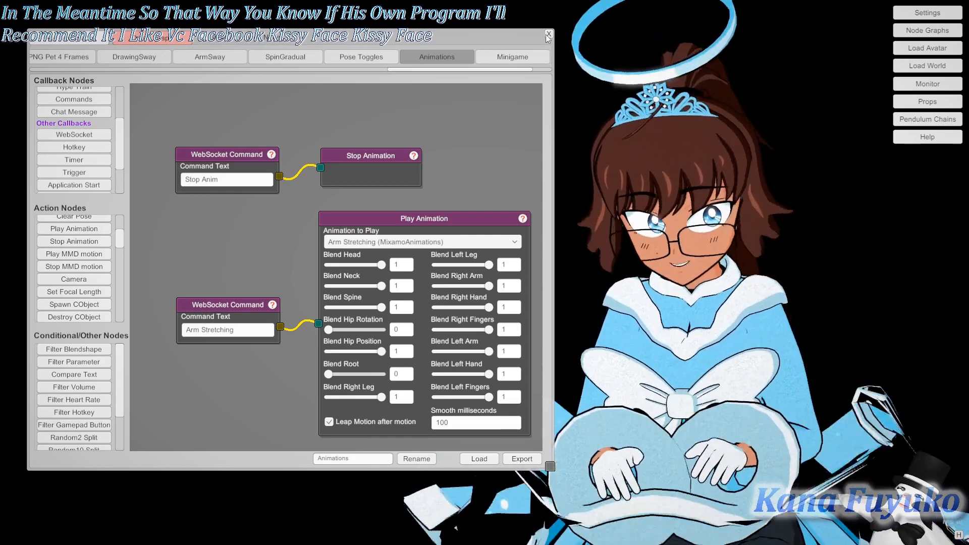
click(549, 34)
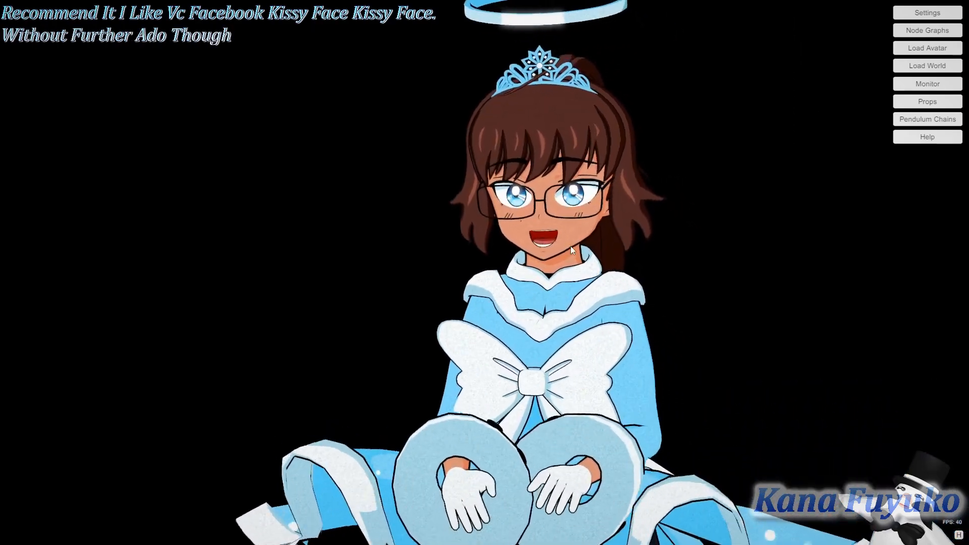
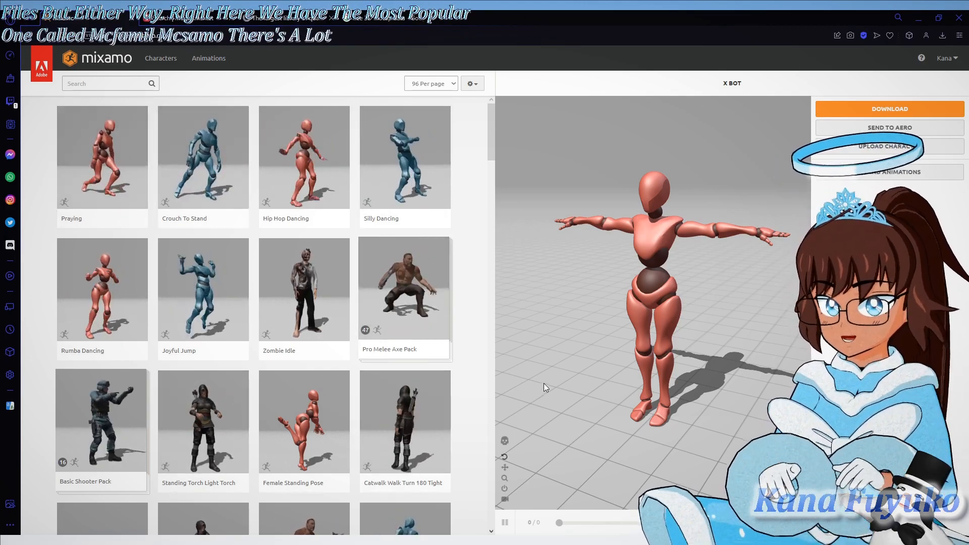
scroll(542, 383, down, 3)
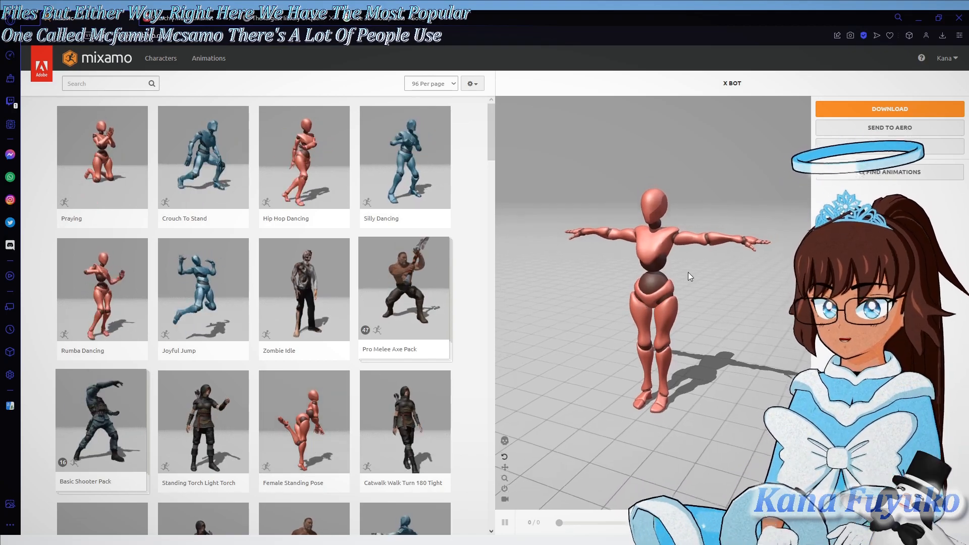
drag(647, 274, 658, 310)
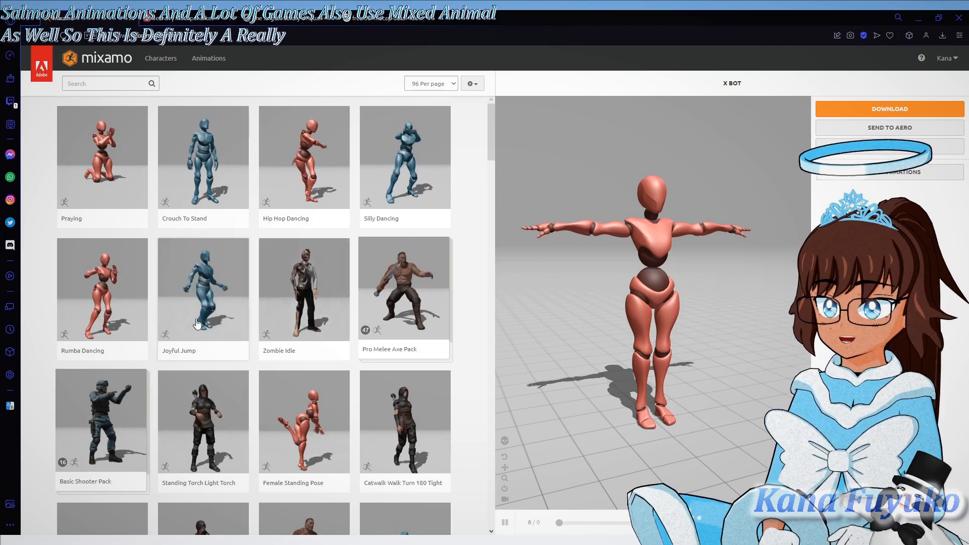
Look through the animation library, load the Praying animation on the X Bot, and raise its third adjustment value to 62
scroll(341, 437, down, 10)
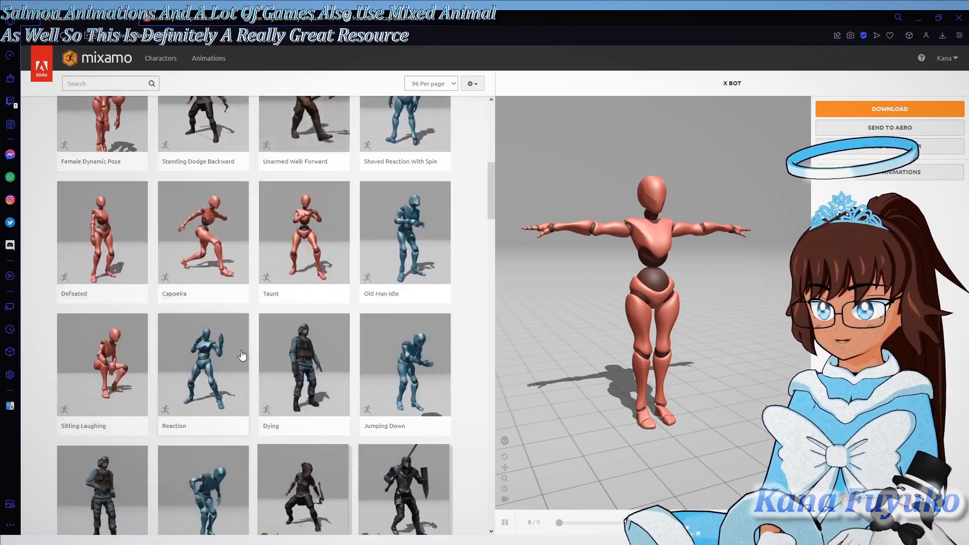
scroll(287, 298, up, 7)
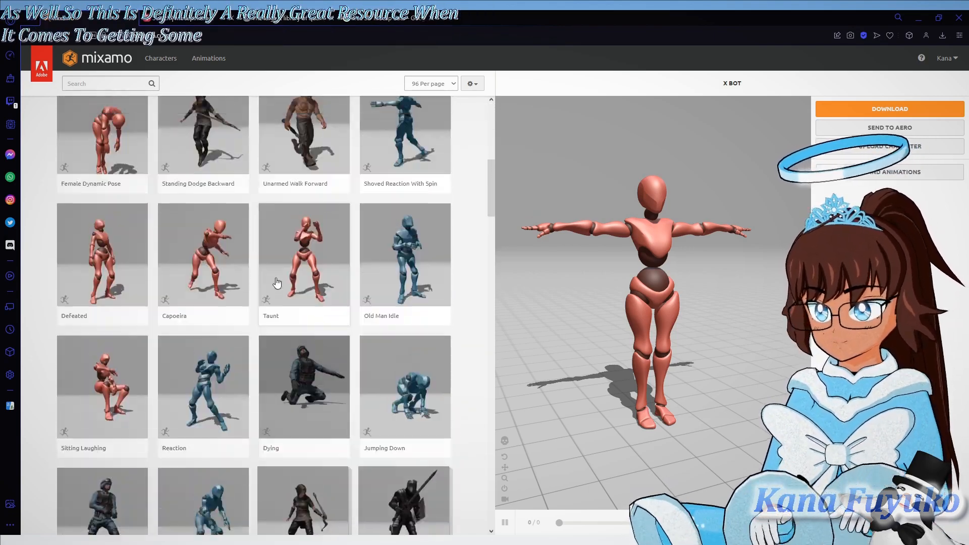
scroll(234, 305, up, 4)
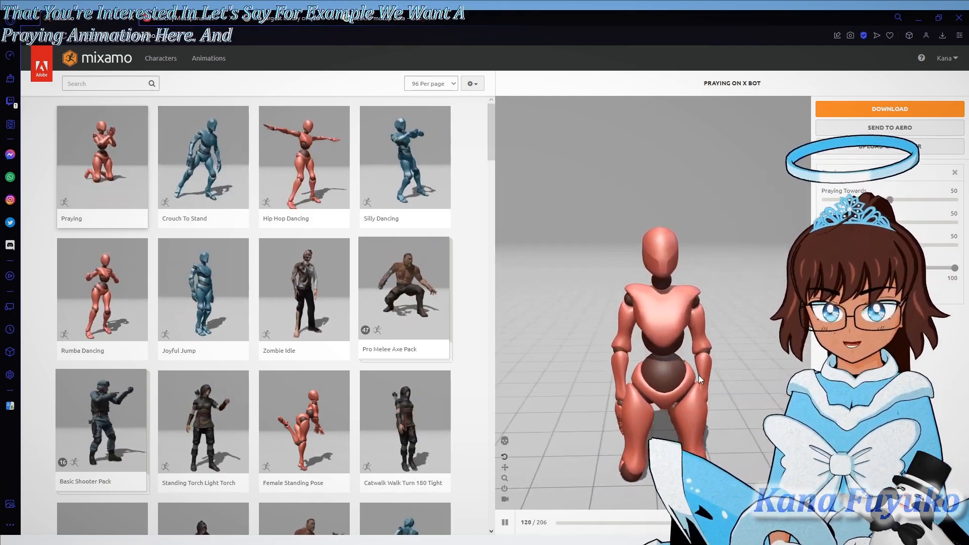
drag(890, 245, 899, 245)
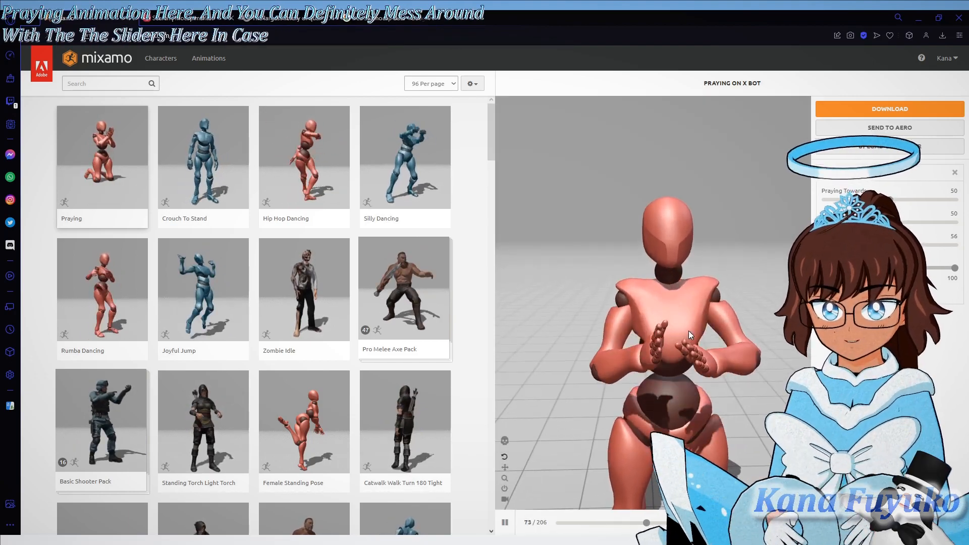
drag(898, 245, 907, 246)
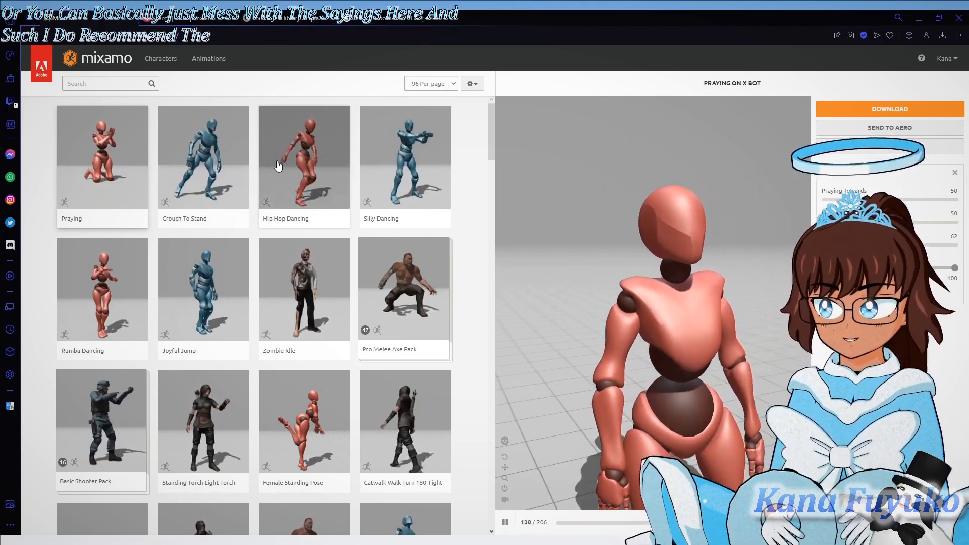
Preview the Hip Hop Dancing, Catwalk Walk Turn 180 Tight and Standing Dodge Backward animations on the X Bot
click(293, 168)
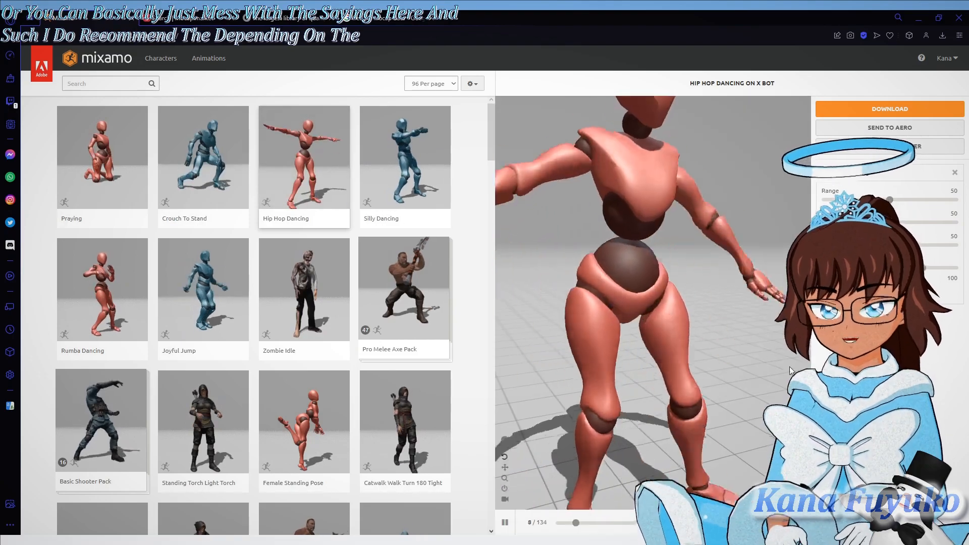
scroll(331, 409, down, 3)
scroll(329, 416, down, 2)
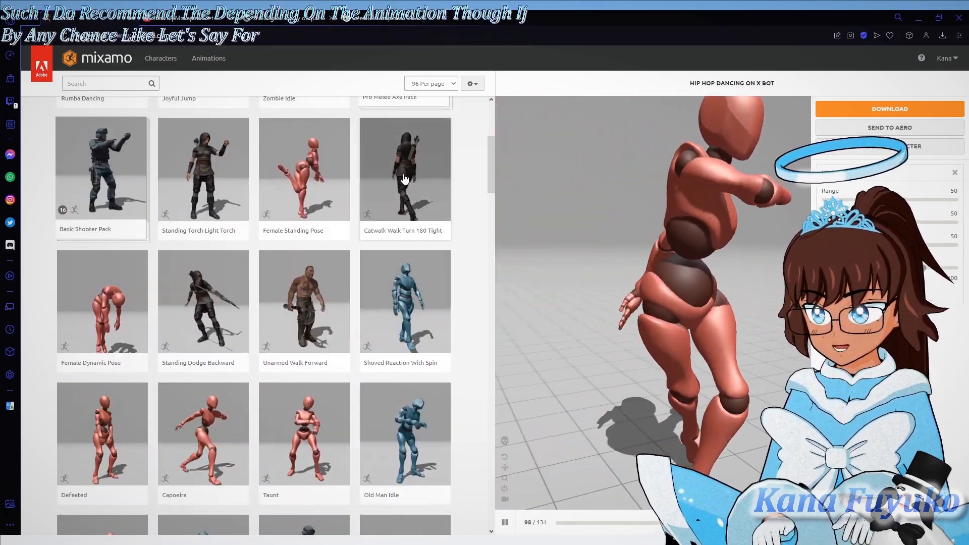
click(405, 178)
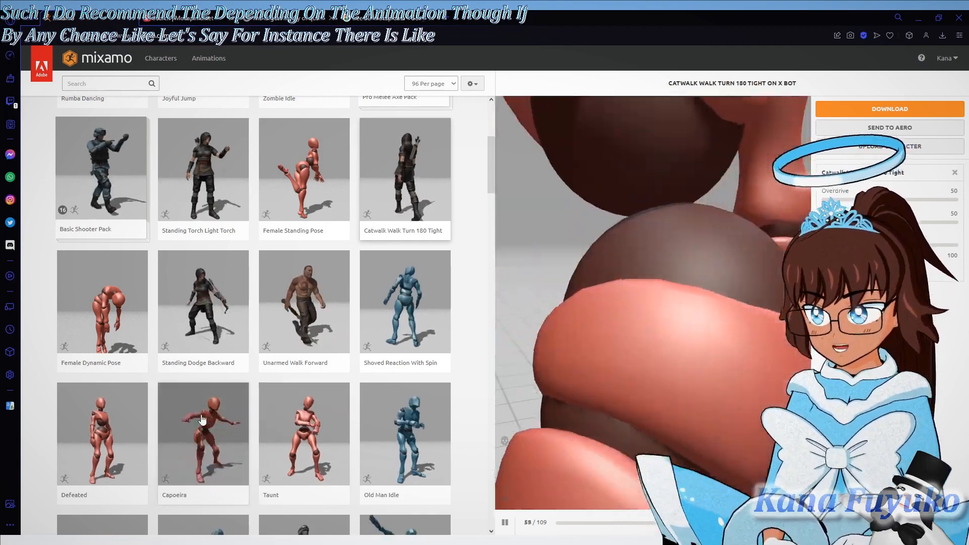
click(188, 301)
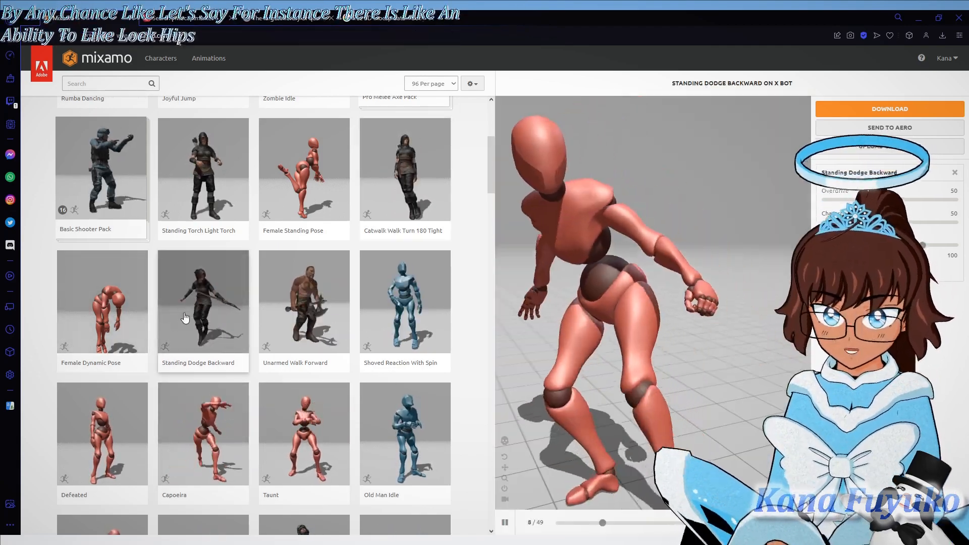
Preview the Capoeira, Jumping Down and Header Soccerball animations and the Sword And Shield Pack on the X Bot
scroll(212, 303, down, 3)
click(212, 303)
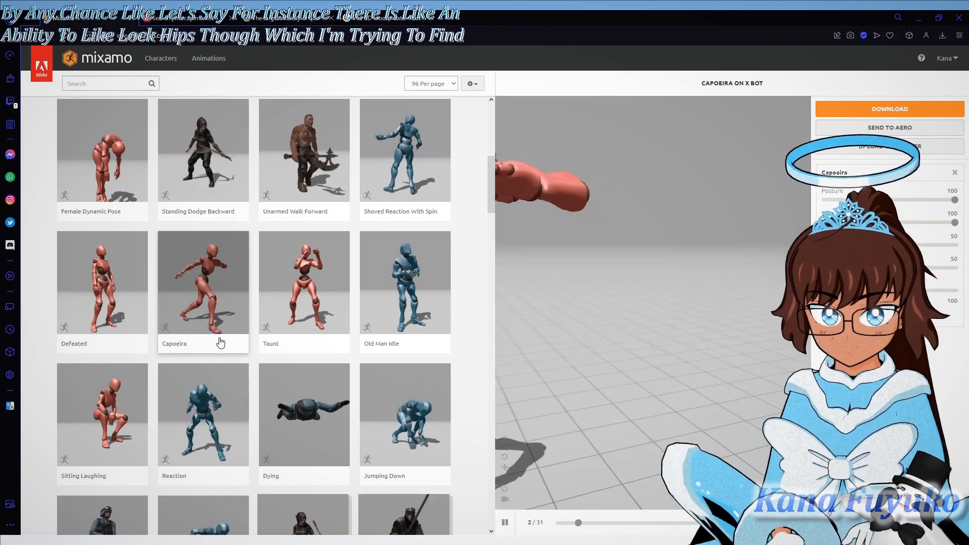
scroll(236, 368, down, 3)
click(399, 300)
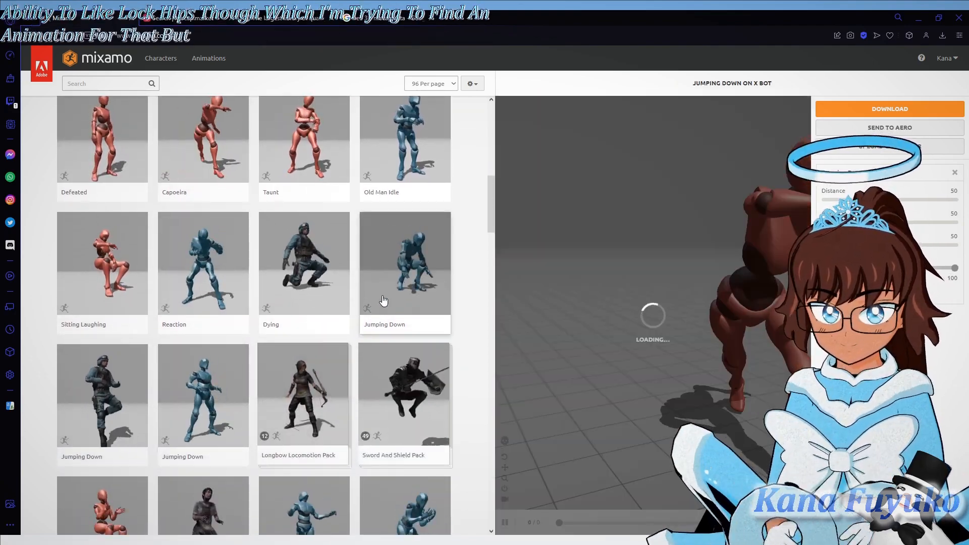
scroll(359, 396, down, 3)
click(335, 367)
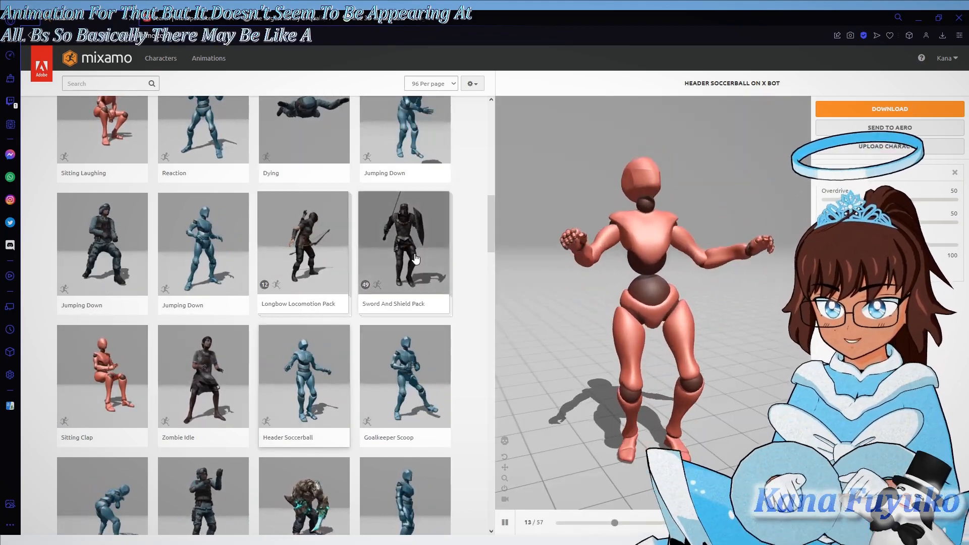
click(404, 252)
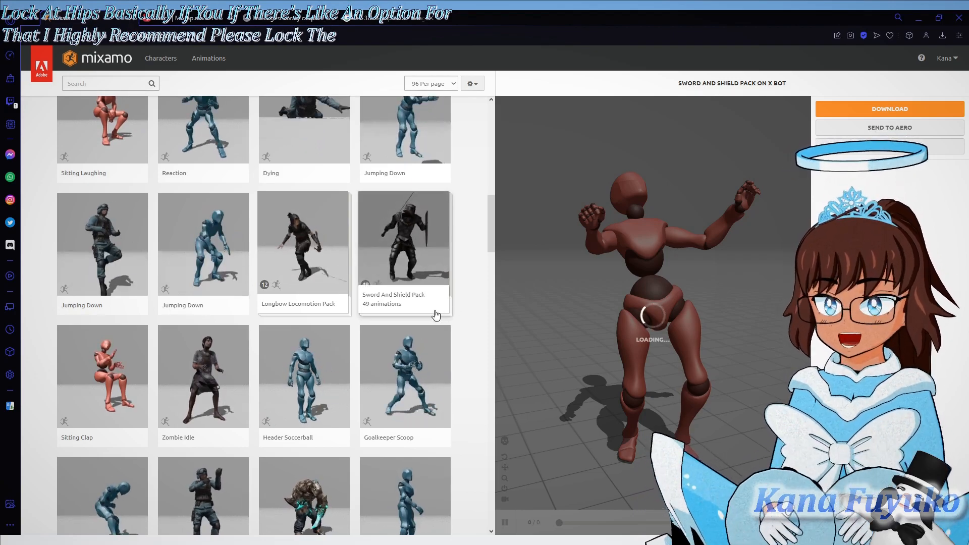
Load the Praying animation on the X Bot again and set its third adjustment value to 62
scroll(433, 312, up, 4)
scroll(435, 294, up, 5)
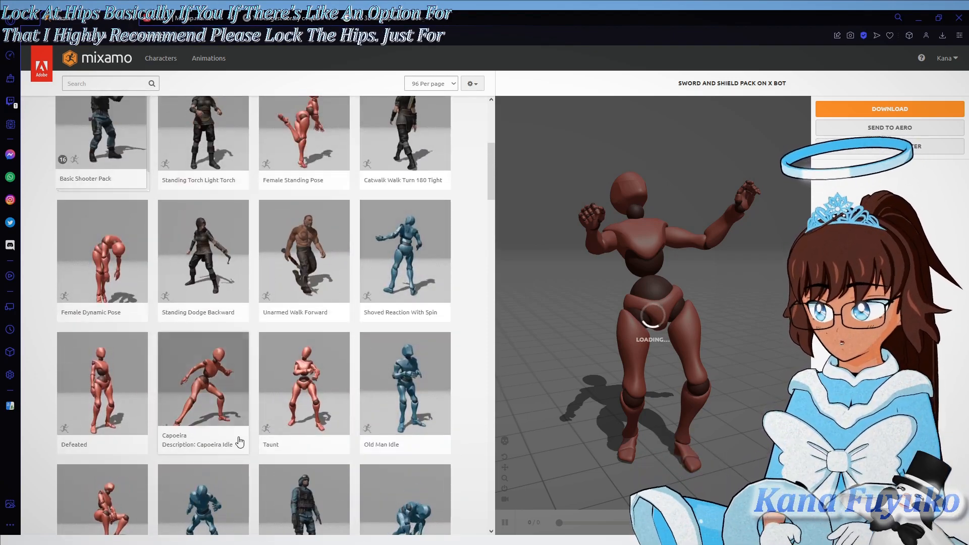
scroll(282, 376, up, 5)
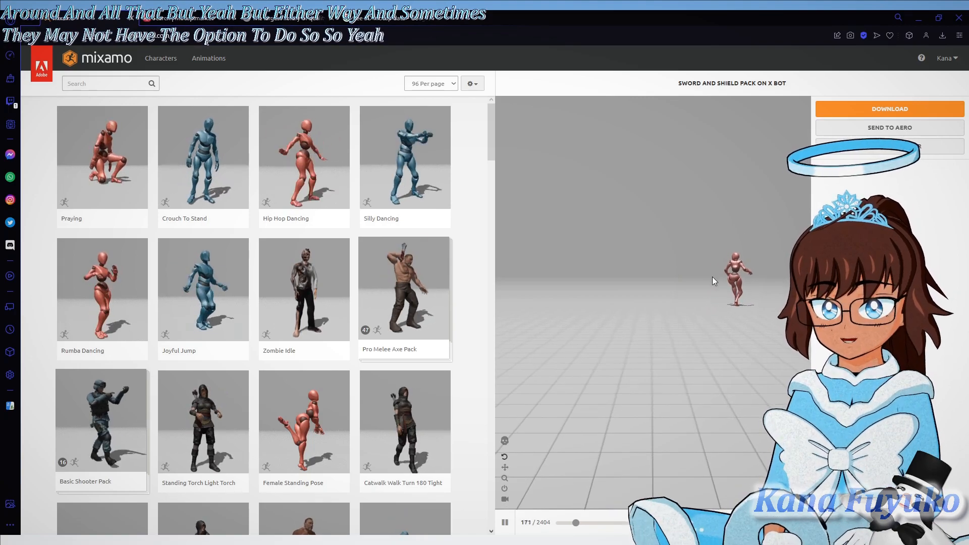
click(59, 154)
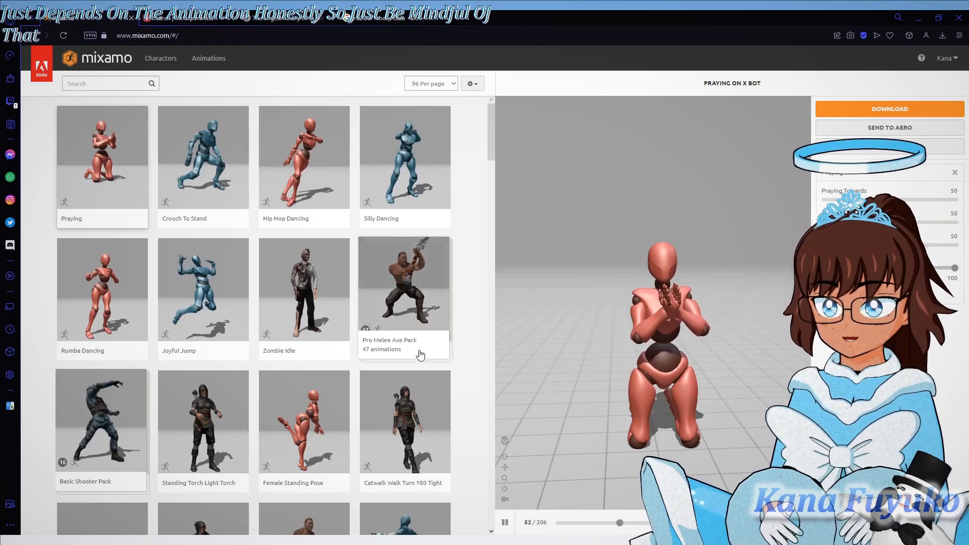
drag(890, 246, 906, 246)
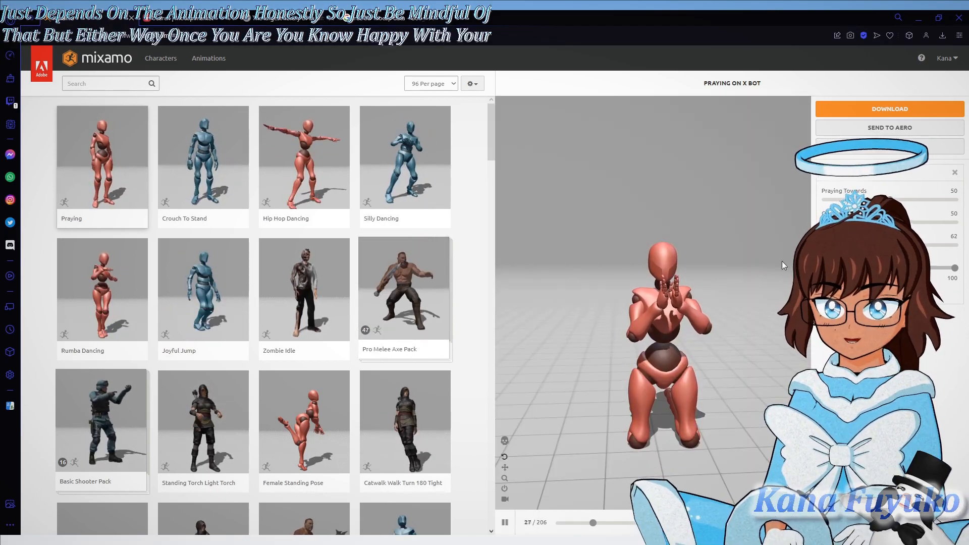
Download the Praying animation as FBX Binary with skin, at 60 frames per second and no keyframe reduction
click(877, 106)
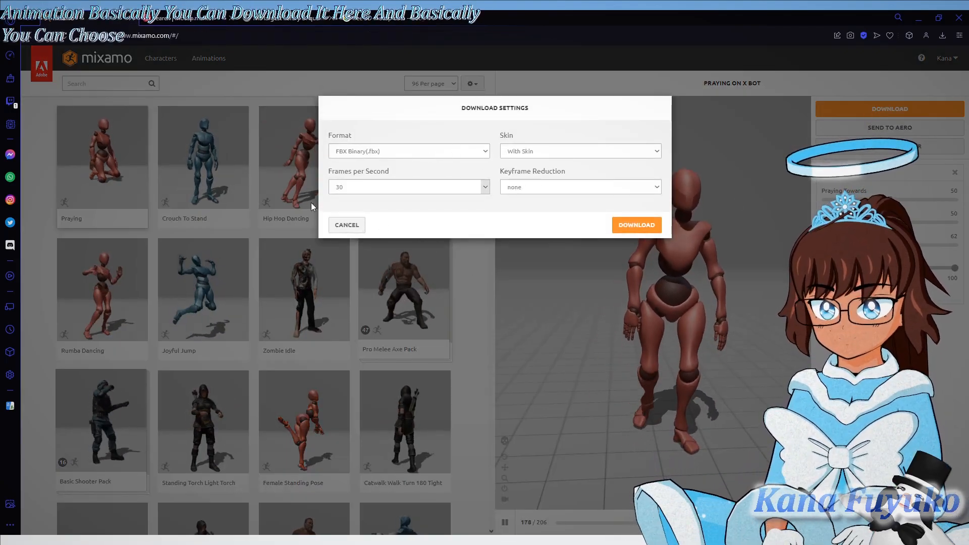
click(466, 185)
click(360, 207)
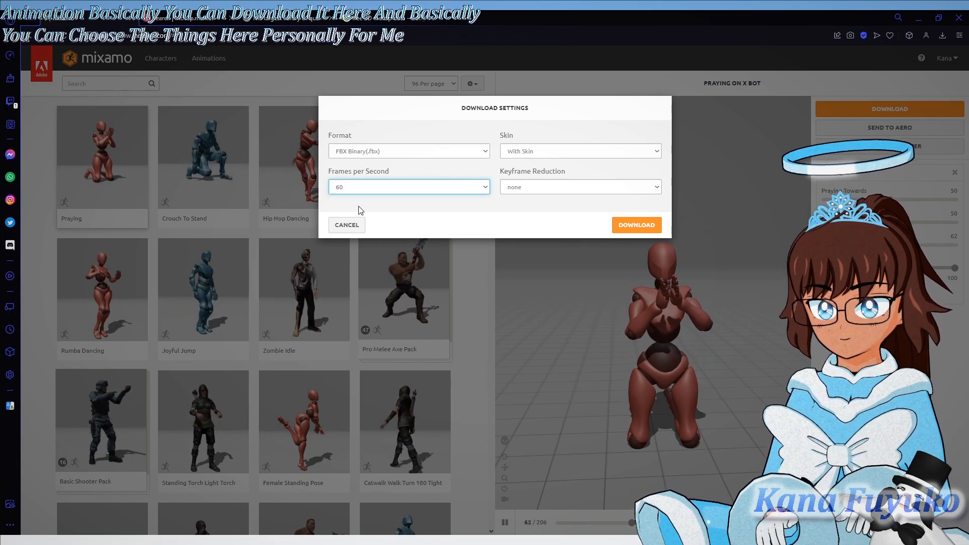
click(363, 190)
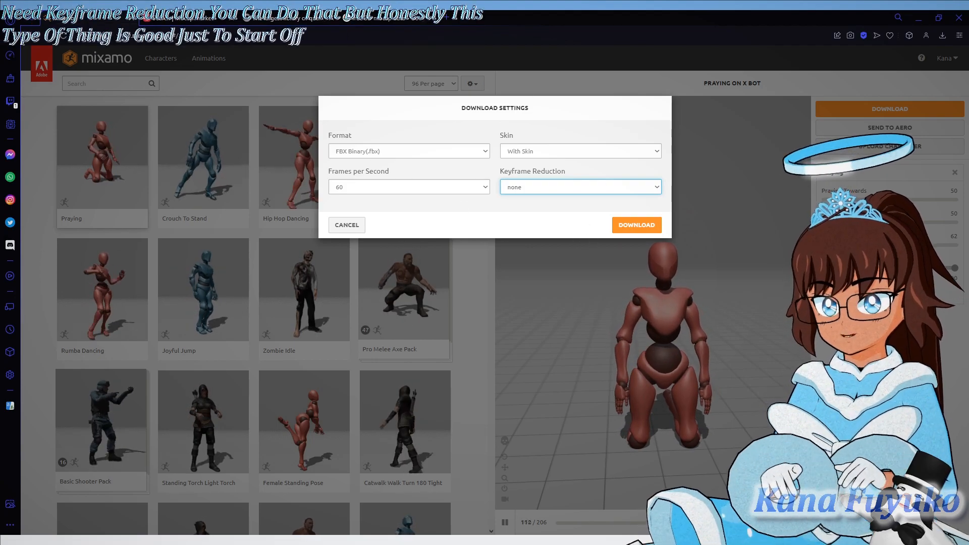
click(635, 225)
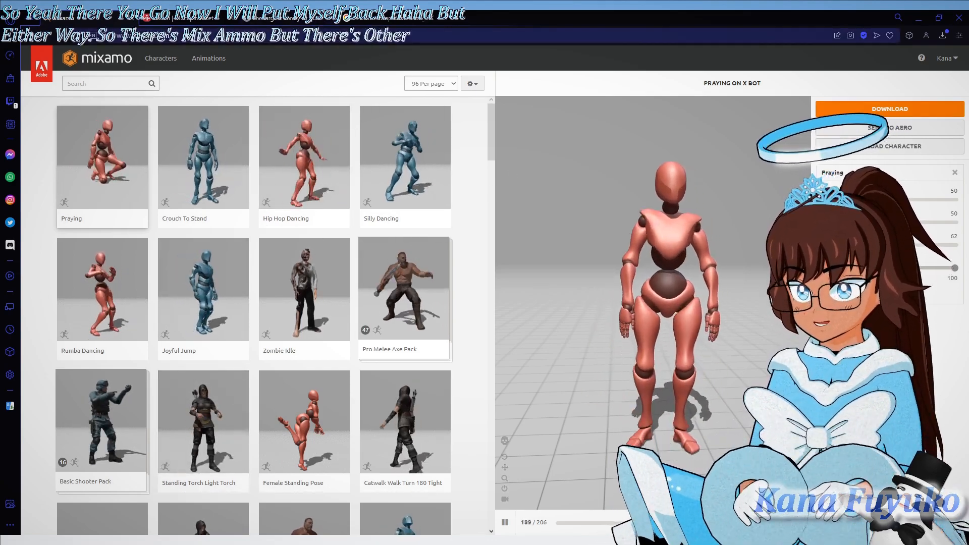
Switch to the mocap.market site and look over its free motion captures and filter categories
click(193, 21)
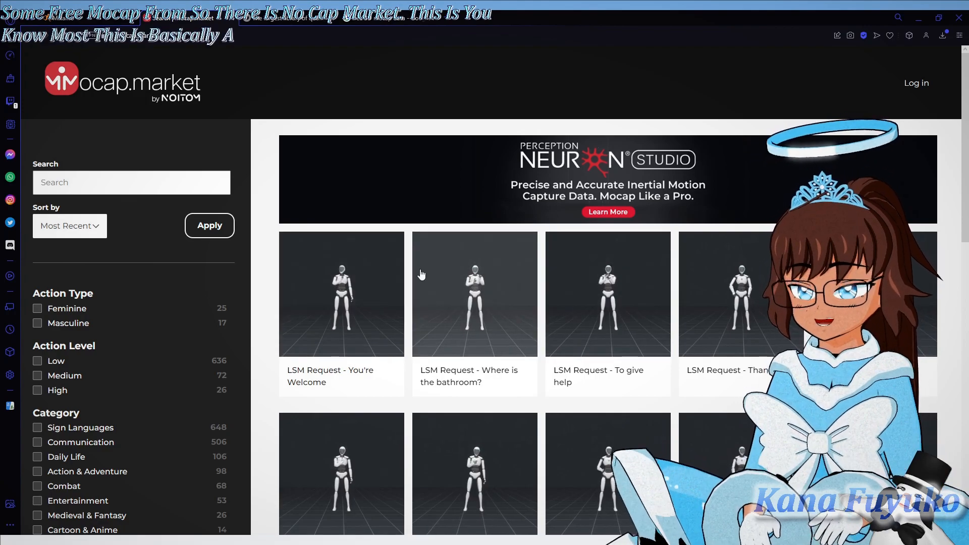
scroll(425, 261, down, 3)
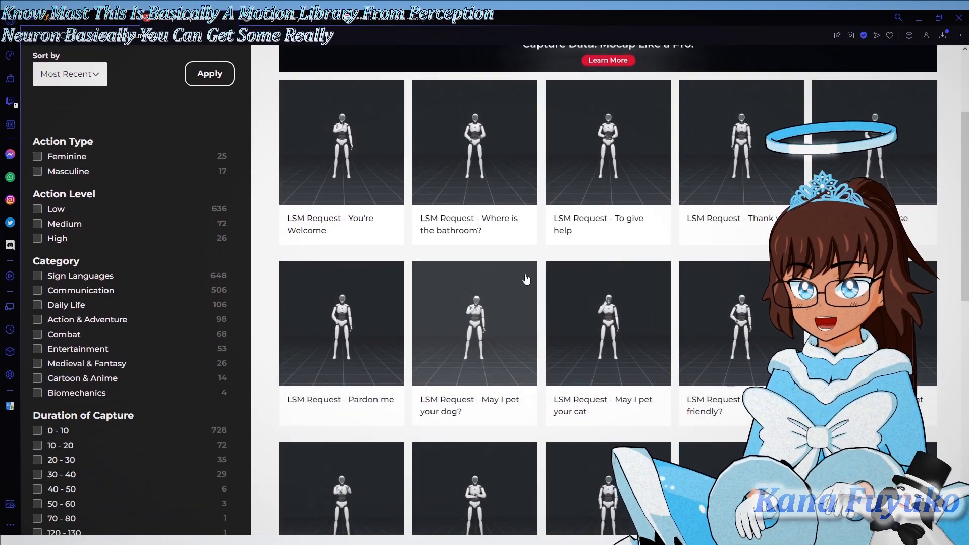
scroll(427, 235, down, 4)
scroll(427, 235, down, 6)
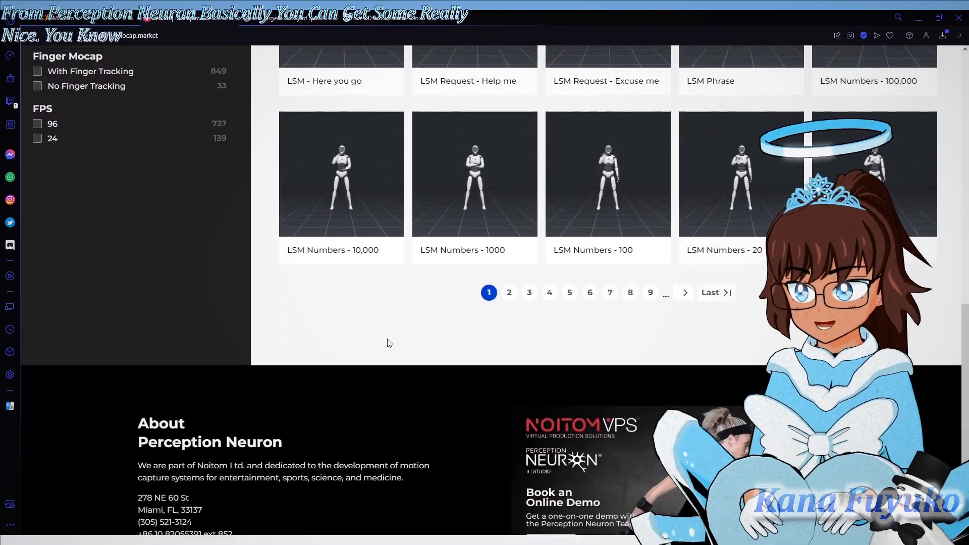
scroll(389, 342, up, 4)
scroll(150, 266, up, 3)
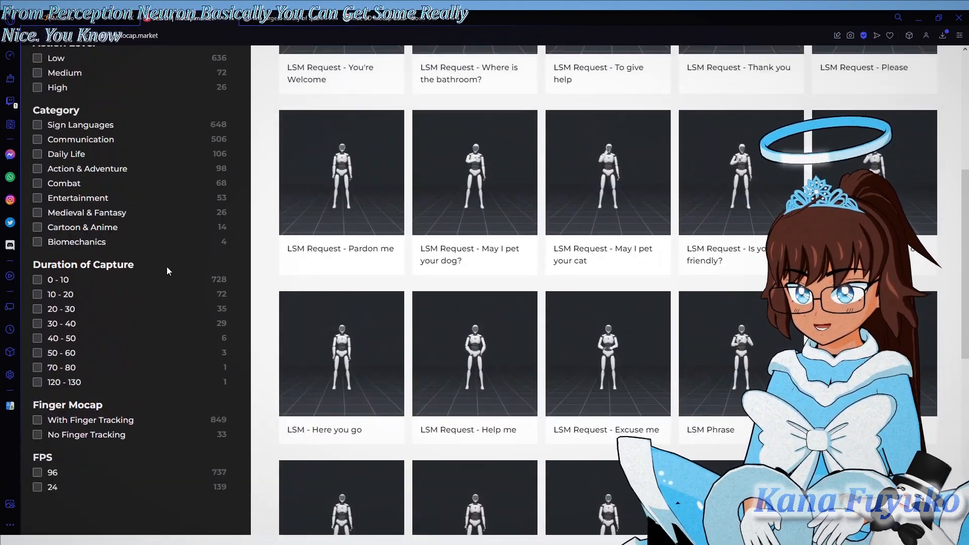
scroll(166, 266, down, 7)
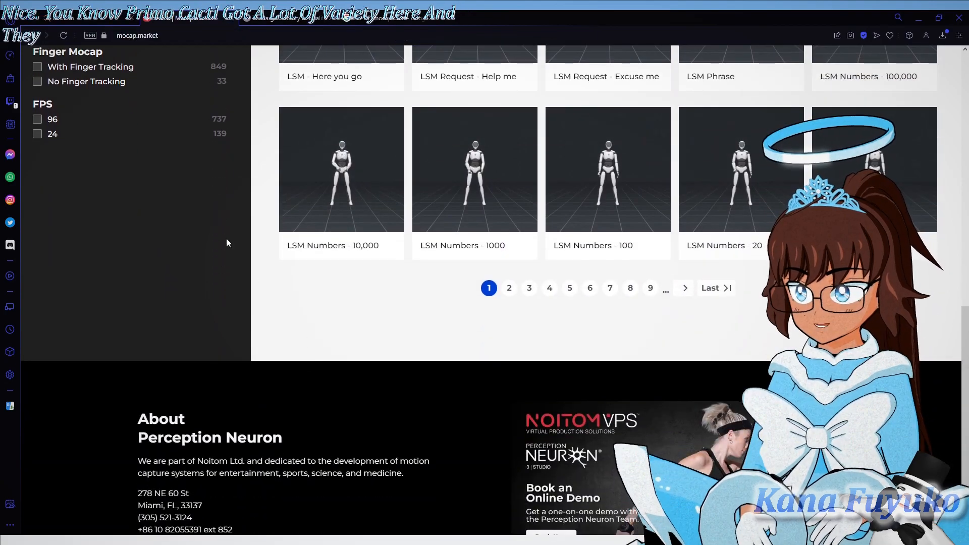
scroll(154, 150, up, 9)
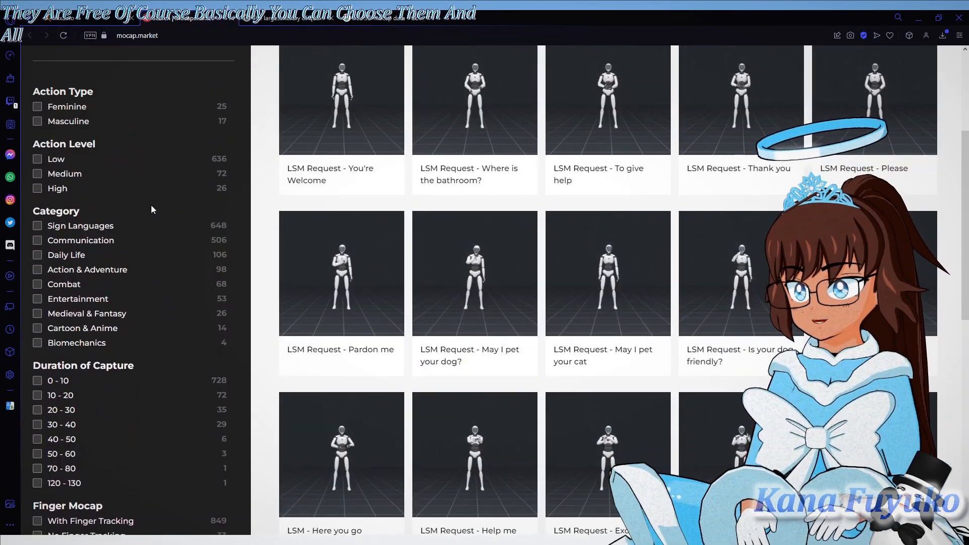
scroll(581, 253, up, 4)
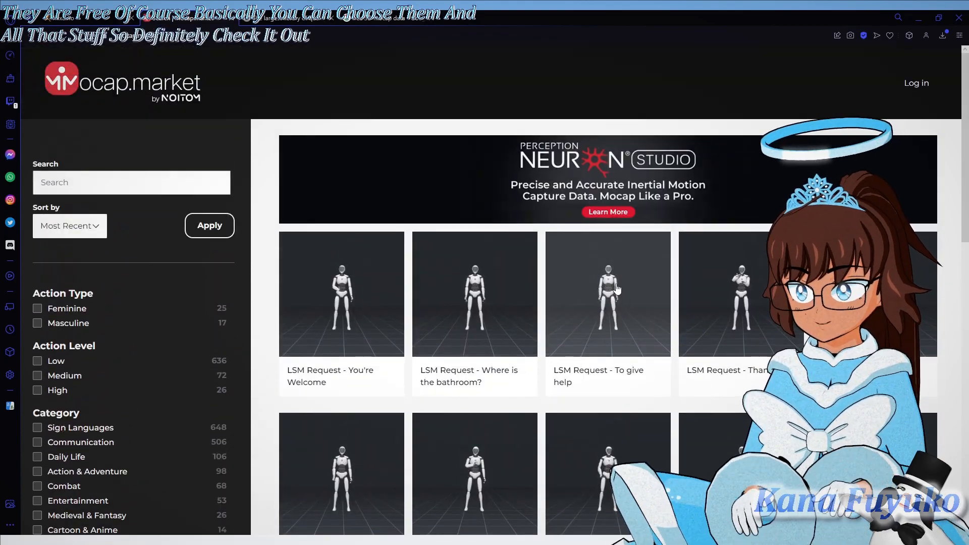
Browse results pages 7 and 45 of the motion library, and view the Sign Languages category
scroll(610, 286, down, 11)
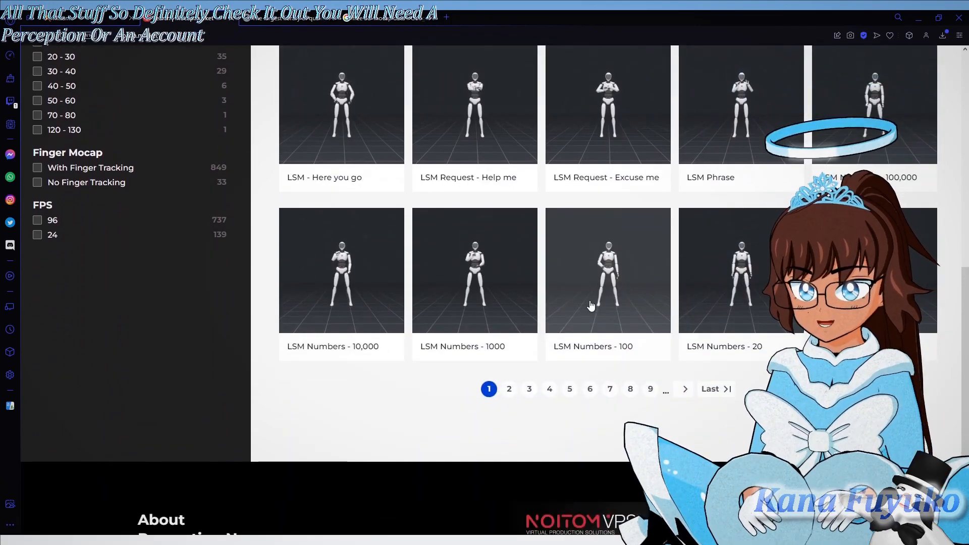
click(609, 390)
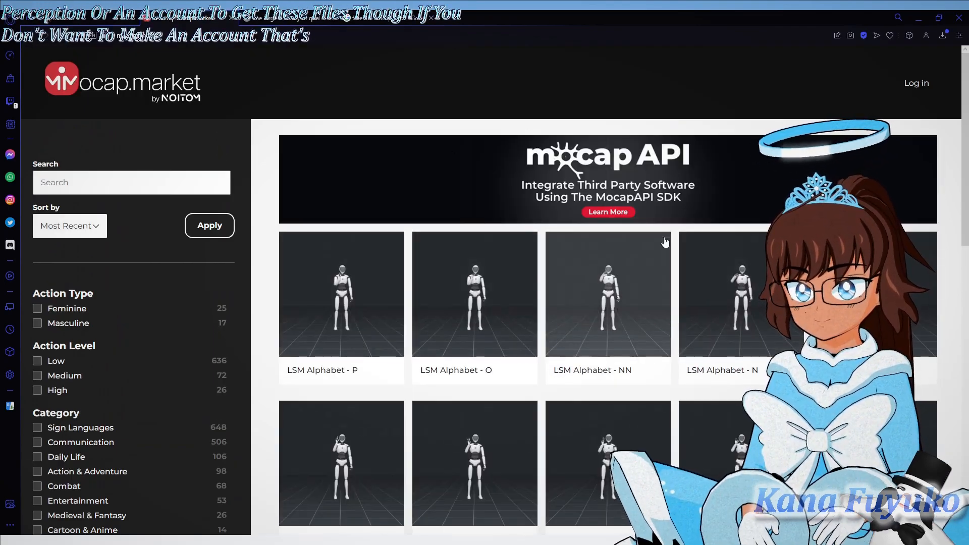
scroll(598, 297, down, 5)
scroll(615, 244, down, 6)
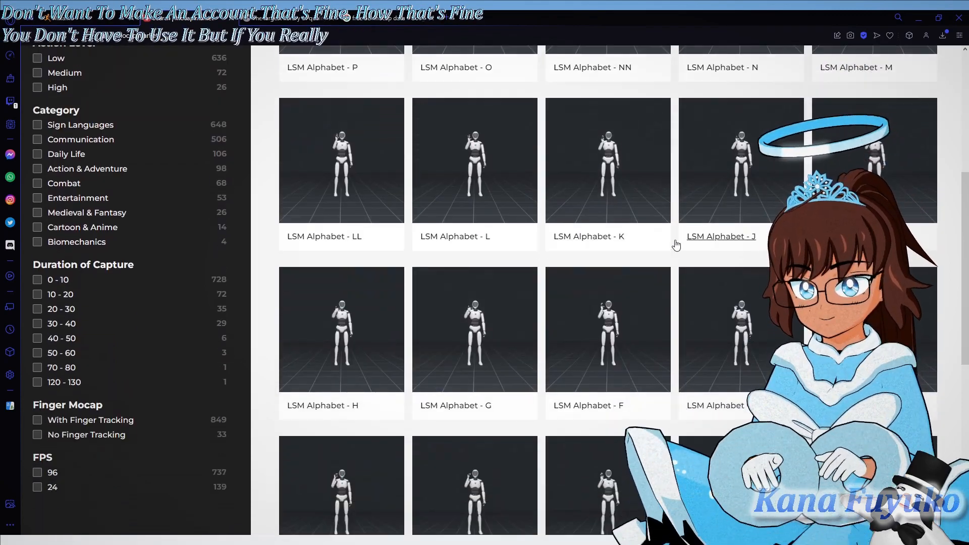
scroll(660, 207, down, 3)
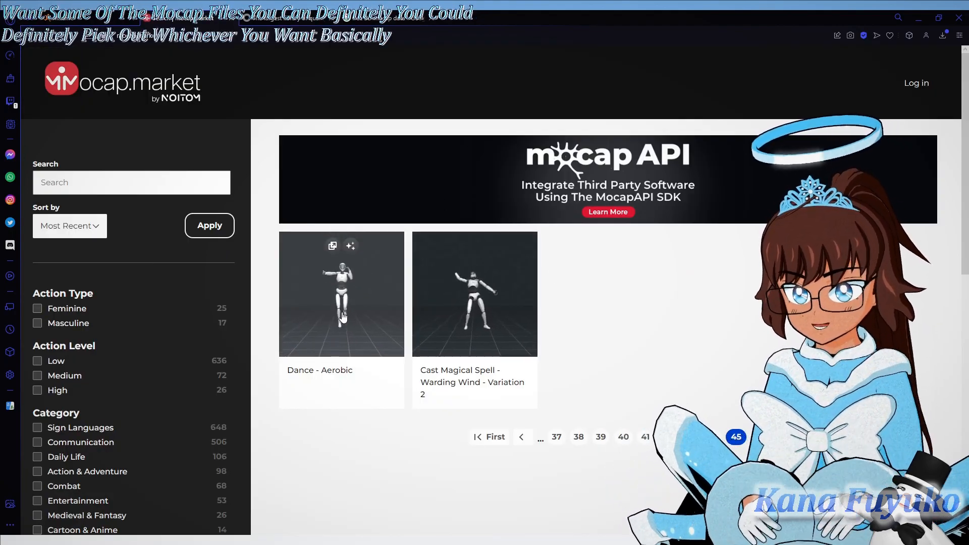
click(111, 428)
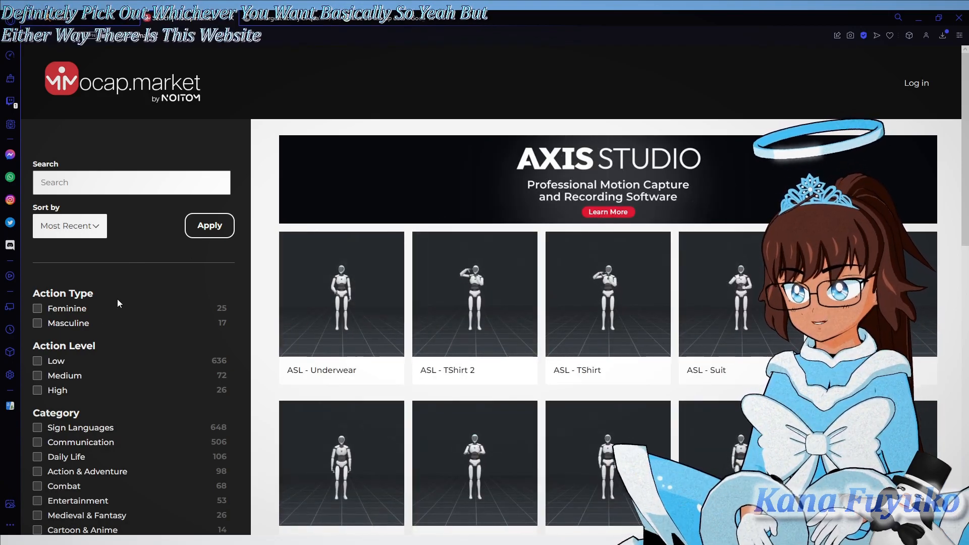
Switch to the Rokoko motion library page and look over its marketplace and free mocap asset offers
click(278, 20)
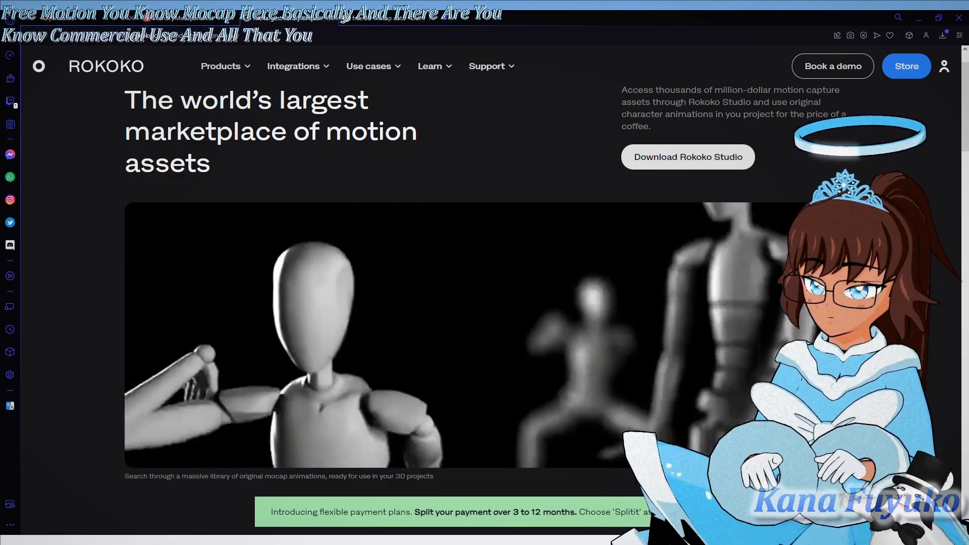
scroll(354, 281, down, 2)
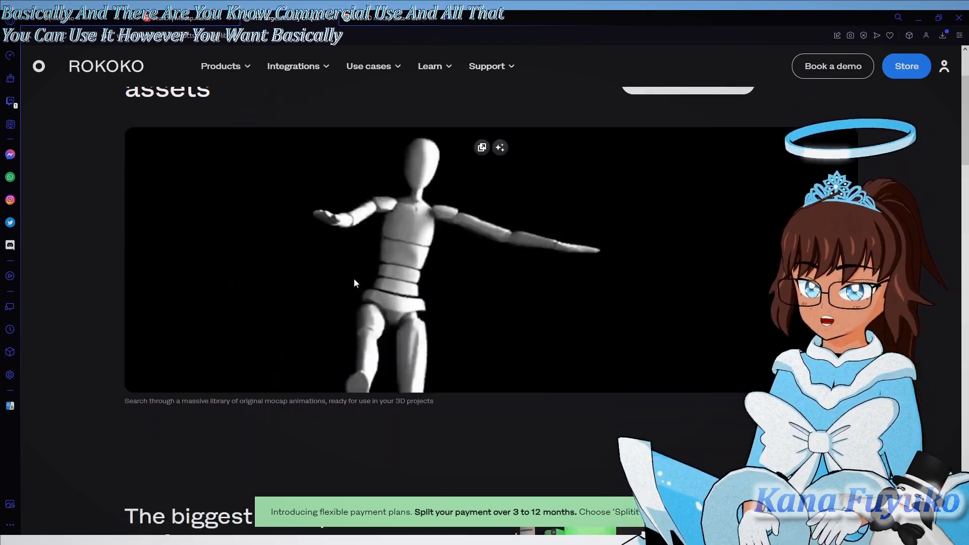
scroll(354, 282, down, 4)
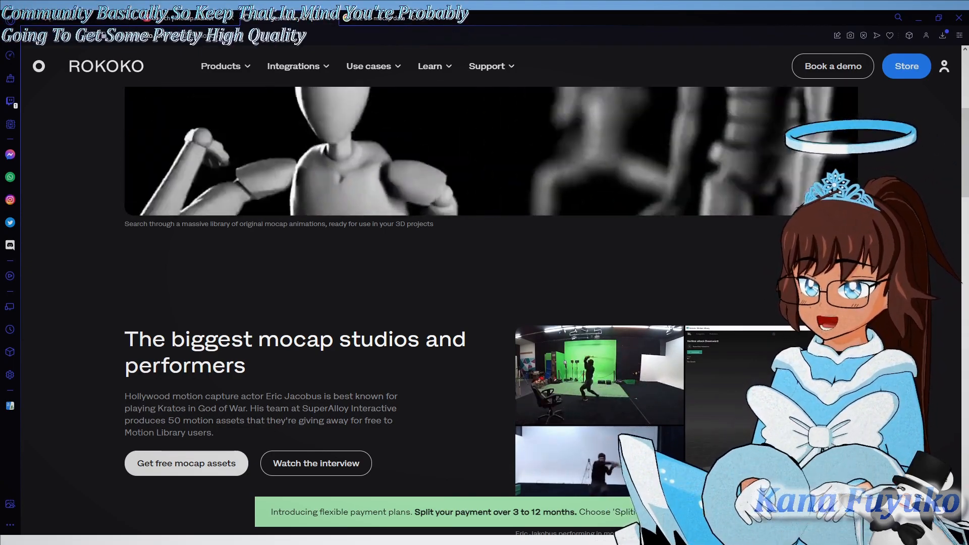
scroll(303, 252, down, 2)
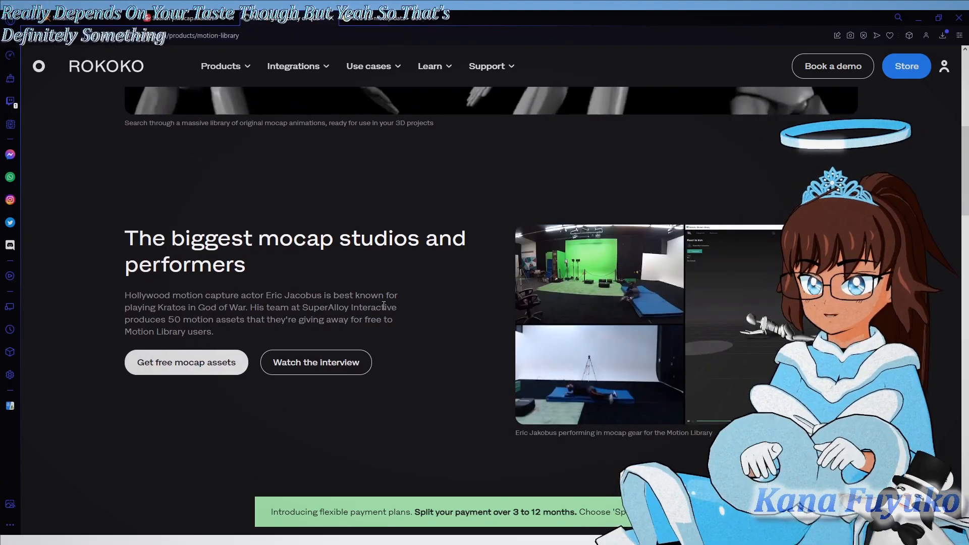
scroll(383, 305, up, 8)
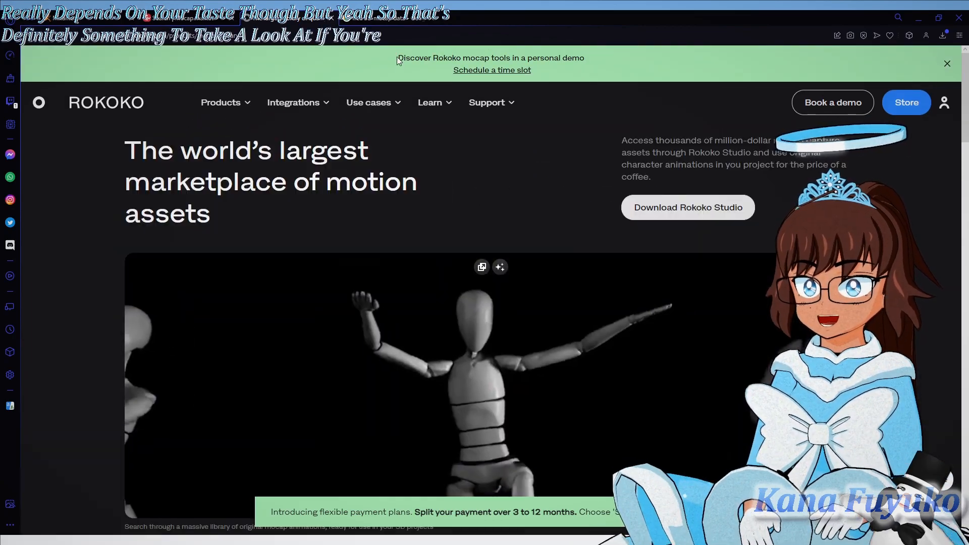
Switch to the Google results for "free 3D mocap data" and look through the listed sources
click(394, 19)
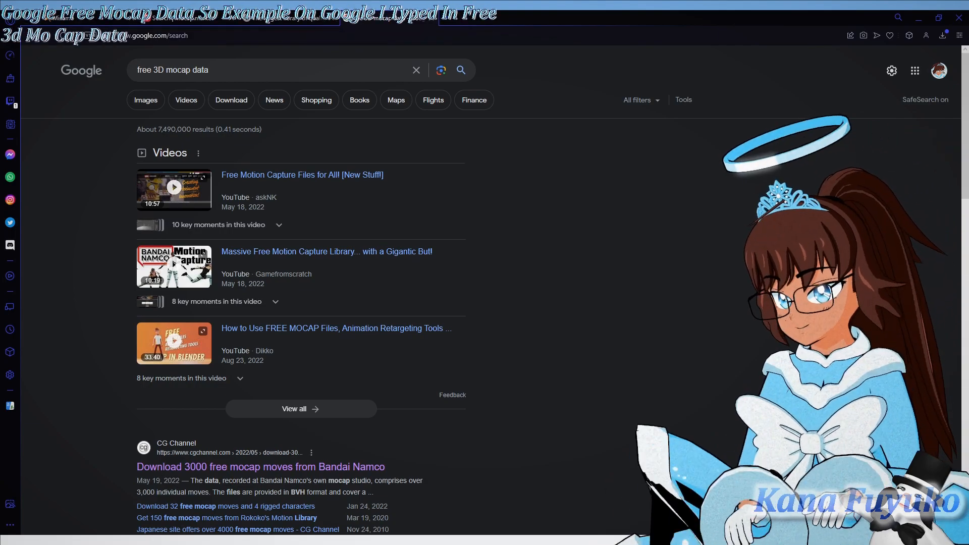
scroll(187, 260, down, 10)
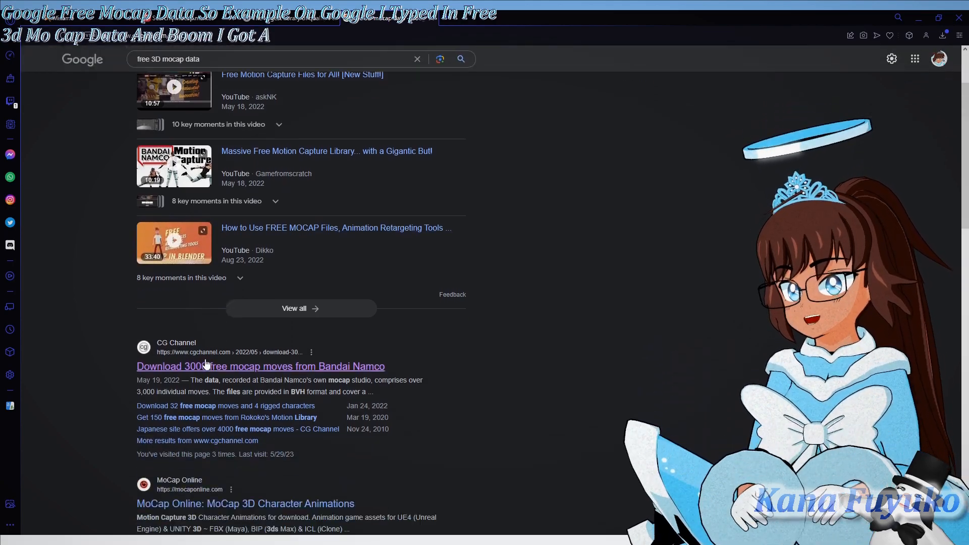
scroll(187, 261, up, 10)
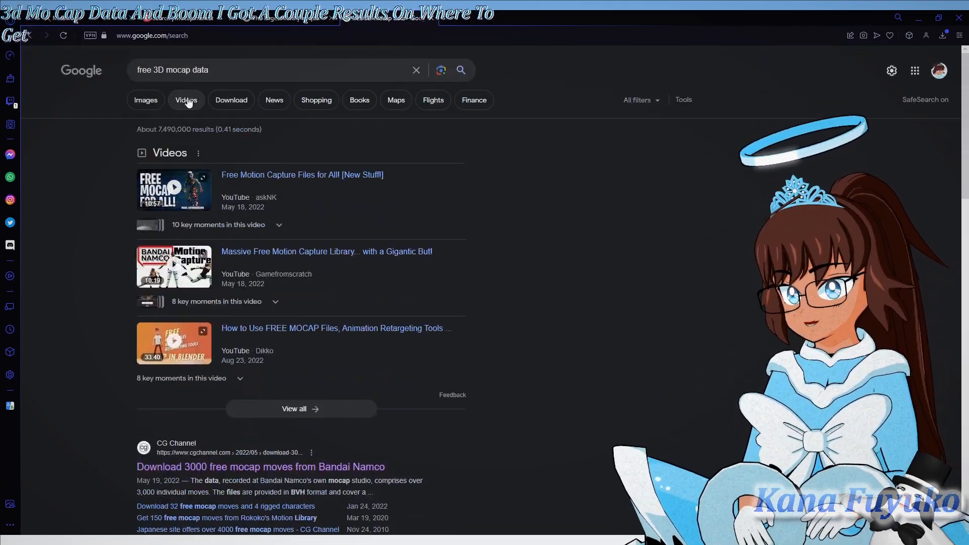
Search Google for "free mocap data" and look through the listed motion capture sites
drag(209, 70, 153, 80)
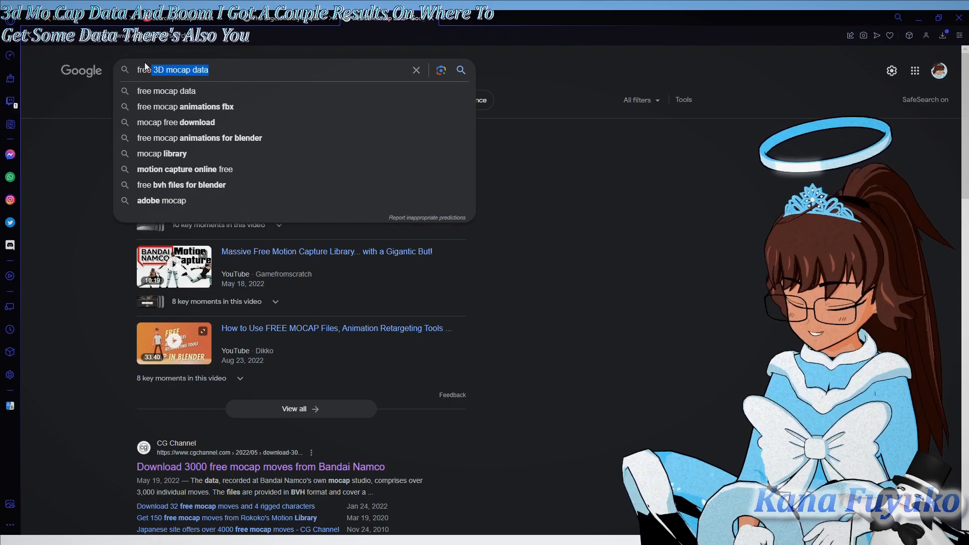
text(free mo)
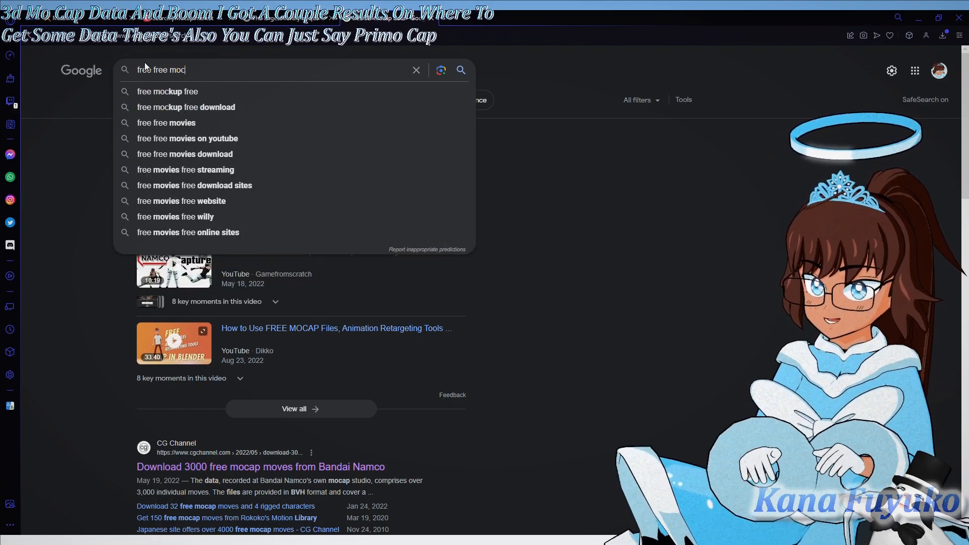
key(BackSpace)
key(BackSpace)
key(BackSpace)
key(BackSpace)
key(BackSpace)
key(BackSpace)
key(BackSpace)
text(mocap data)
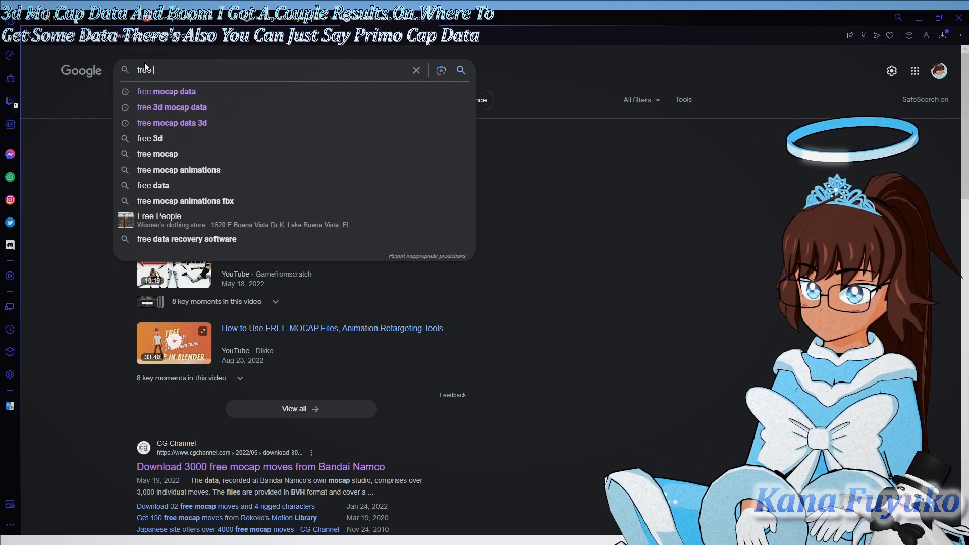
key(Return)
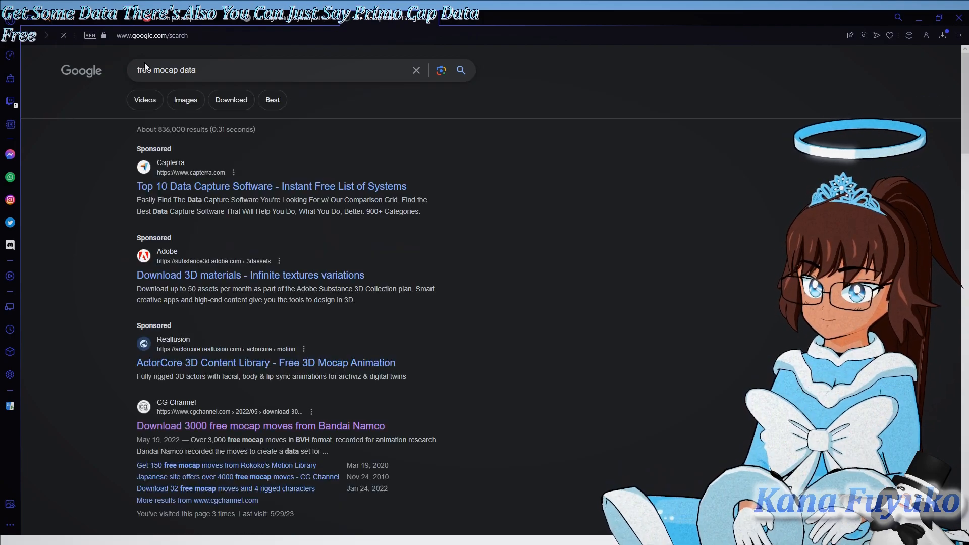
scroll(217, 323, down, 10)
scroll(301, 226, down, 2)
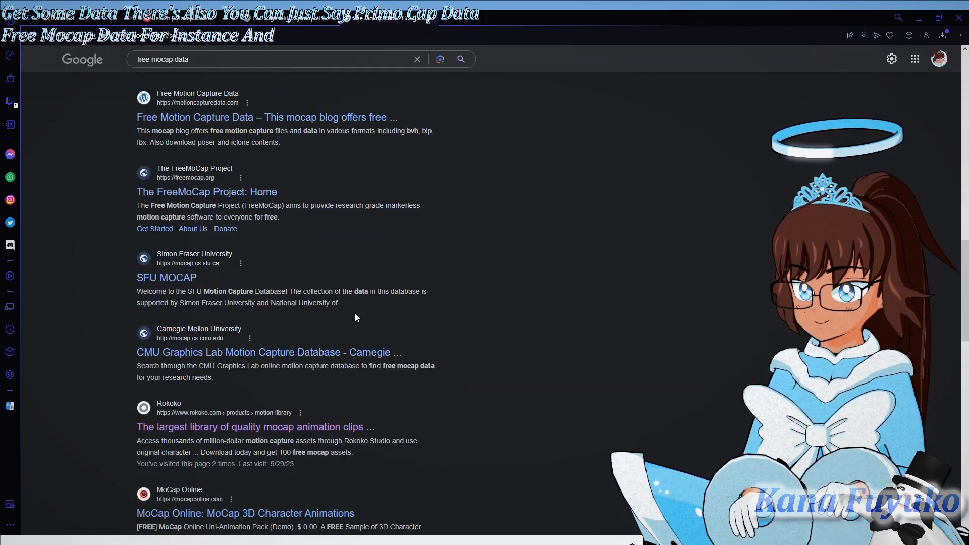
scroll(355, 313, up, 12)
scroll(174, 395, up, 2)
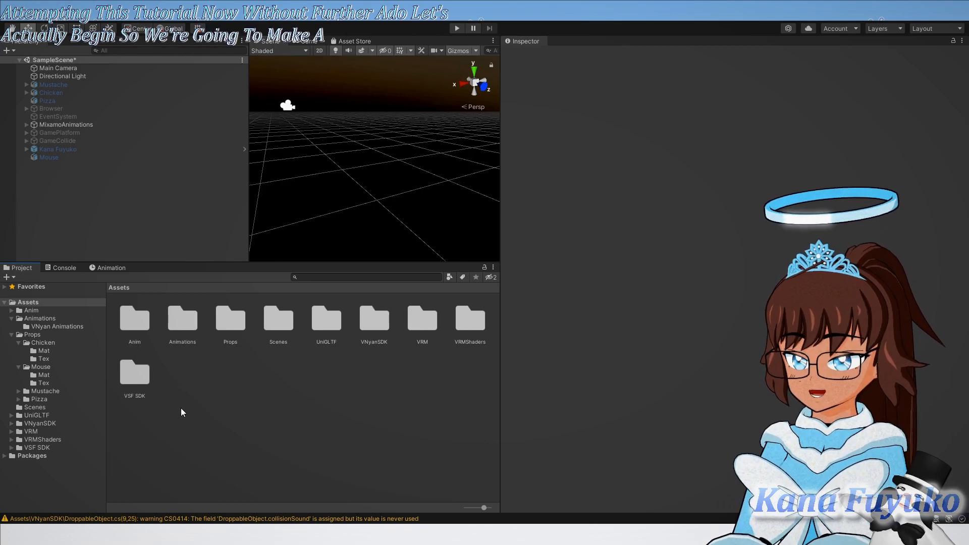
In the Unity project, create a new folder named Anim Test inside Assets
click(201, 371)
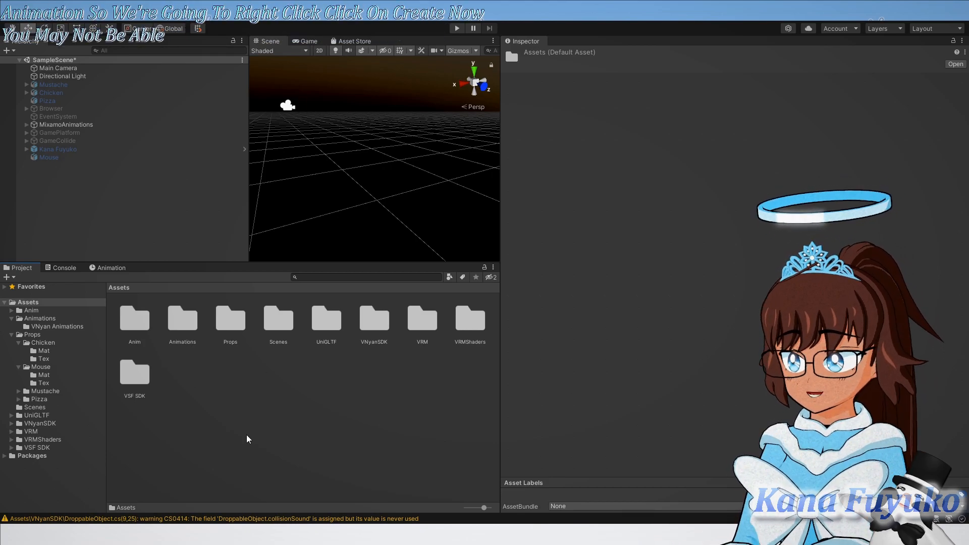
click(228, 441)
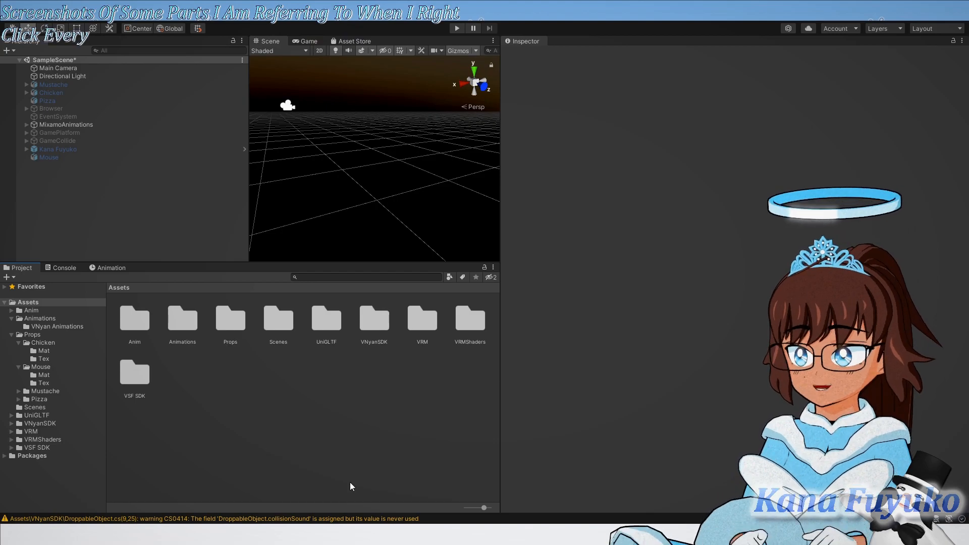
click(194, 396)
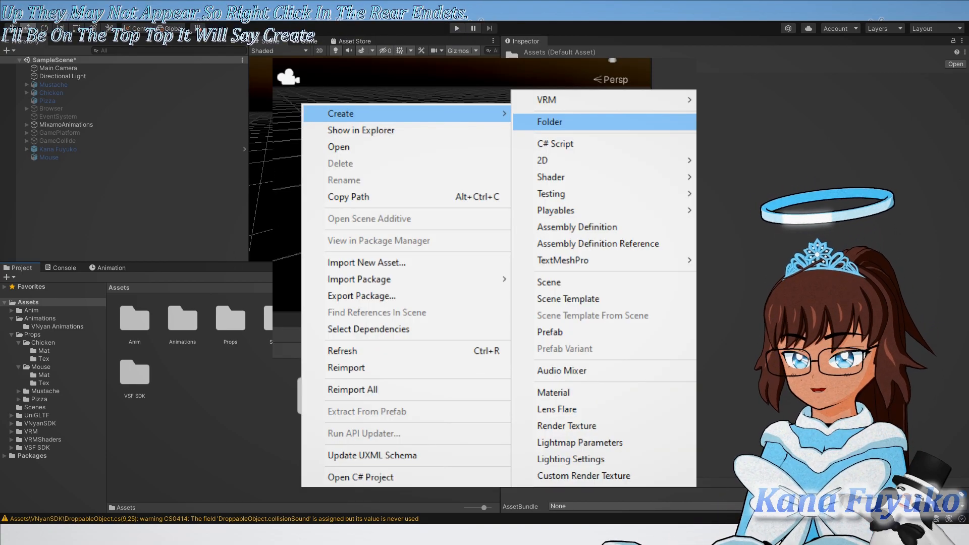
click(434, 137)
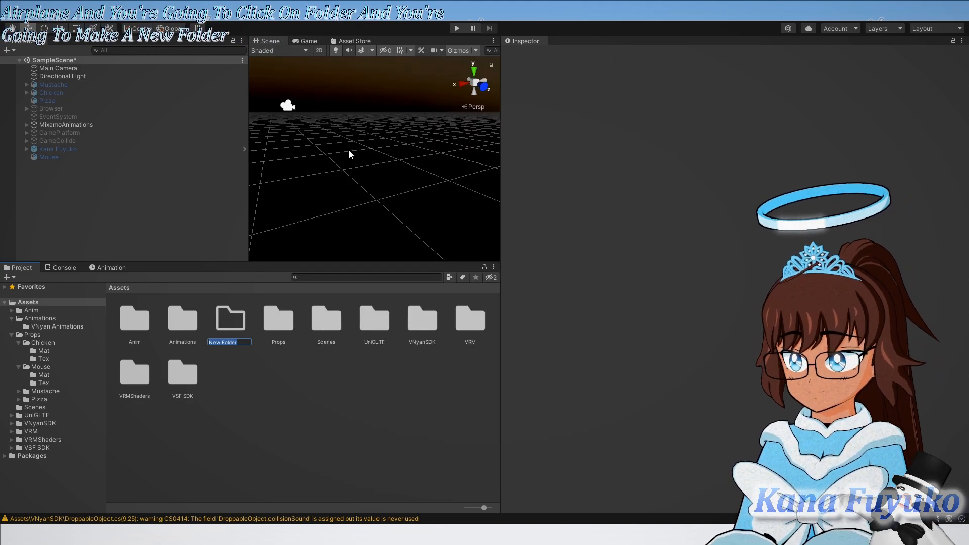
text(Anim)
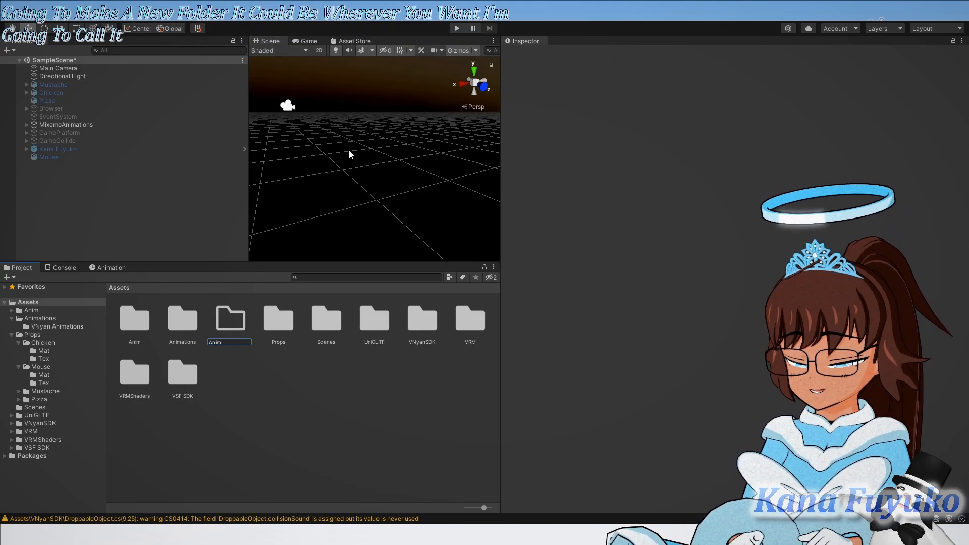
text( Test)
key(Return)
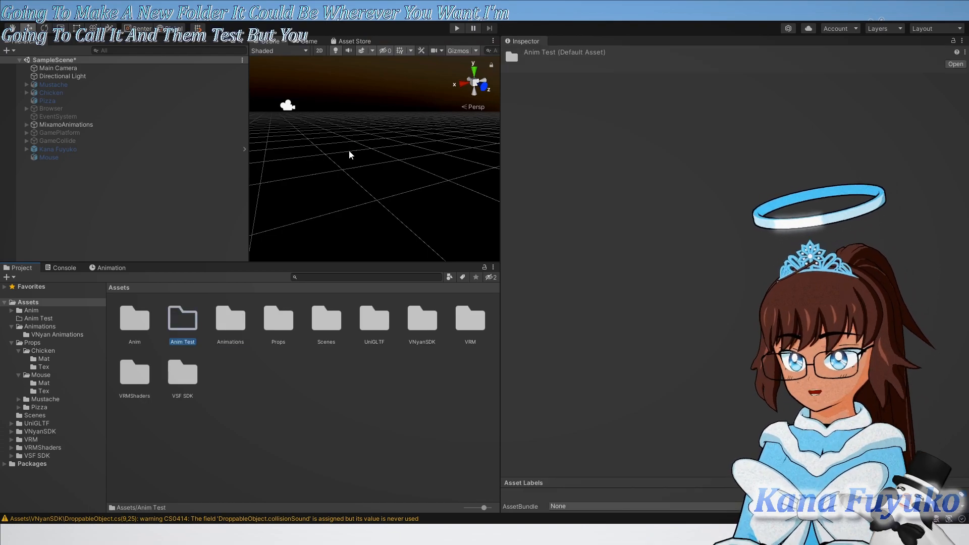
Open the Anim Test folder, bring the Praying FBX animation into it, and select that asset
double_click(182, 325)
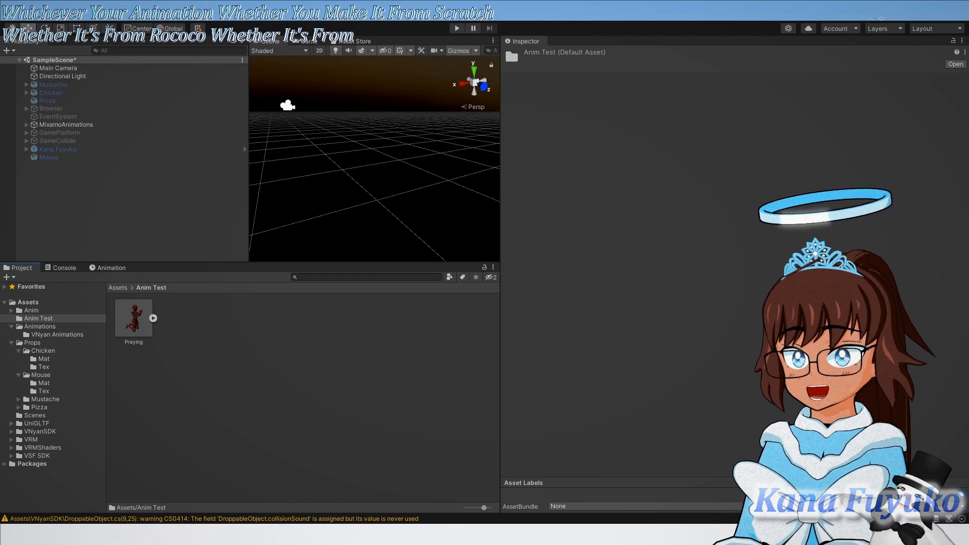
click(178, 360)
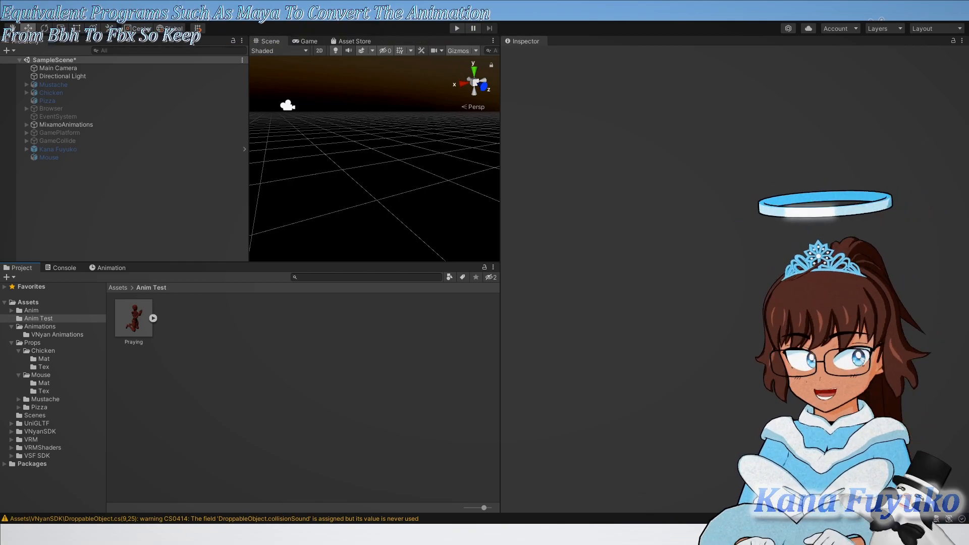
click(126, 314)
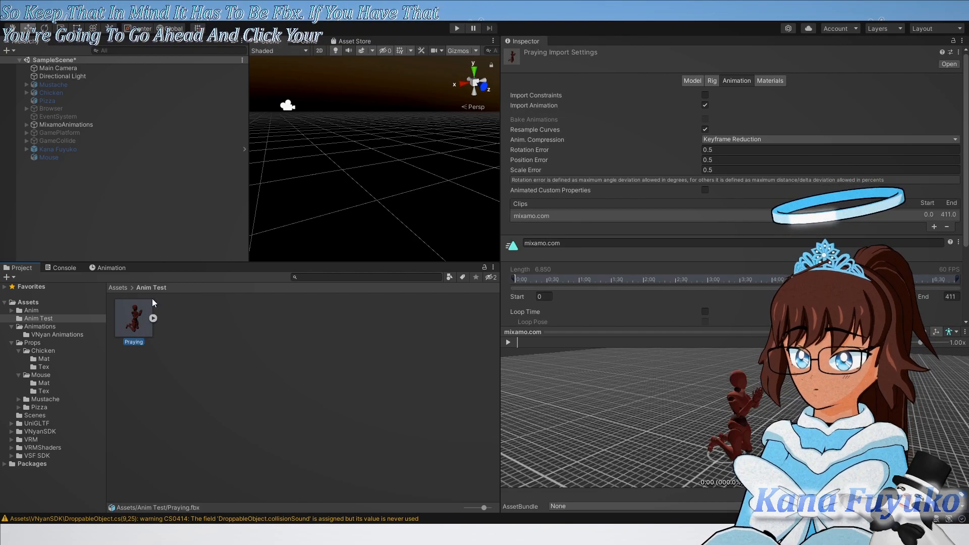
Set the Praying asset's rig animation type to Humanoid and apply the change
click(710, 83)
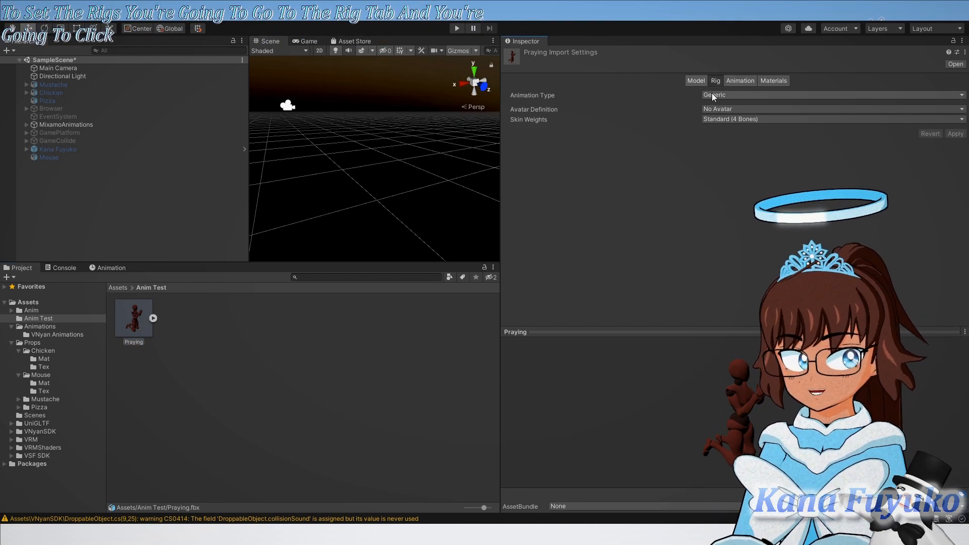
click(712, 93)
click(725, 143)
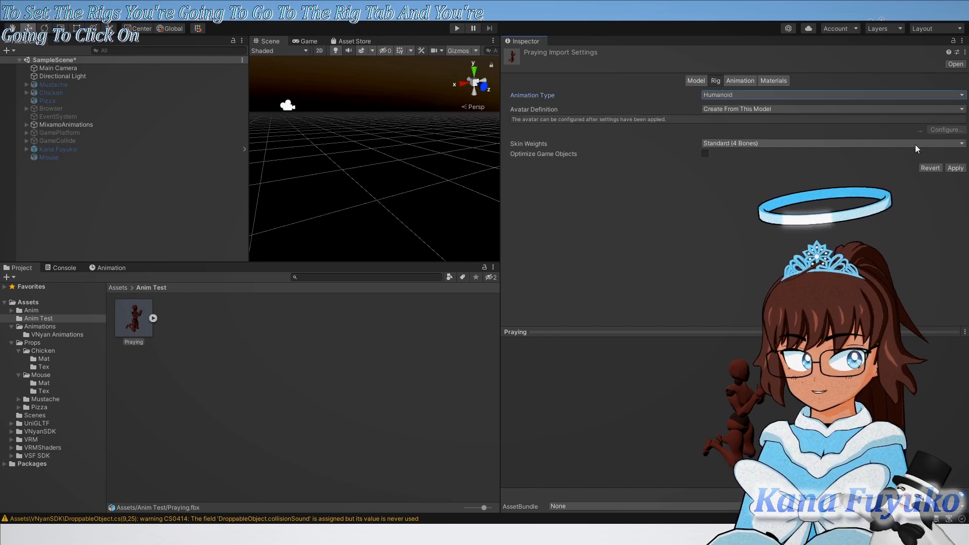
click(955, 168)
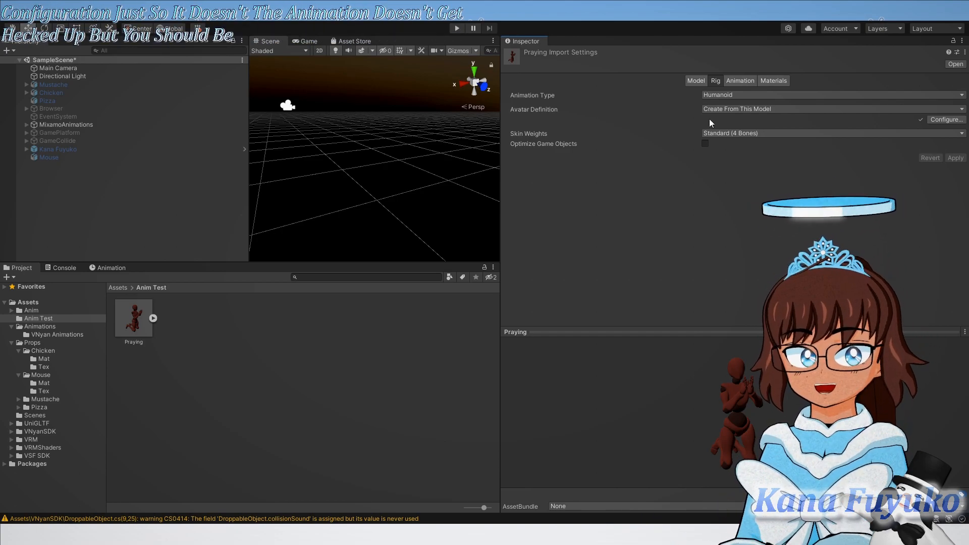
Enable Legacy Blend Shape Normals in the Praying asset's model import settings, and return to its rig settings
click(697, 79)
scroll(706, 167, down, 3)
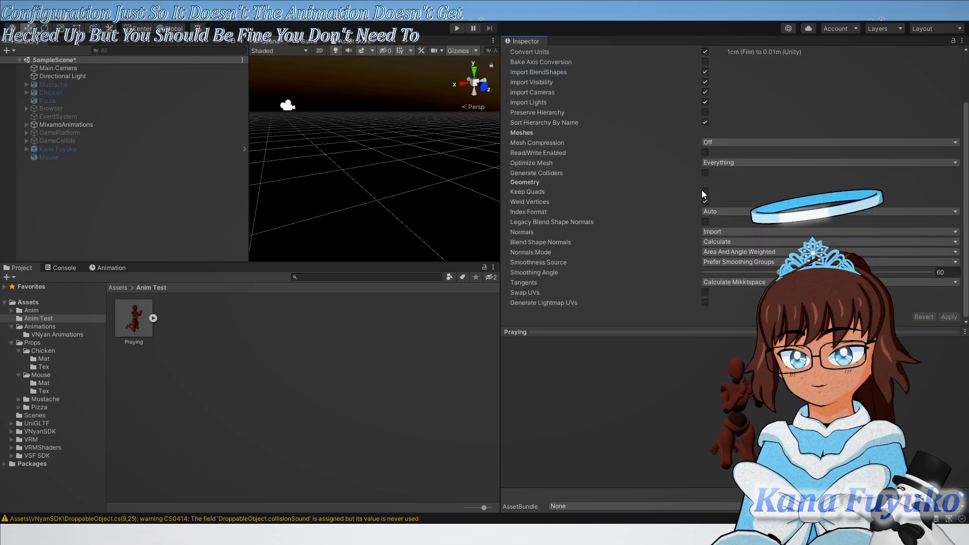
scroll(717, 90, up, 3)
click(715, 80)
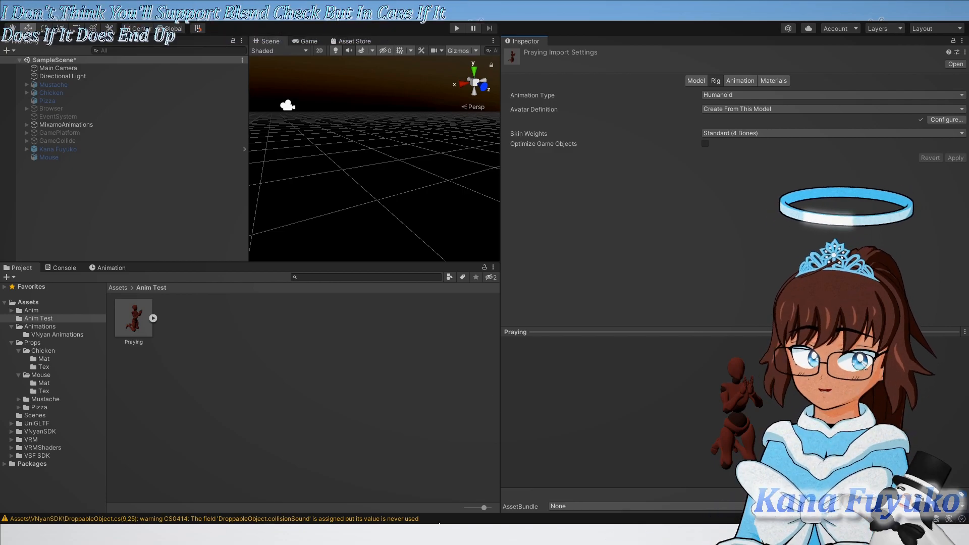
click(694, 80)
scroll(596, 229, down, 3)
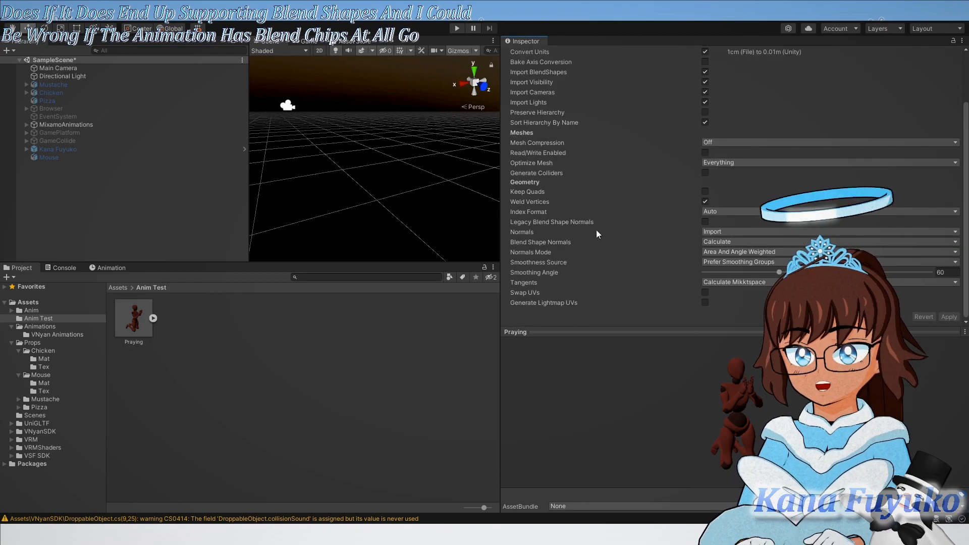
click(706, 221)
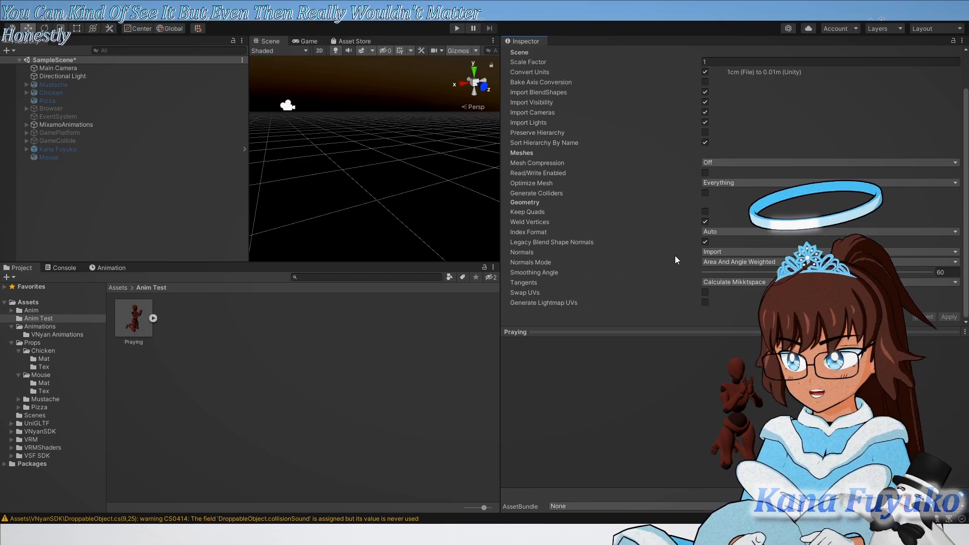
scroll(674, 227, up, 2)
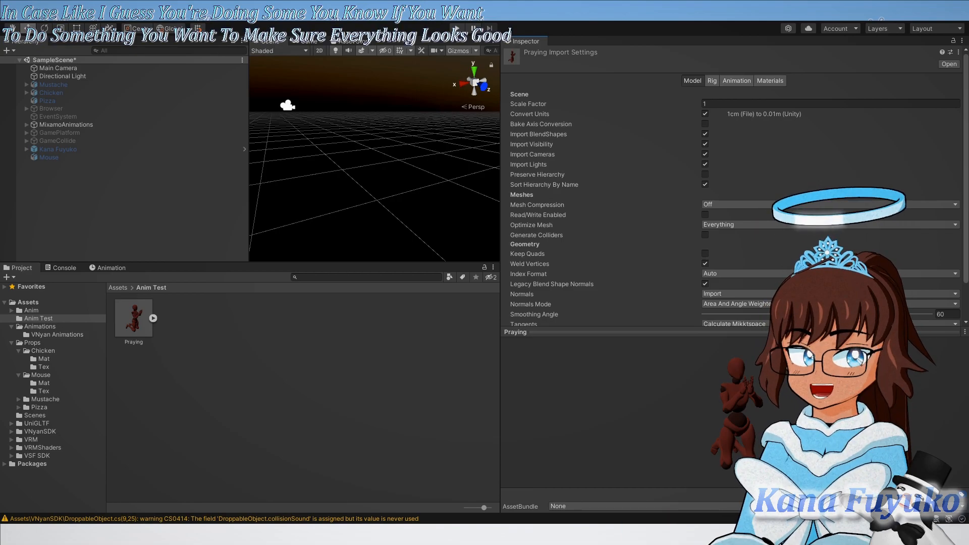
click(712, 81)
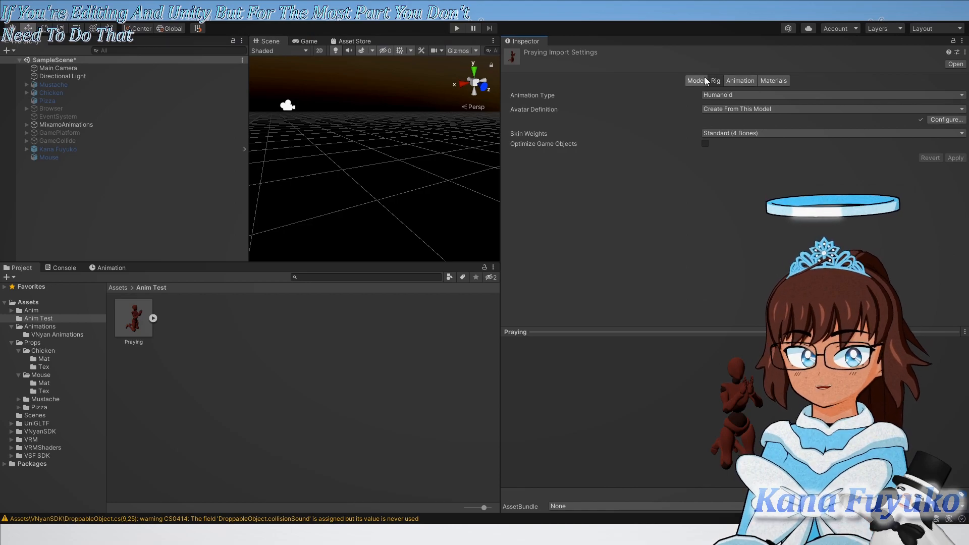
Expand the Praying asset to show its contained clip and avatar, and open its animation import settings
click(153, 318)
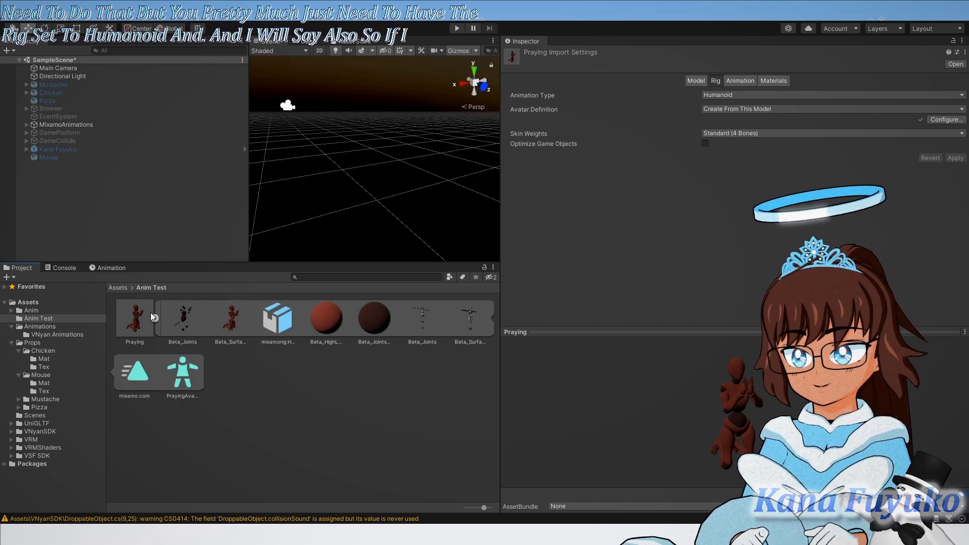
click(140, 380)
click(134, 318)
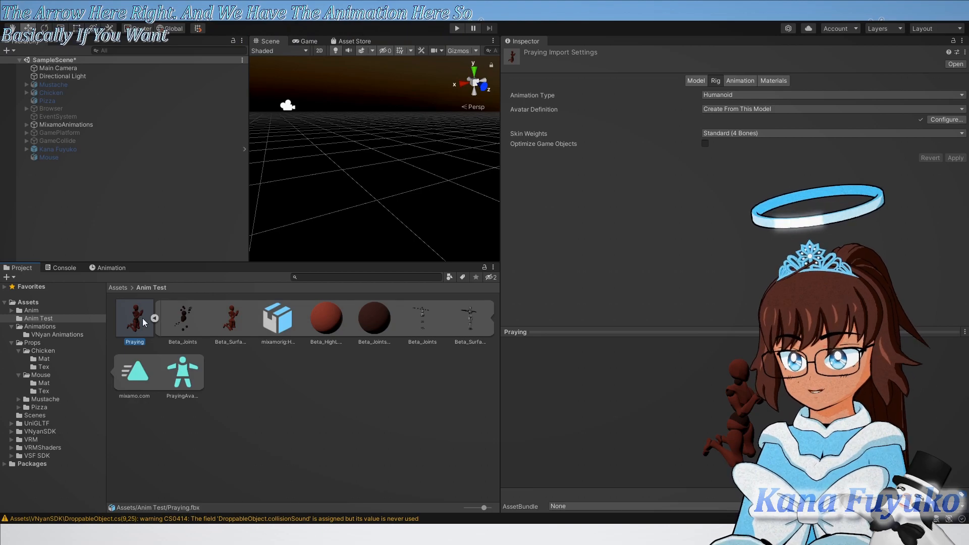
click(751, 80)
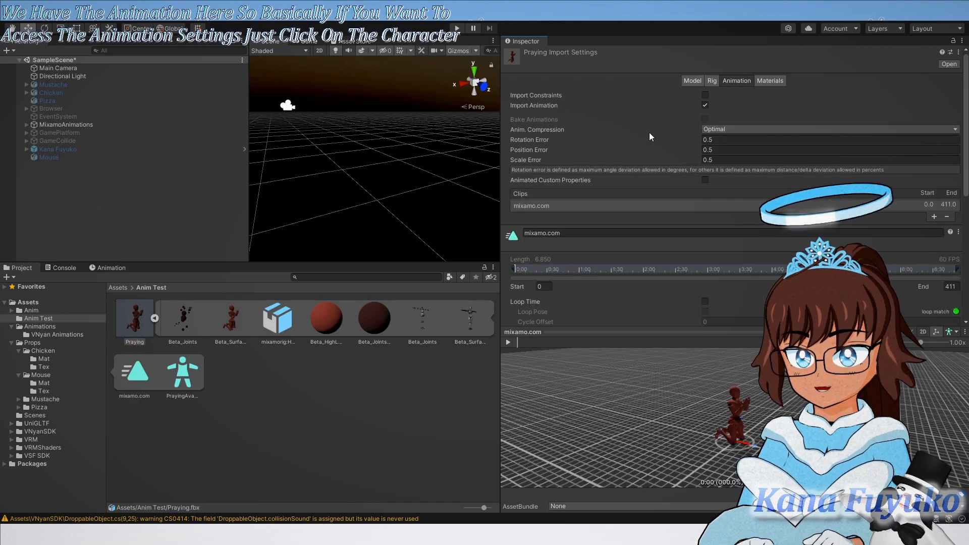
Enable Loop Time for the mixamo.com clip in the Praying asset's animation settings and apply the change
scroll(621, 152, down, 5)
scroll(610, 116, up, 3)
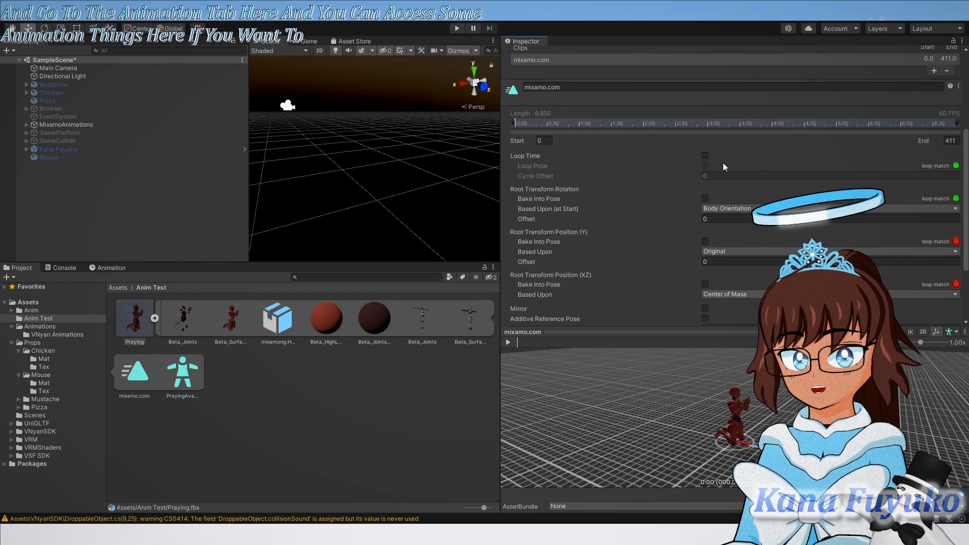
click(705, 156)
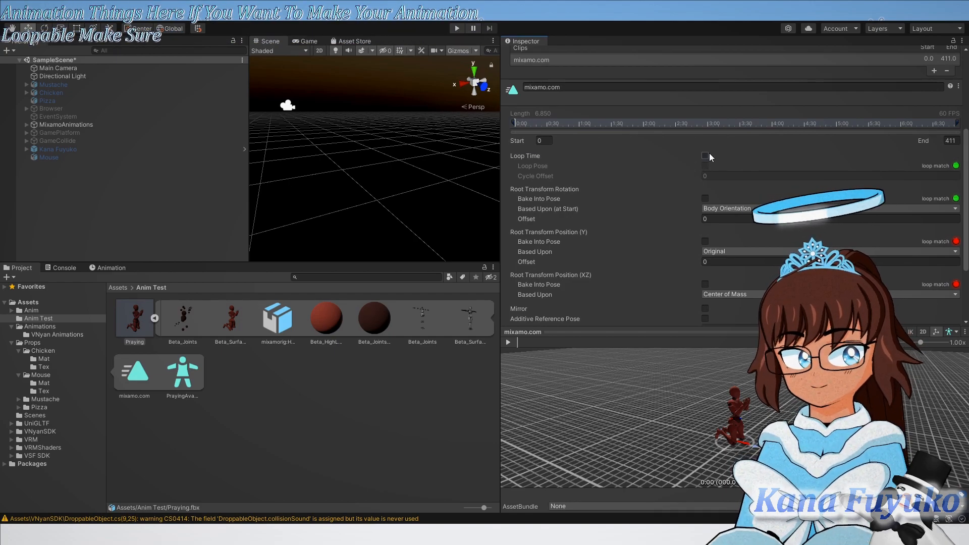
click(705, 157)
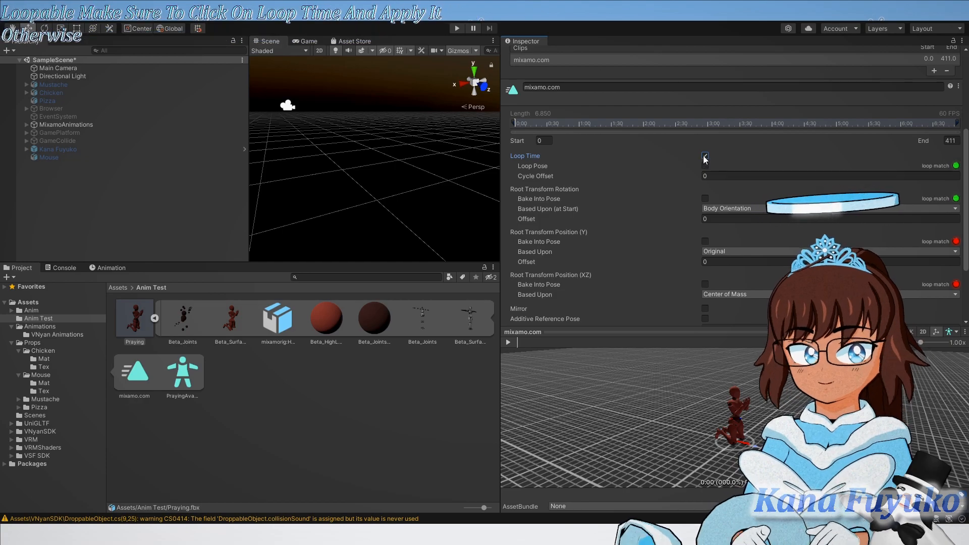
click(706, 156)
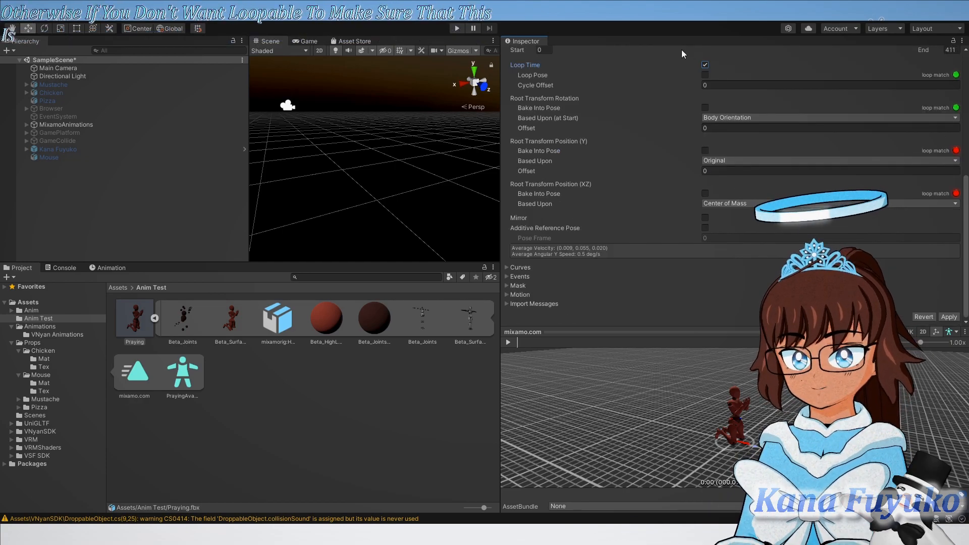
scroll(691, 162, down, 3)
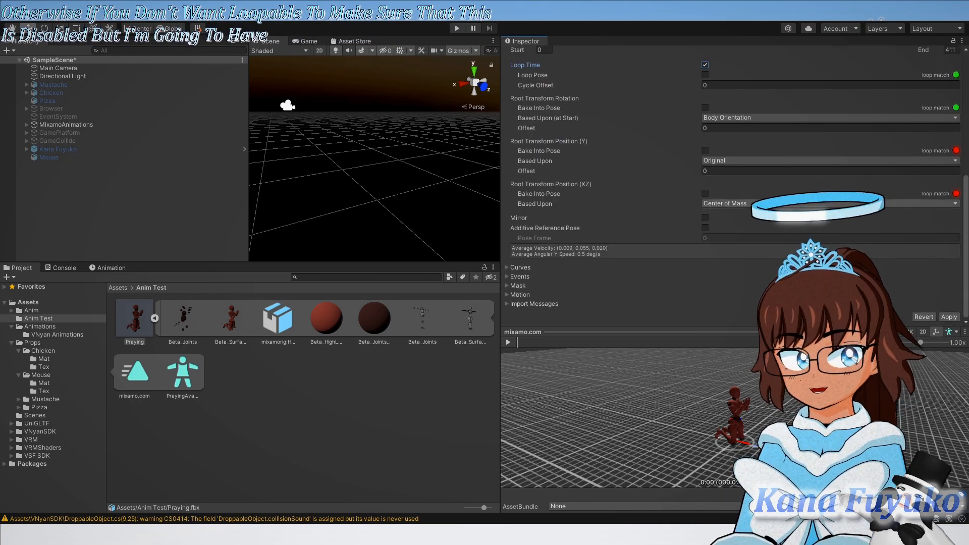
click(949, 317)
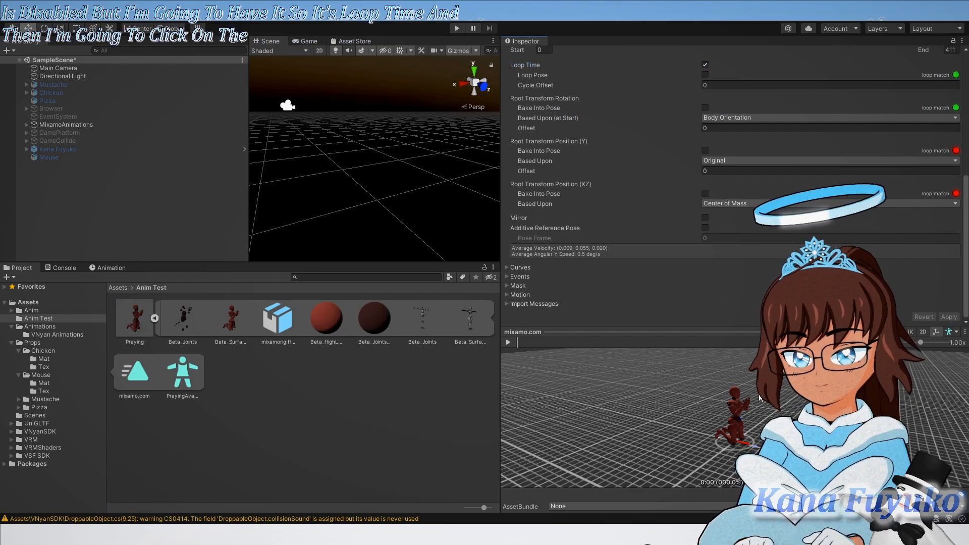
Disable Loop Time for the mixamo.com clip and revert the unapplied change
drag(720, 385, 712, 407)
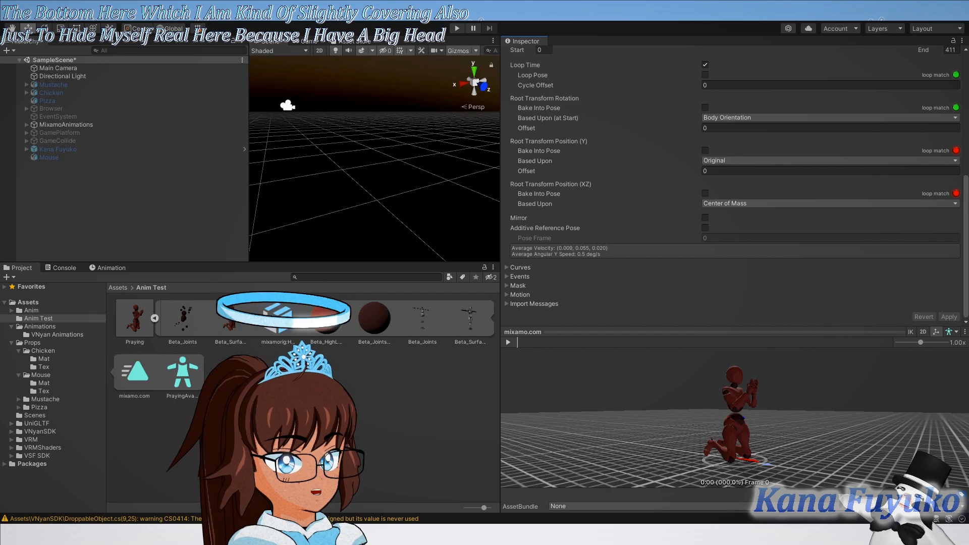
scroll(943, 319, up, 6)
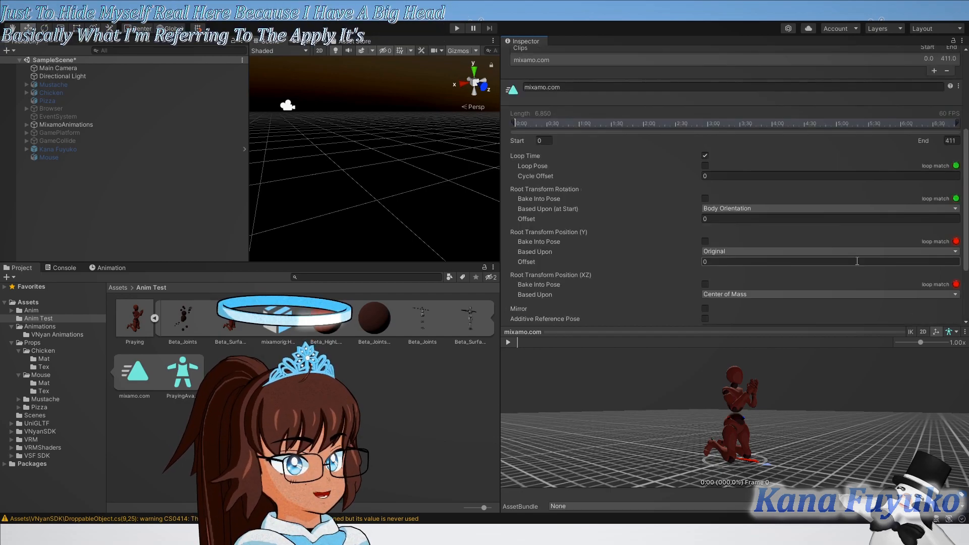
click(706, 247)
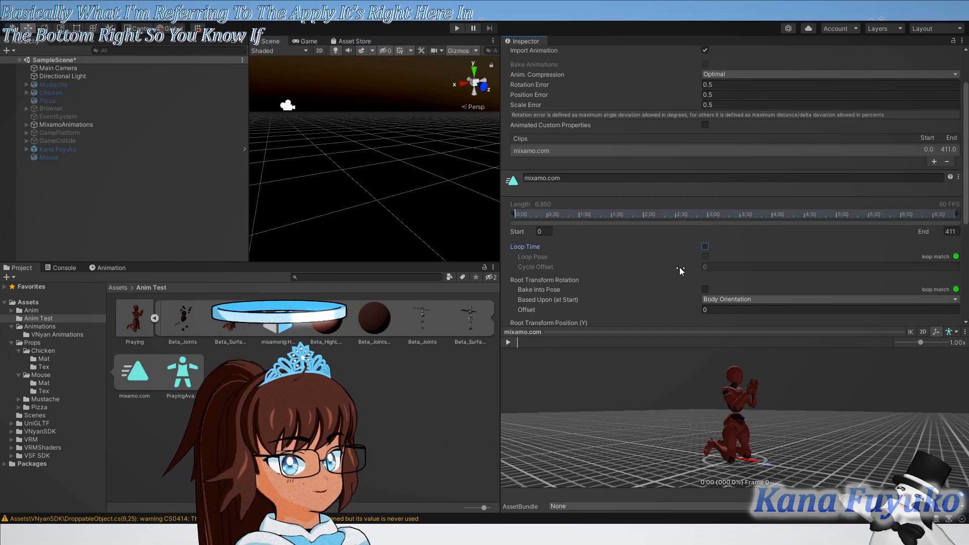
scroll(680, 269, down, 6)
click(923, 317)
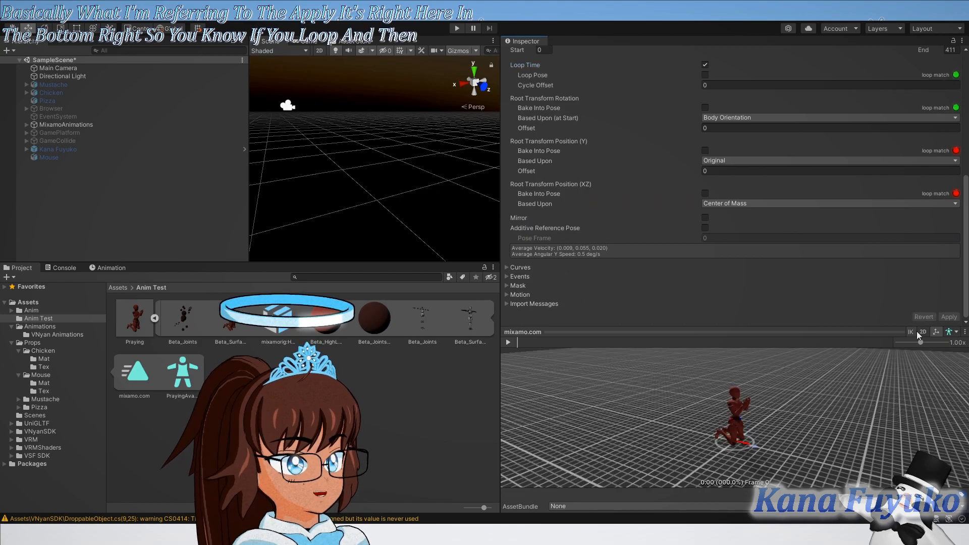
Play the praying clip in the animation preview to check the motion from a closer angle, and pause it
scroll(704, 216, up, 5)
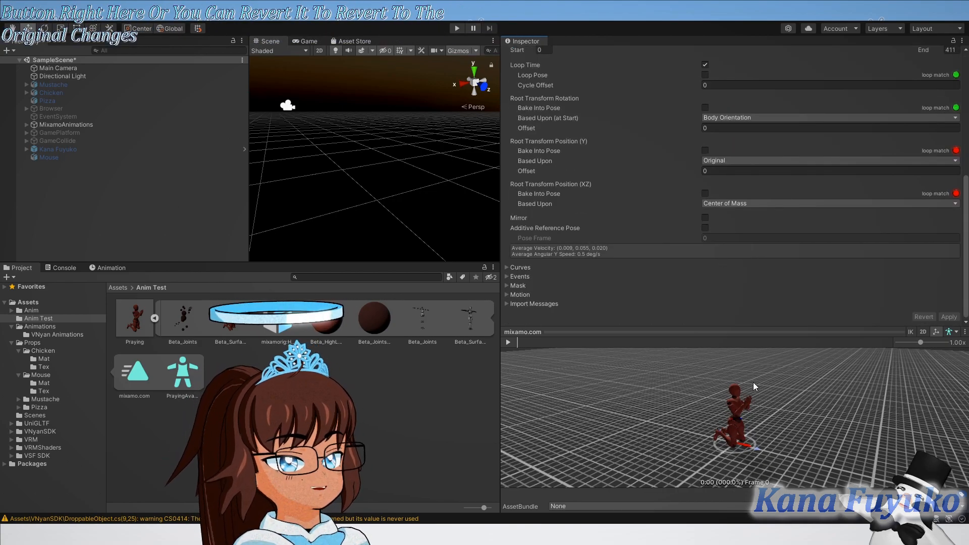
scroll(755, 387, up, 3)
mouse_move(755, 386)
right_down()
mouse_move(732, 389)
mouse_move(715, 373)
mouse_move(732, 394)
mouse_move(755, 348)
mouse_move(766, 379)
right_up()
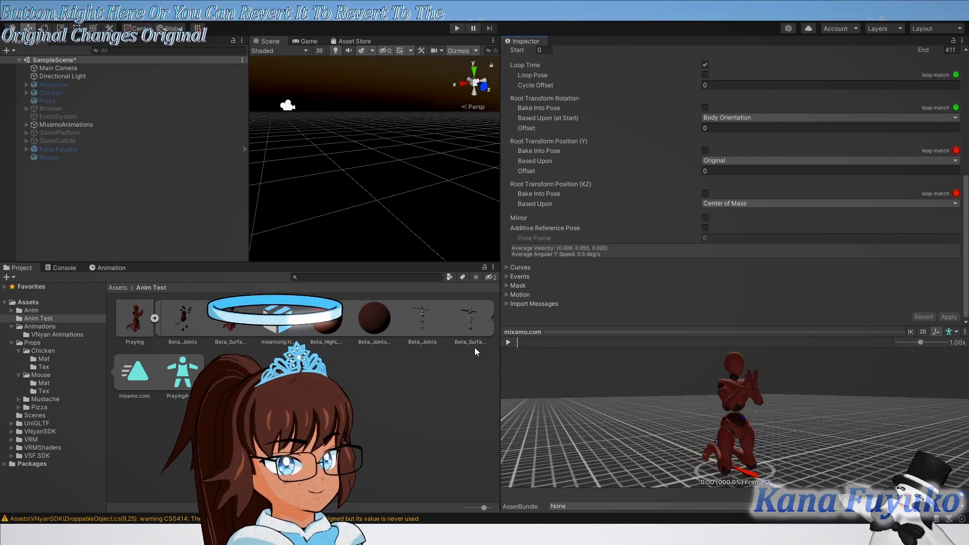
right_drag(698, 374, 638, 392)
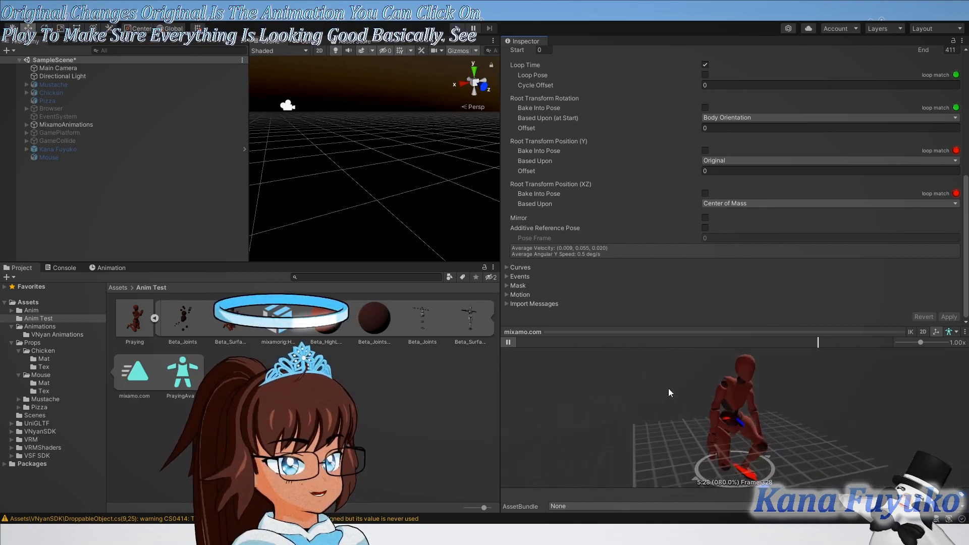
click(508, 342)
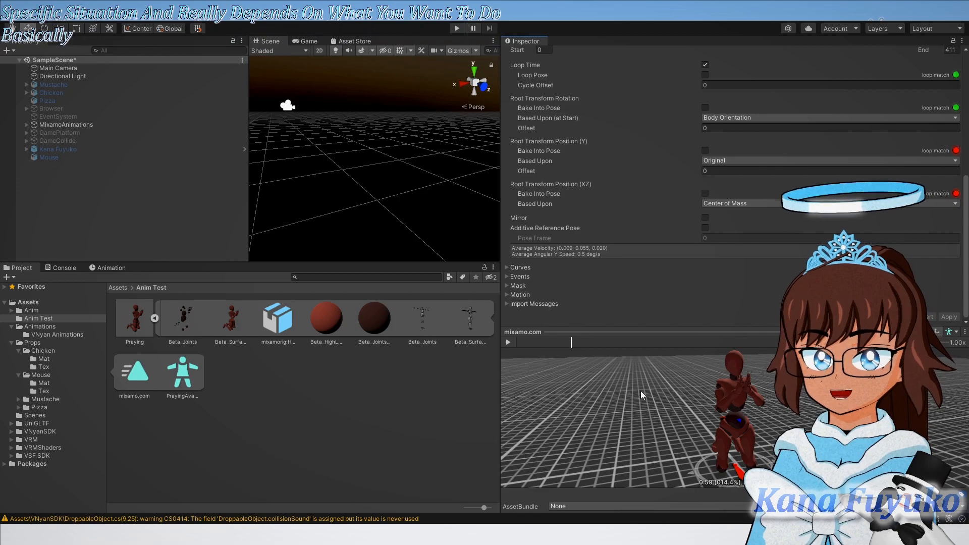
Collapse and deselect the Praying asset, and narrow the Hierarchy to widen the Scene view
click(156, 319)
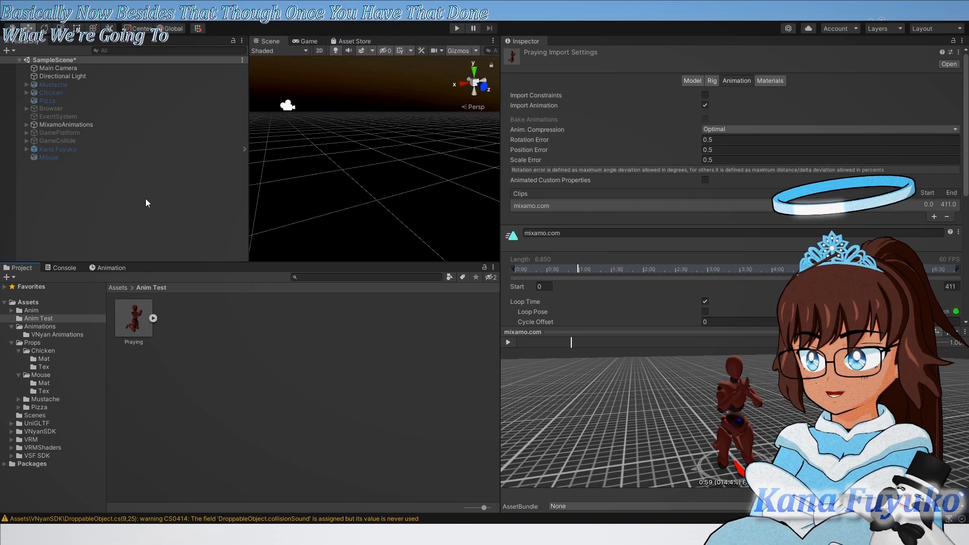
click(143, 453)
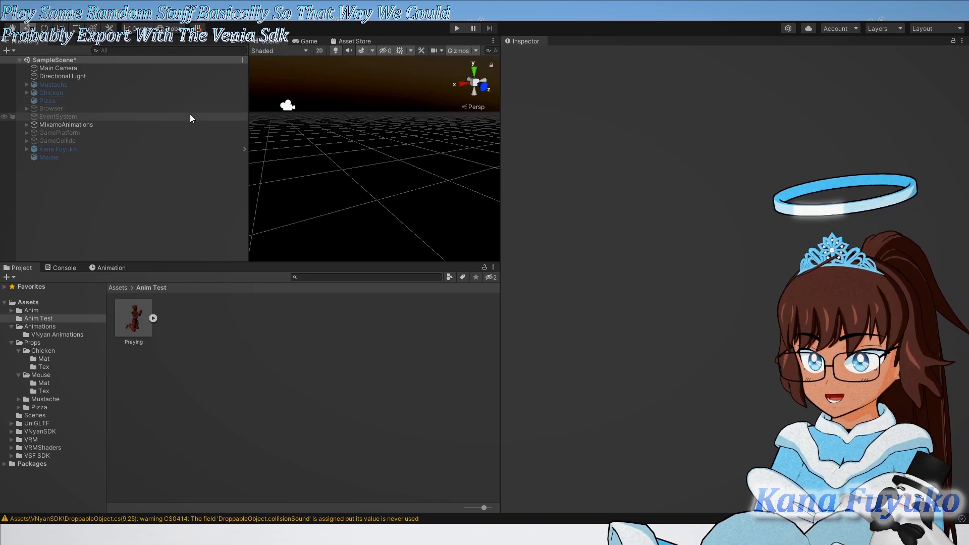
drag(251, 118, 190, 147)
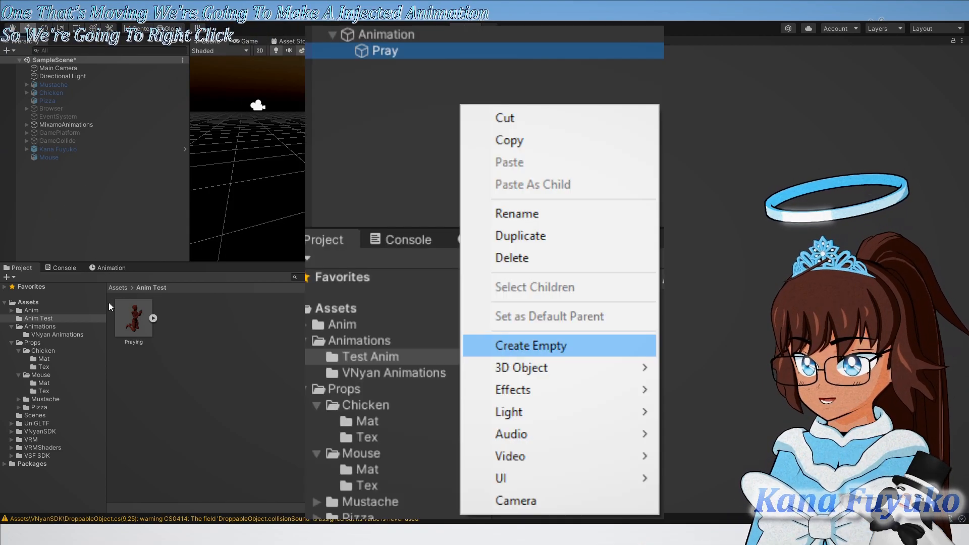
Create an empty GameObject at the root of SampleScene and name it Test
click(102, 308)
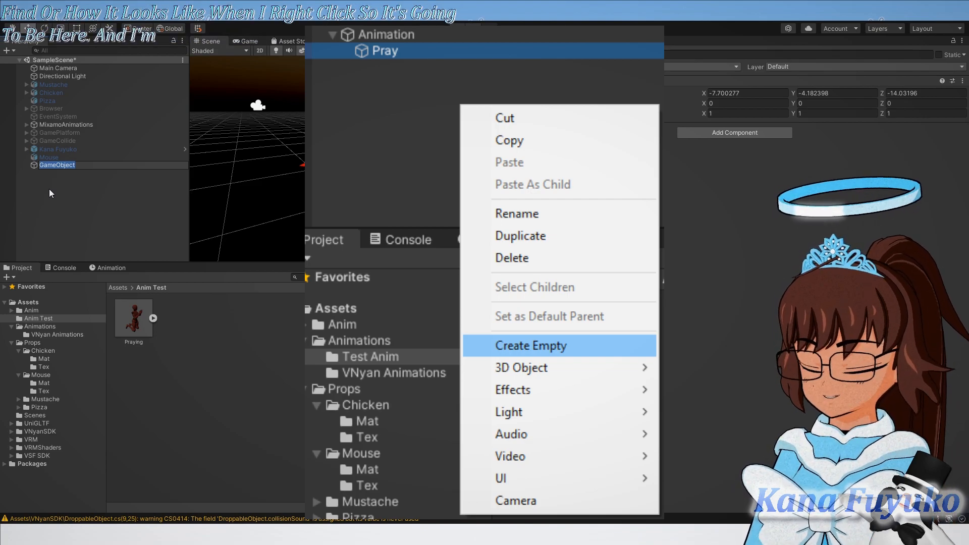
text(Test)
key(Return)
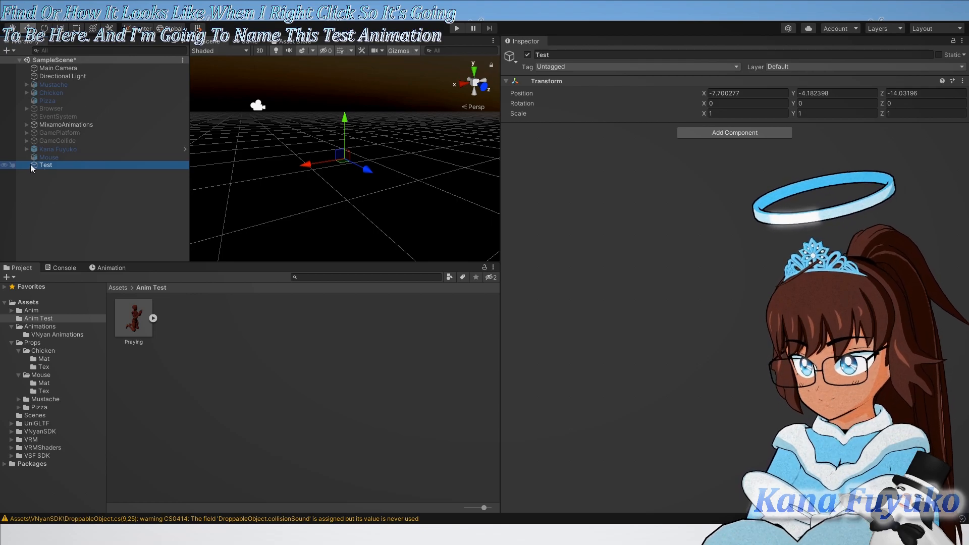
Set the Test object's position to 0 on X, Y and Z
click(722, 90)
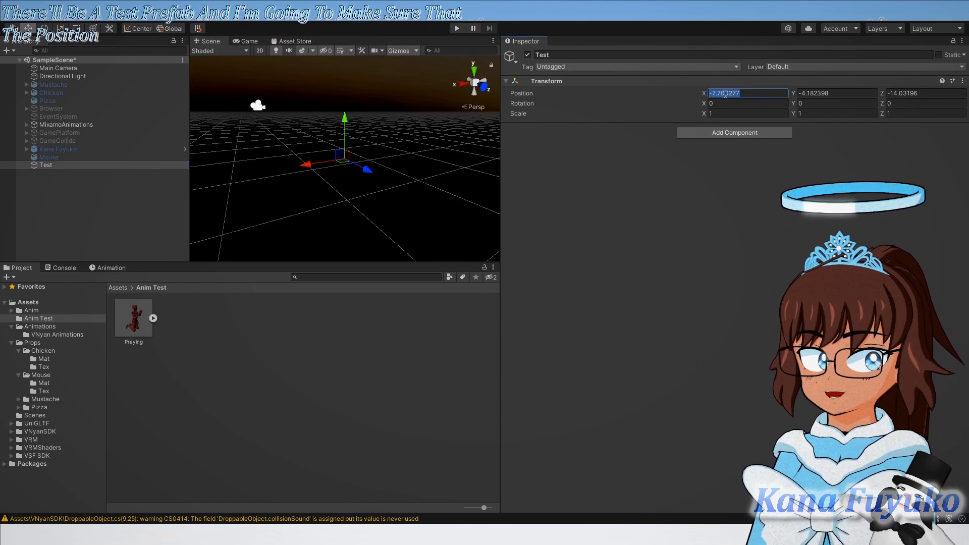
text(0)
key(Tab)
text(0)
key(Tab)
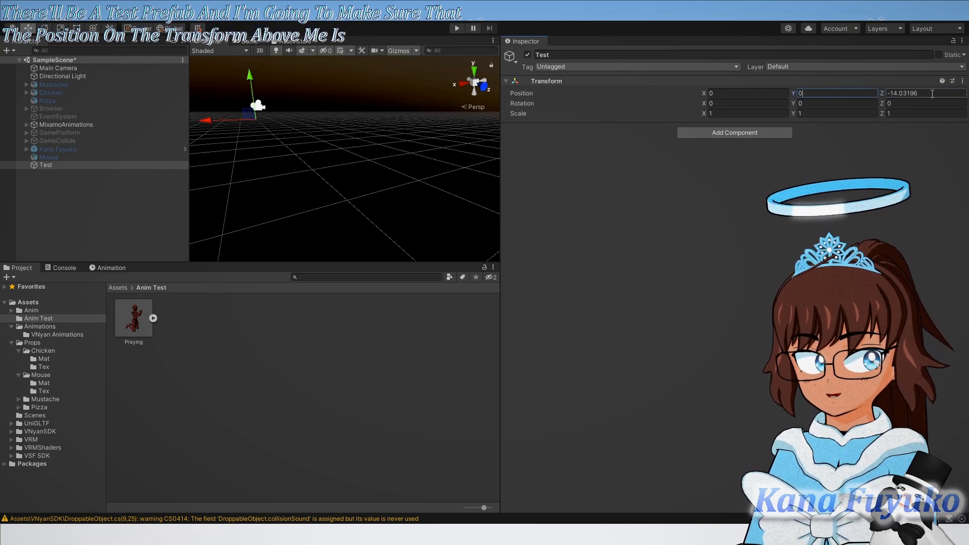
text(0)
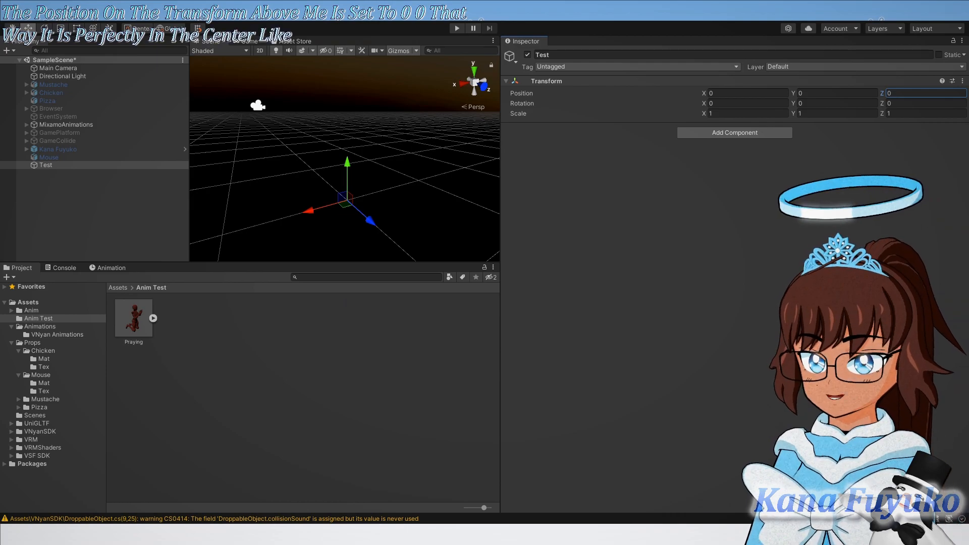
Create an empty child object under Test and name it Pray
click(43, 164)
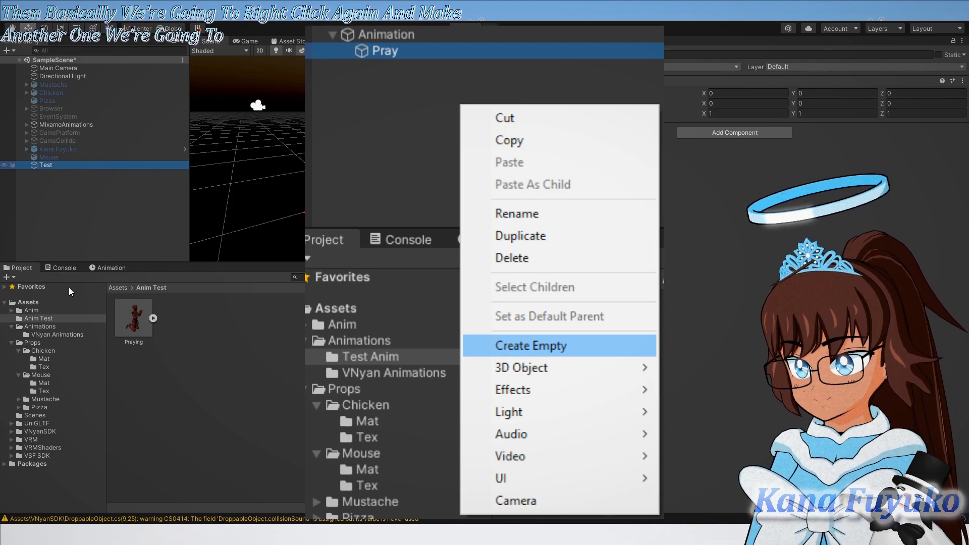
click(65, 283)
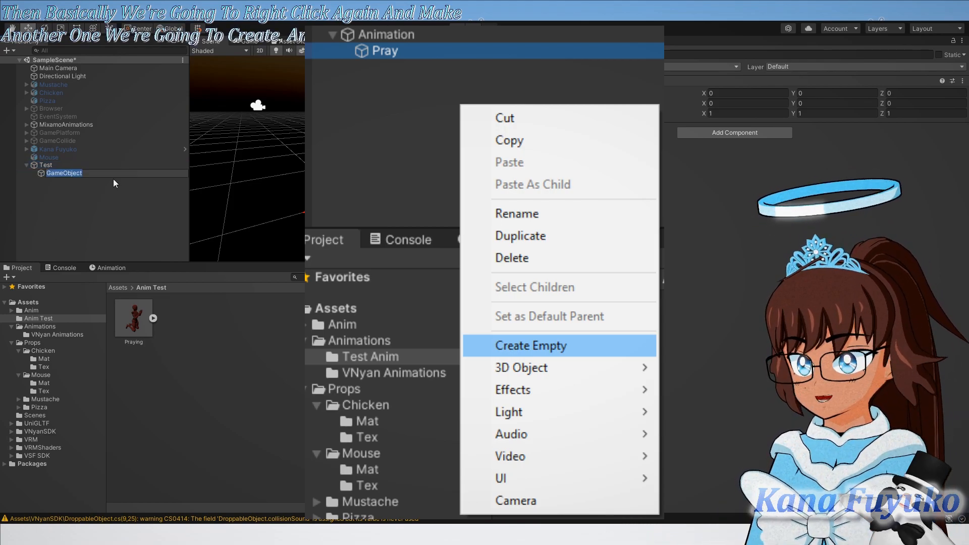
text(Pray)
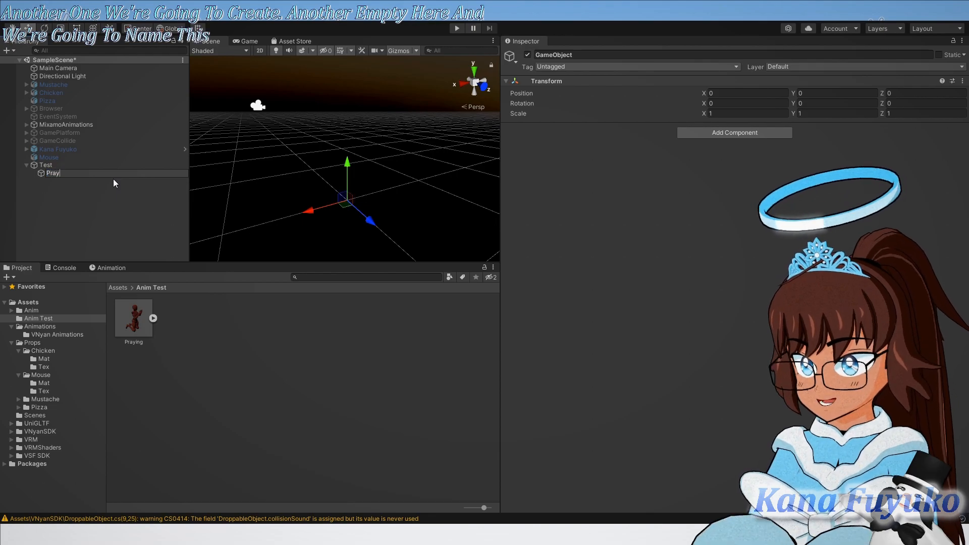
key(Return)
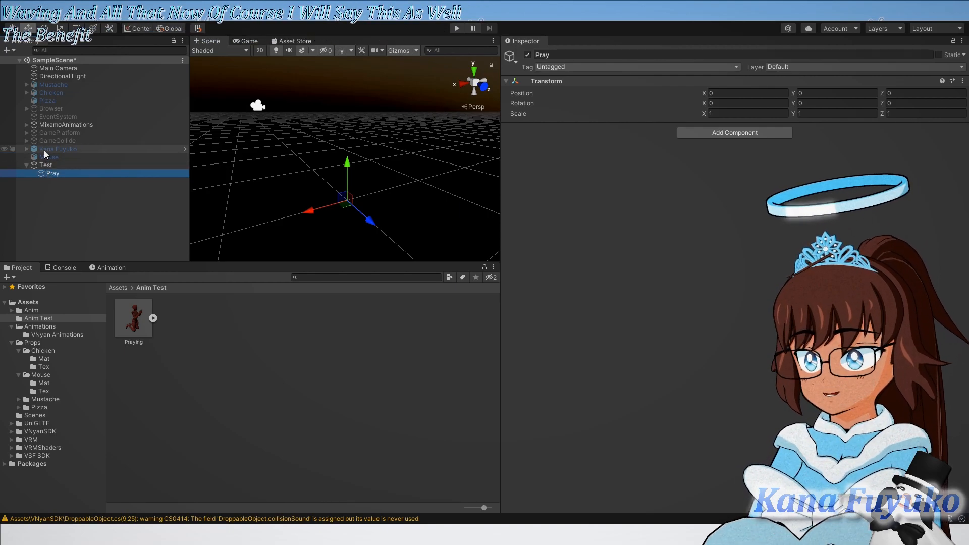
Expand MixamoAnimations and examine the VNyan Injected Anim settings of its child objects from Arm Stretching to Cross Jumps
click(66, 126)
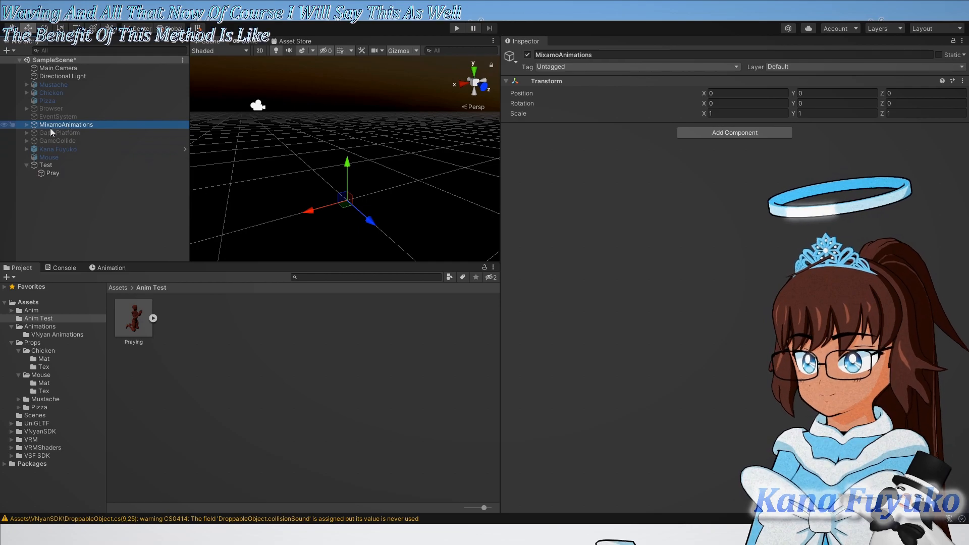
click(26, 125)
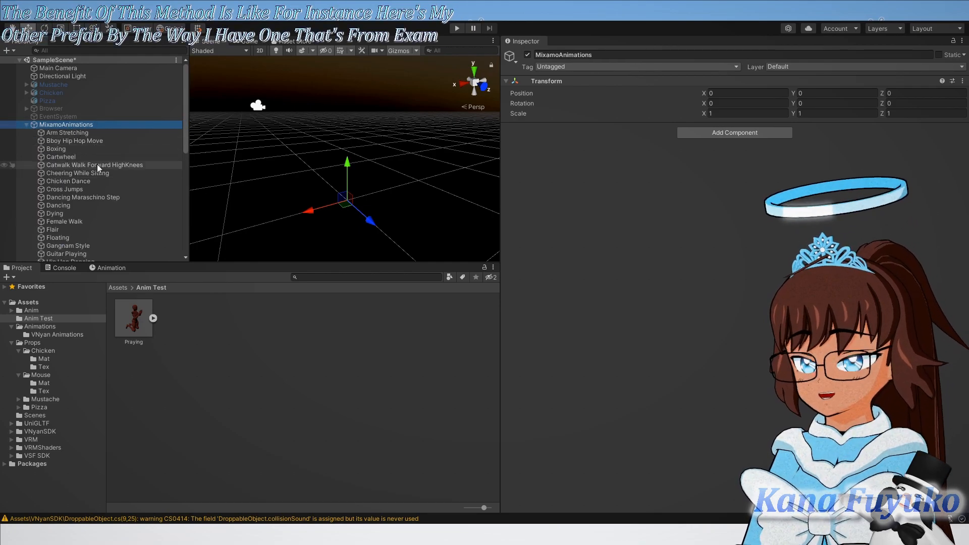
scroll(87, 162, down, 4)
scroll(69, 169, up, 3)
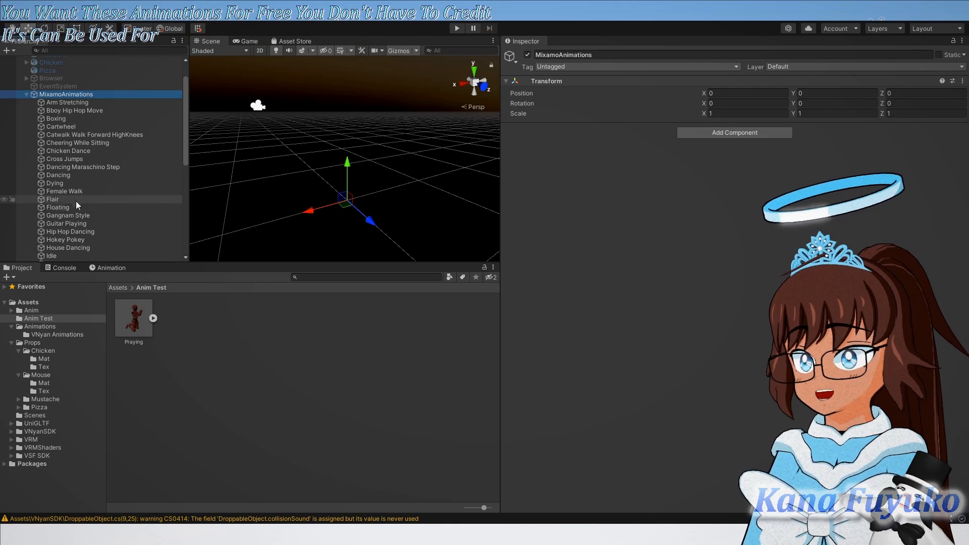
click(75, 102)
click(73, 111)
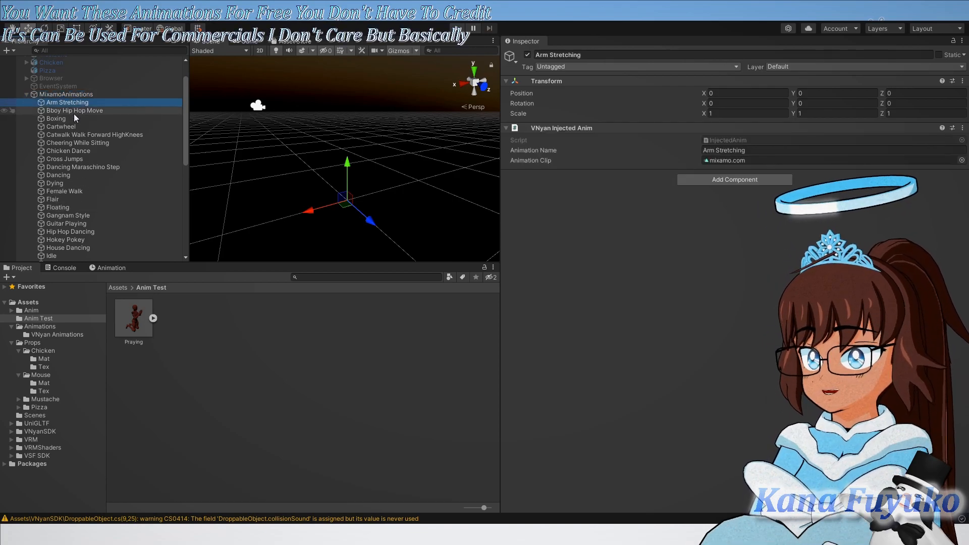
key(Down)
key(Down)
key(Down)
key(Down)
key(Down)
key(Down)
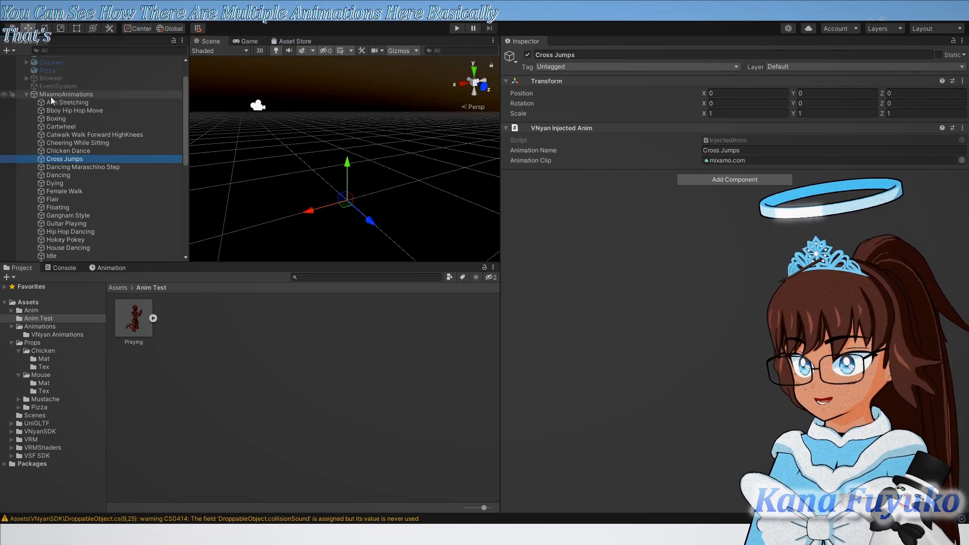
Look through the full list of animation objects under MixamoAnimations and inspect the Cartwheel object's injected animation settings
scroll(83, 162, down, 10)
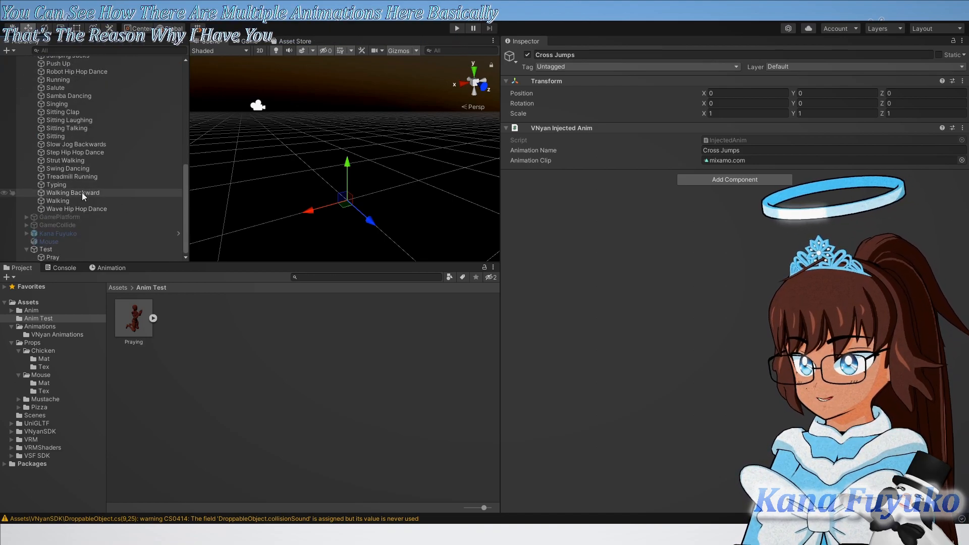
scroll(67, 171, up, 8)
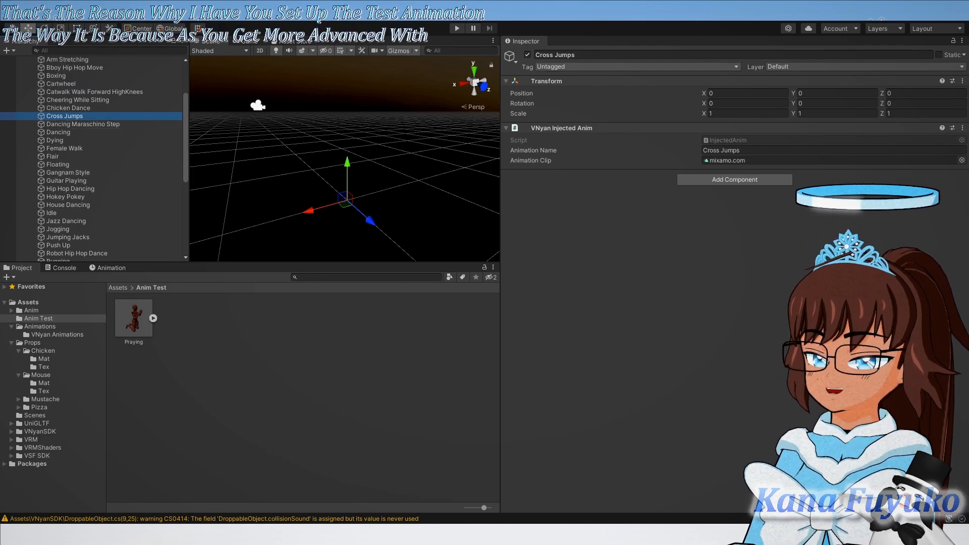
scroll(55, 150, up, 3)
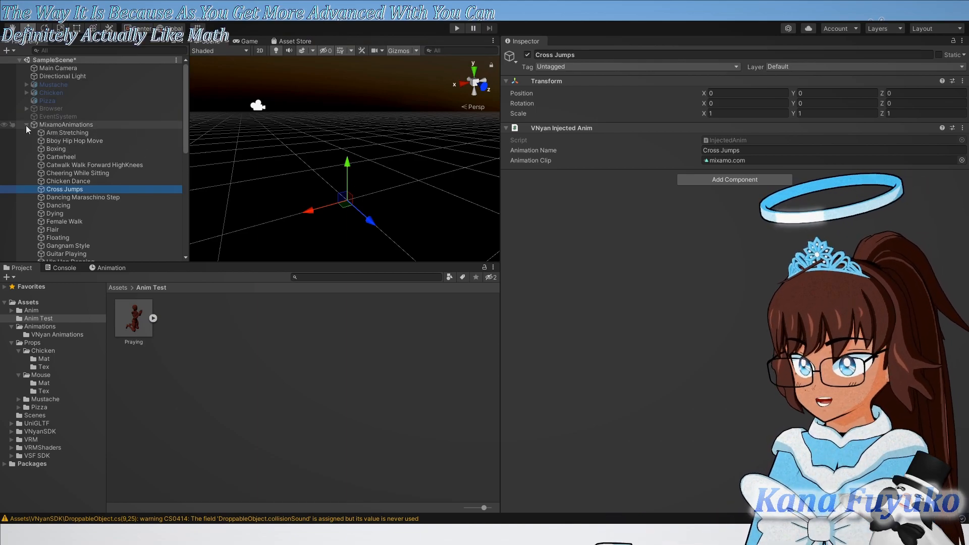
click(86, 157)
scroll(83, 156, down, 7)
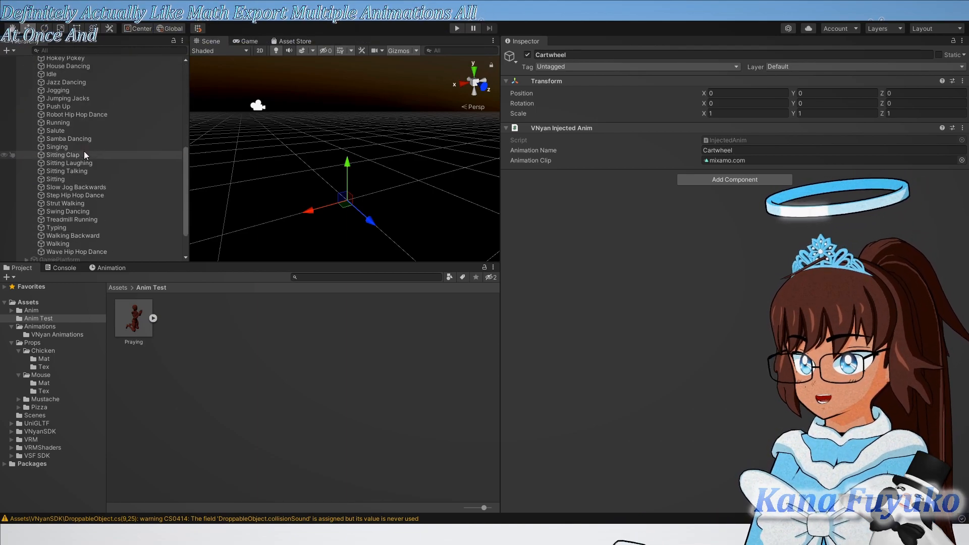
Add a VNyan Injected Anim component to the Pray object, with animation name Pray and the Praying model's mixamo.com clip
scroll(83, 149, up, 7)
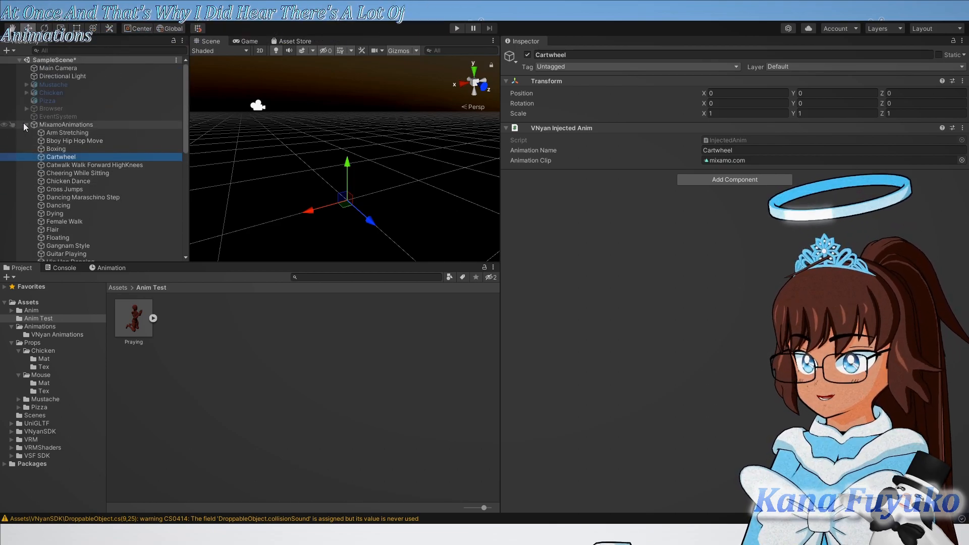
click(26, 126)
click(52, 173)
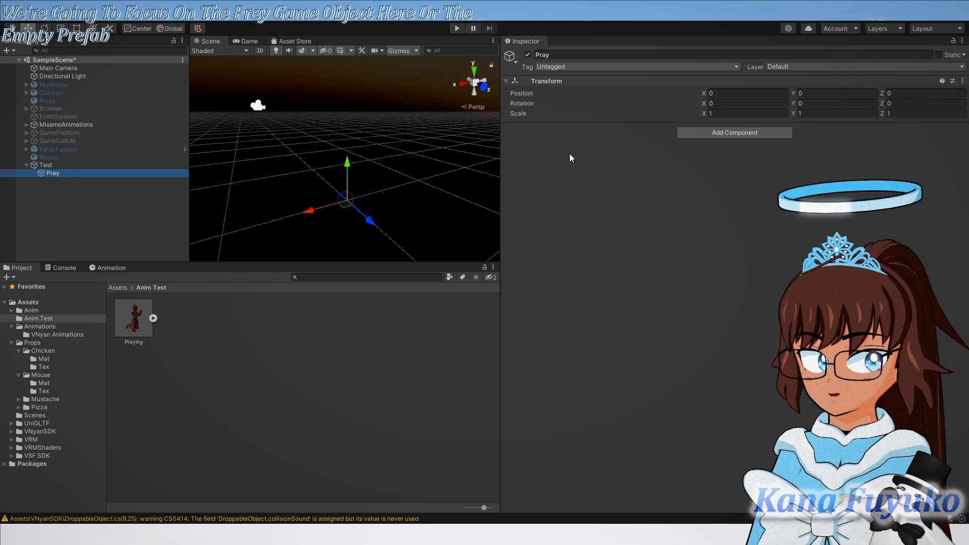
click(704, 133)
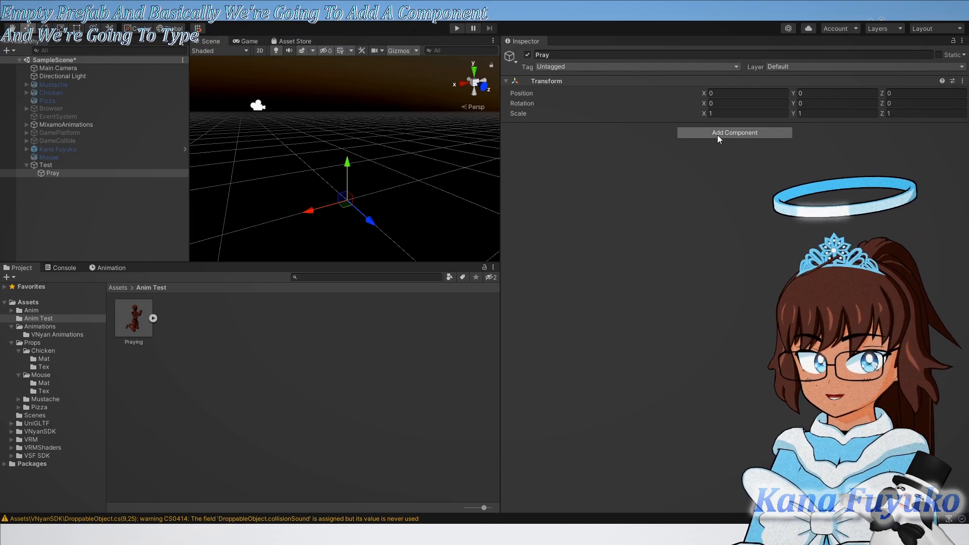
click(700, 167)
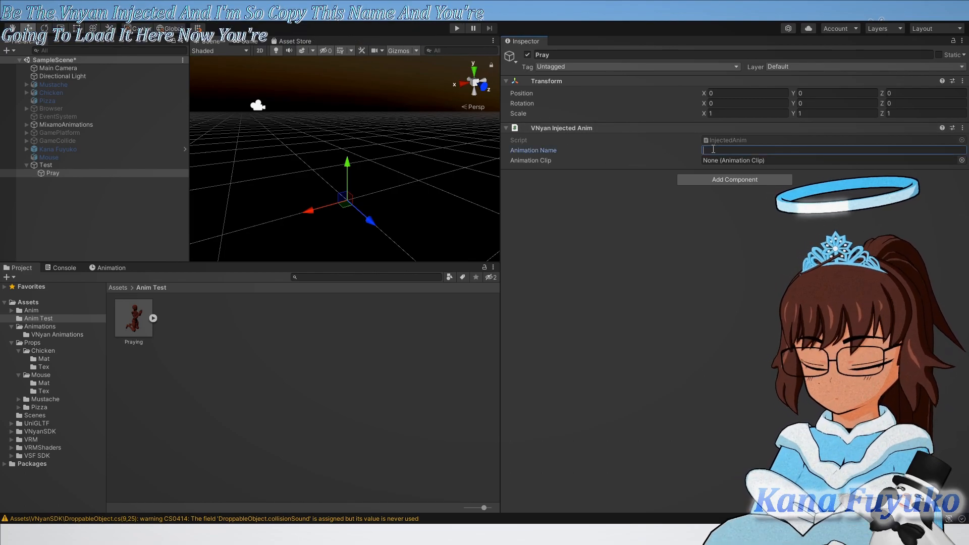
text(Pray)
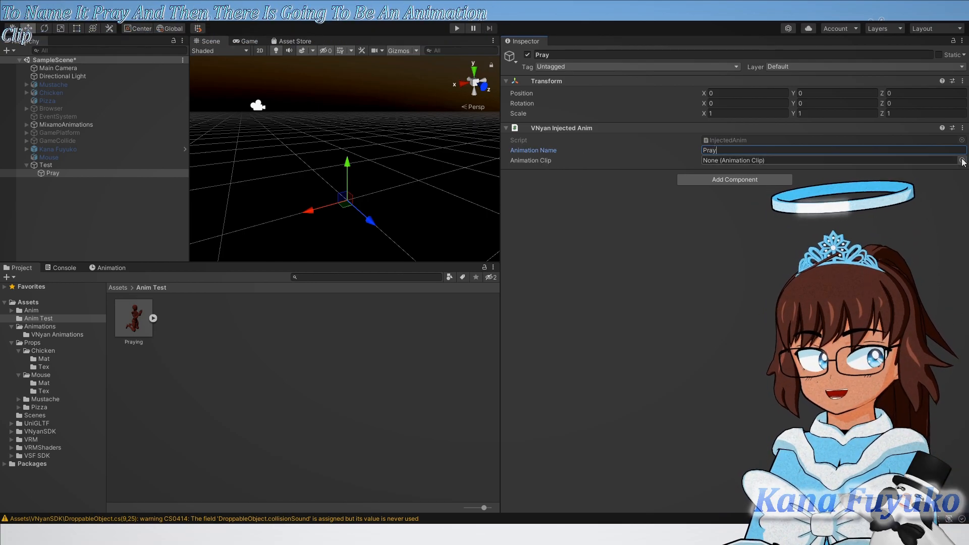
click(153, 319)
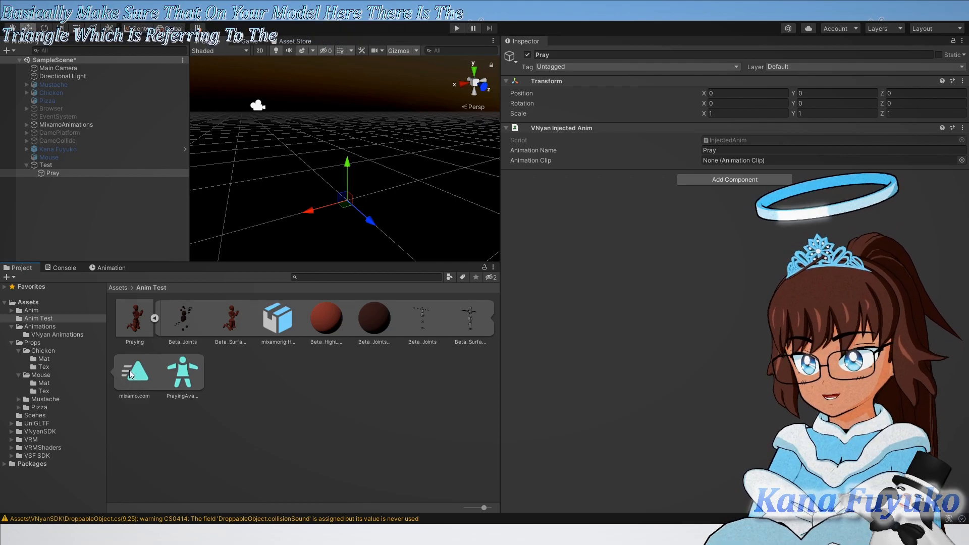
drag(135, 377, 722, 160)
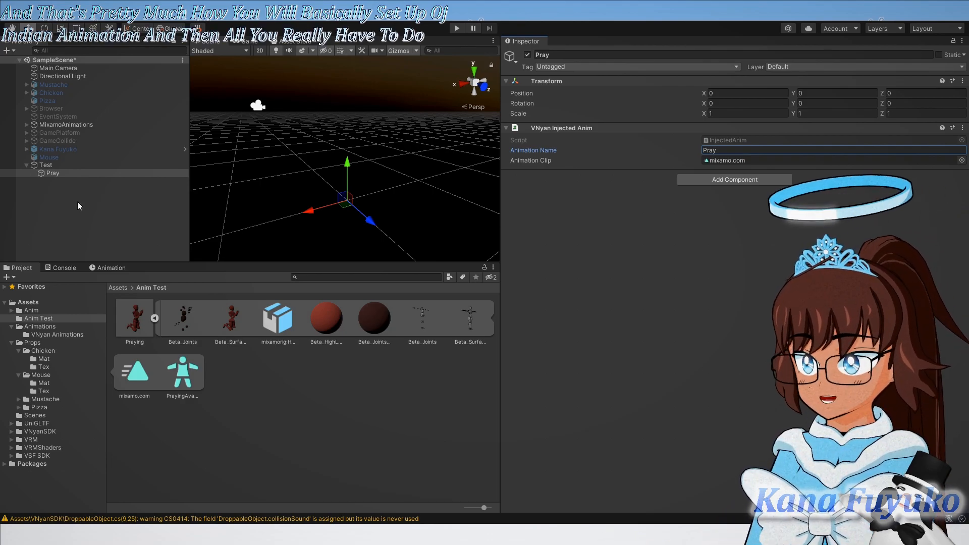
Create two more empty child objects under Test, below Pray
click(49, 165)
click(27, 165)
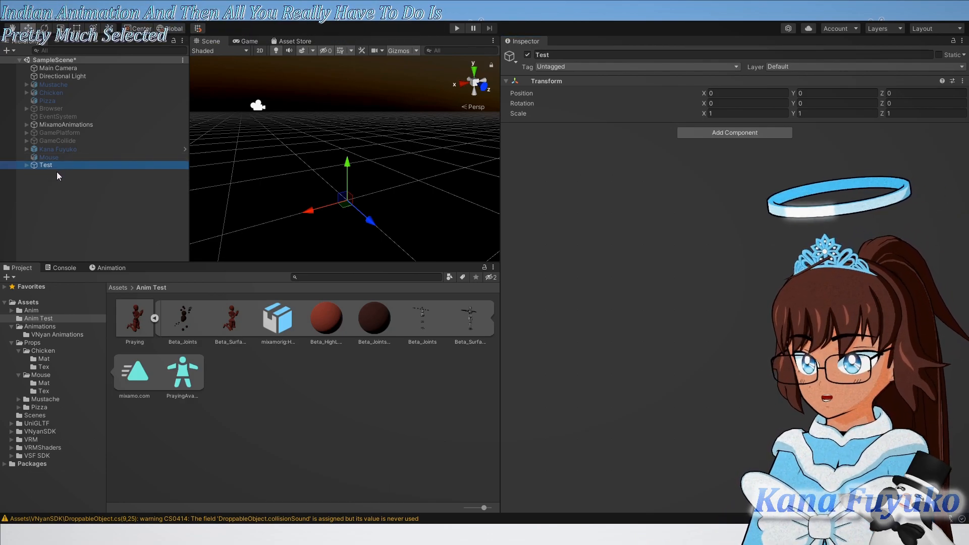
click(25, 165)
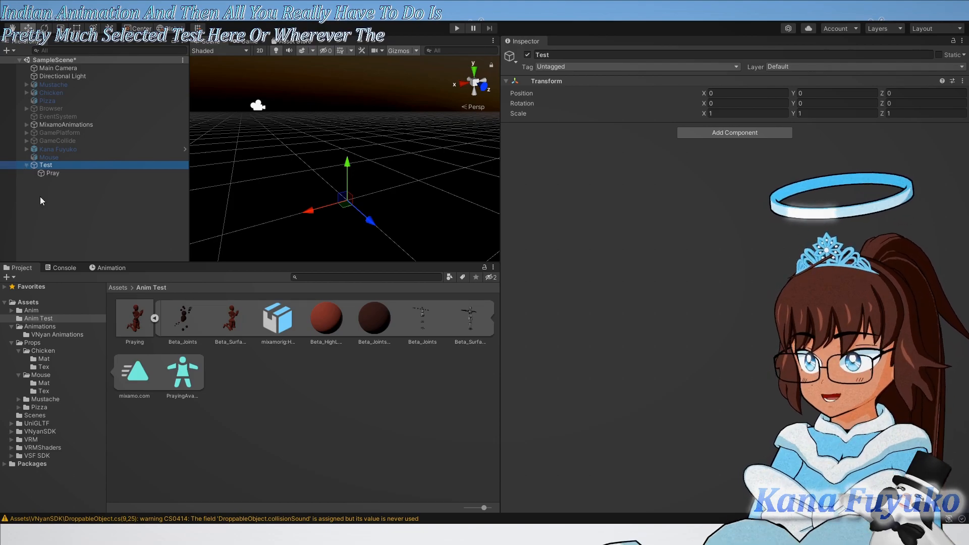
right_click(44, 163)
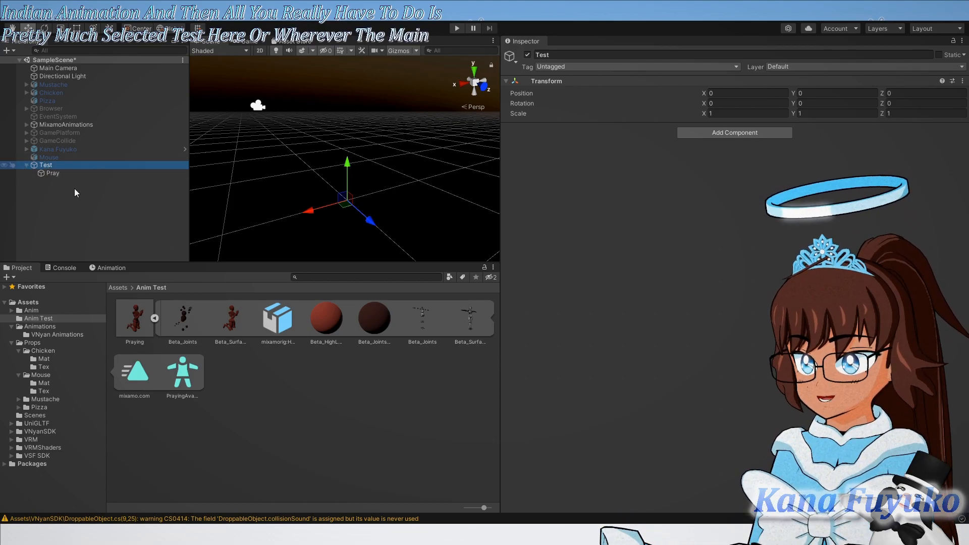
click(93, 273)
click(61, 163)
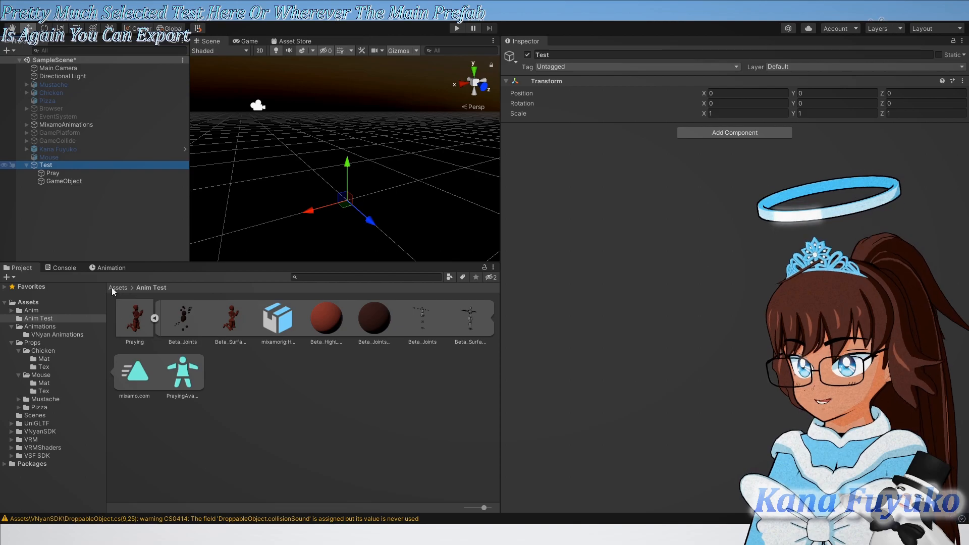
click(118, 280)
Check Pray and the two extra children for the injected animation component, delete both extra objects and select Test
click(66, 173)
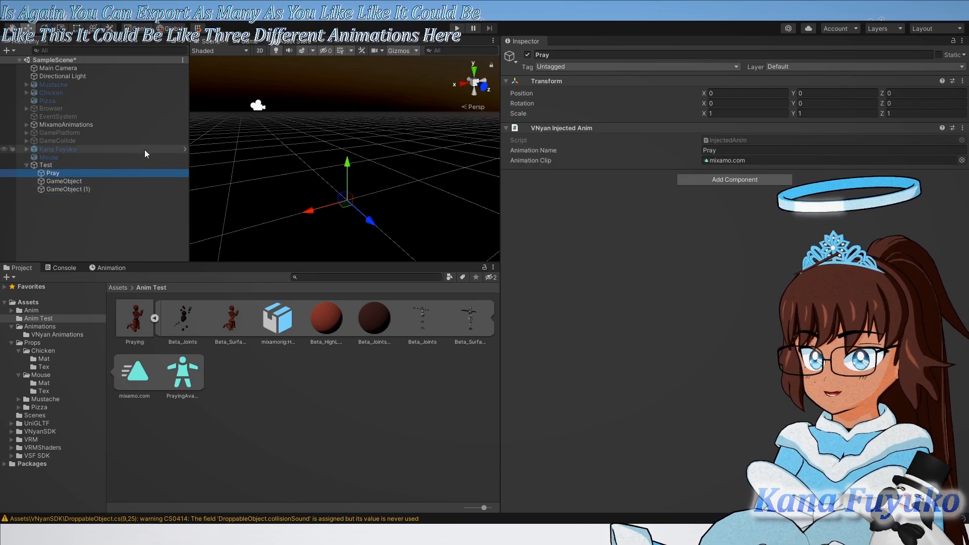
click(76, 181)
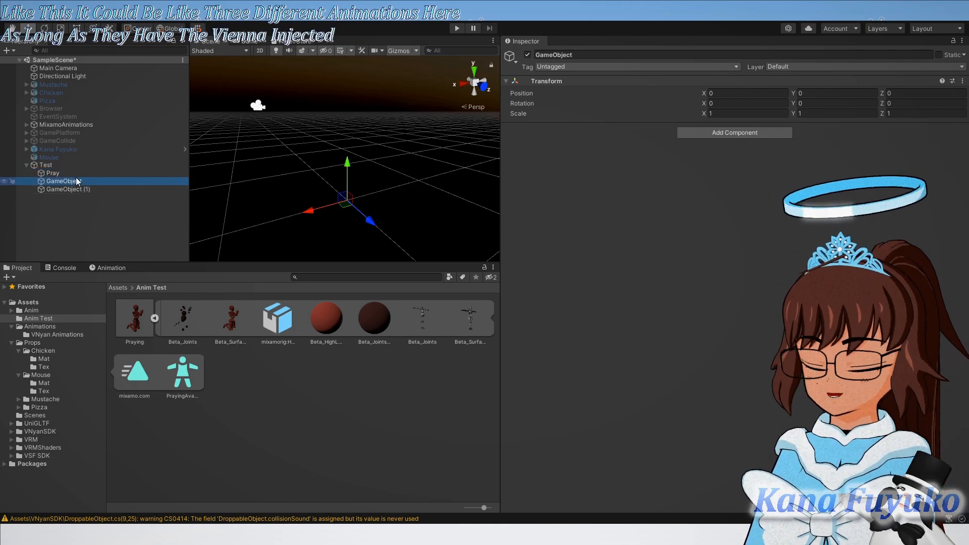
click(74, 188)
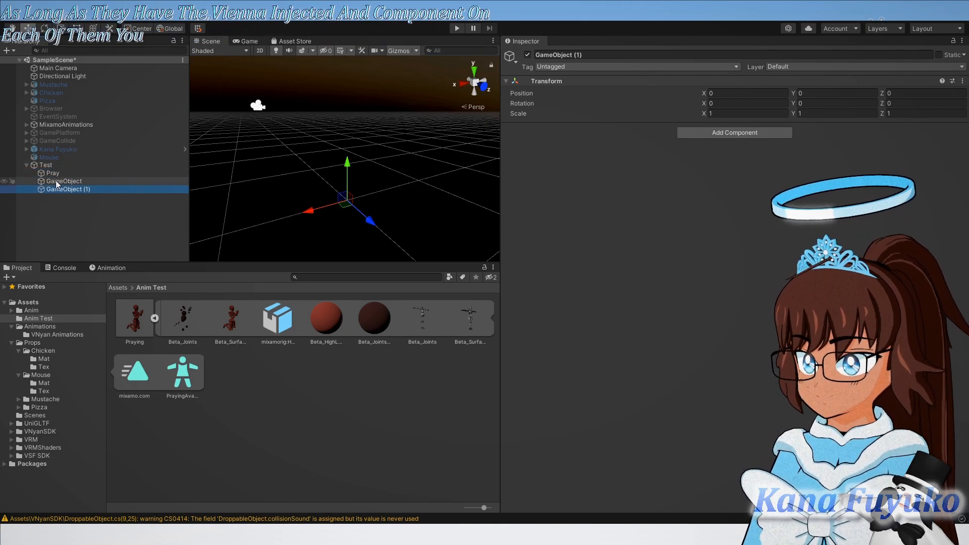
ctrl+click(57, 183)
key(Delete)
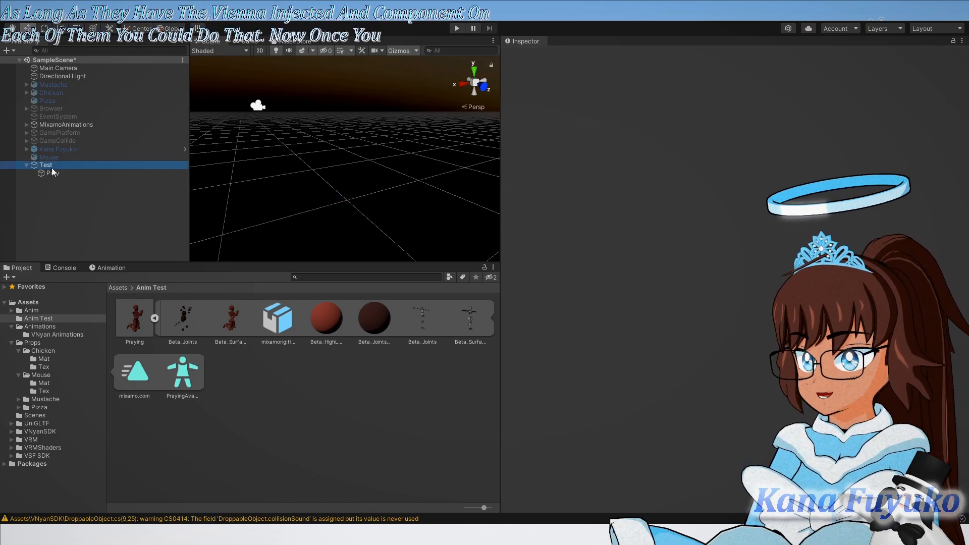
click(52, 167)
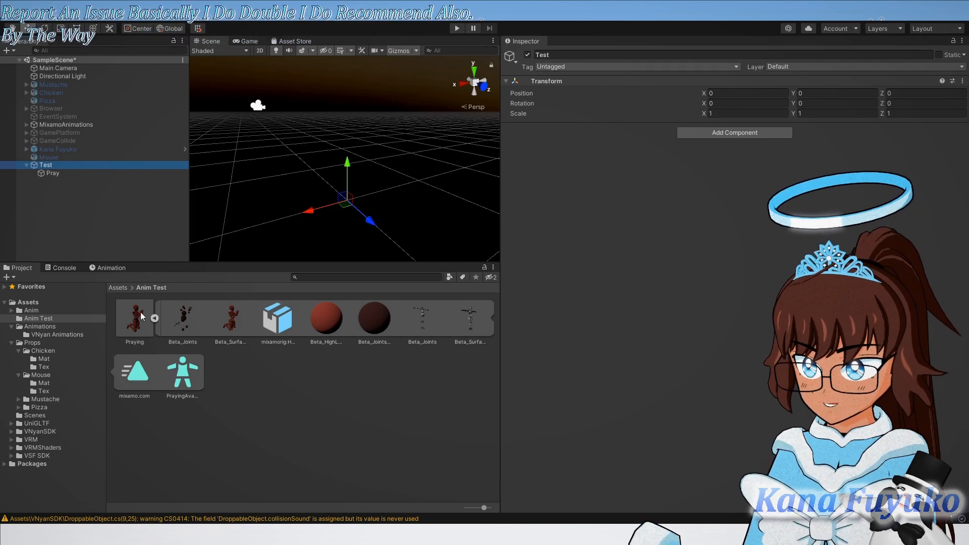
Show the top-level Assets folder and review the SDK and VRM folders in it
click(117, 288)
click(119, 185)
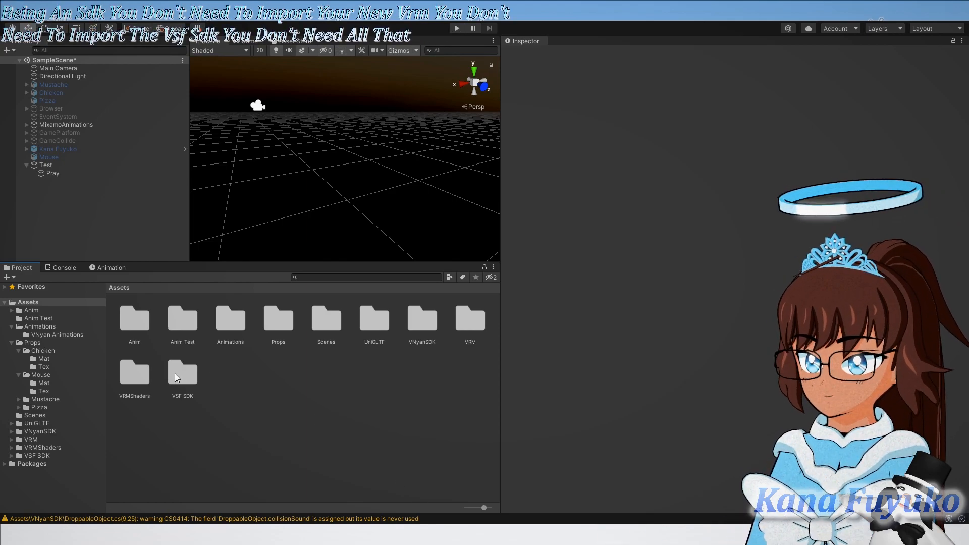
click(135, 376)
click(298, 433)
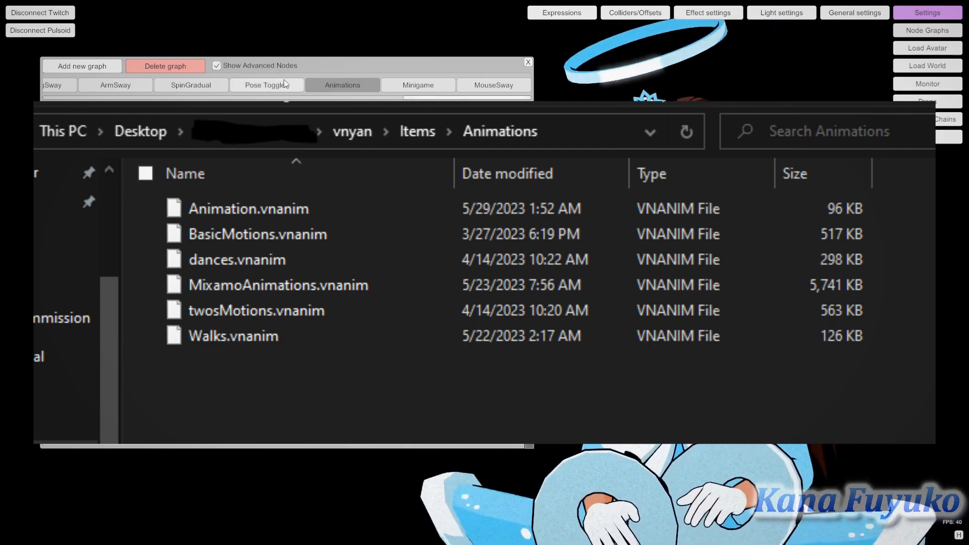
Switch to VNyan, add a new node graph and open it
click(82, 66)
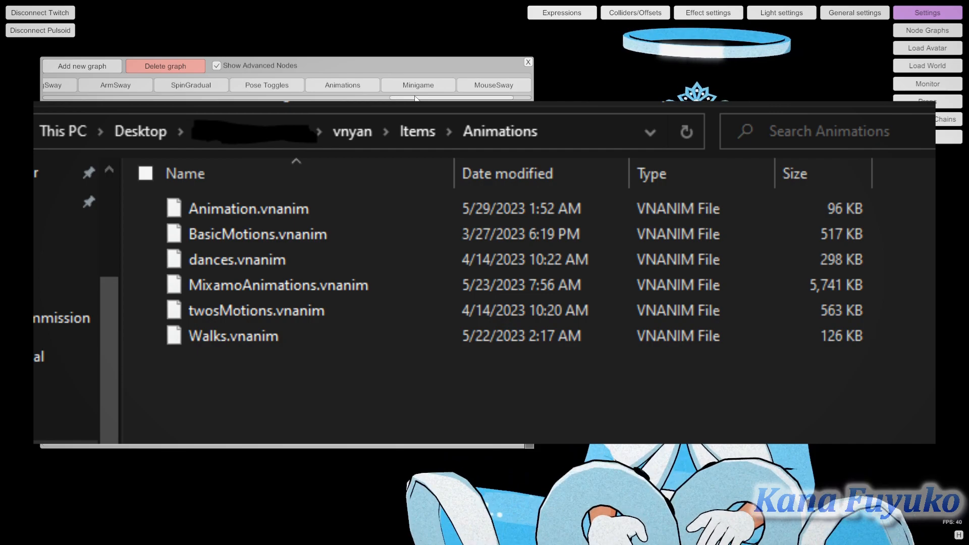
drag(415, 97, 460, 94)
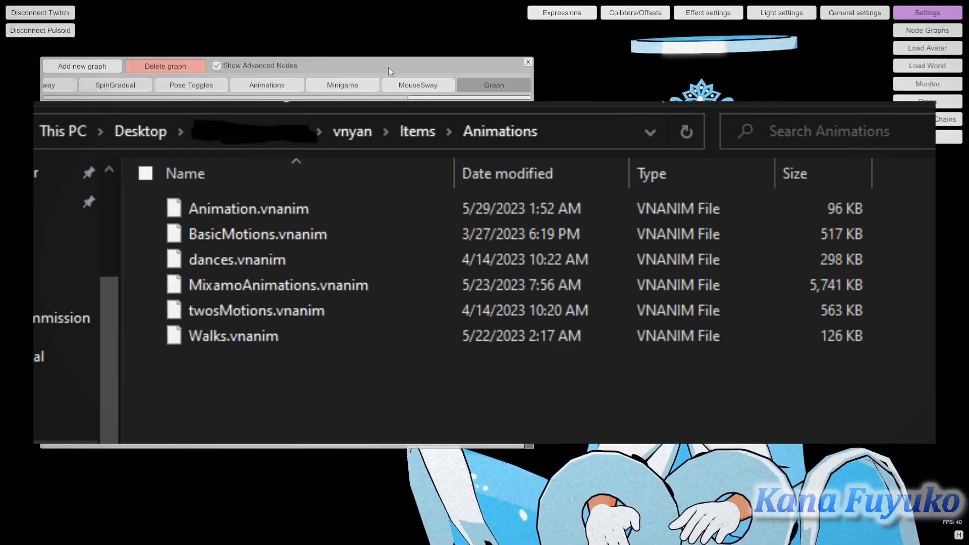
drag(396, 65, 446, 61)
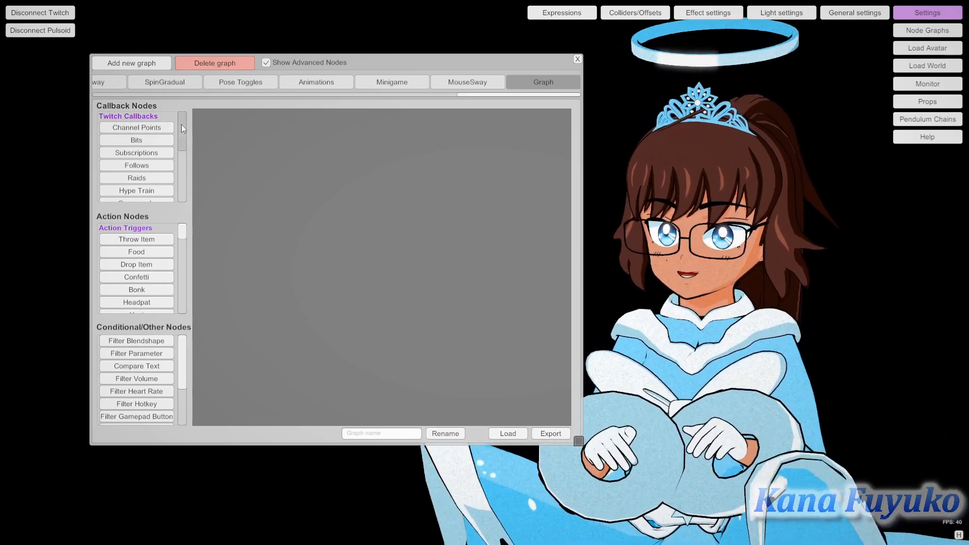
Add two Hotkey callback nodes to the new graph and place them one above the other
drag(181, 125, 180, 159)
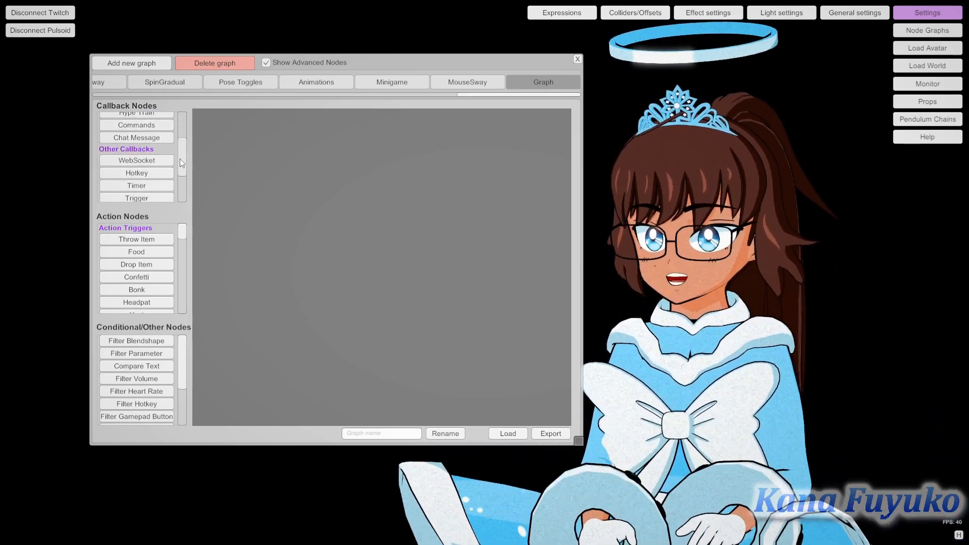
click(160, 173)
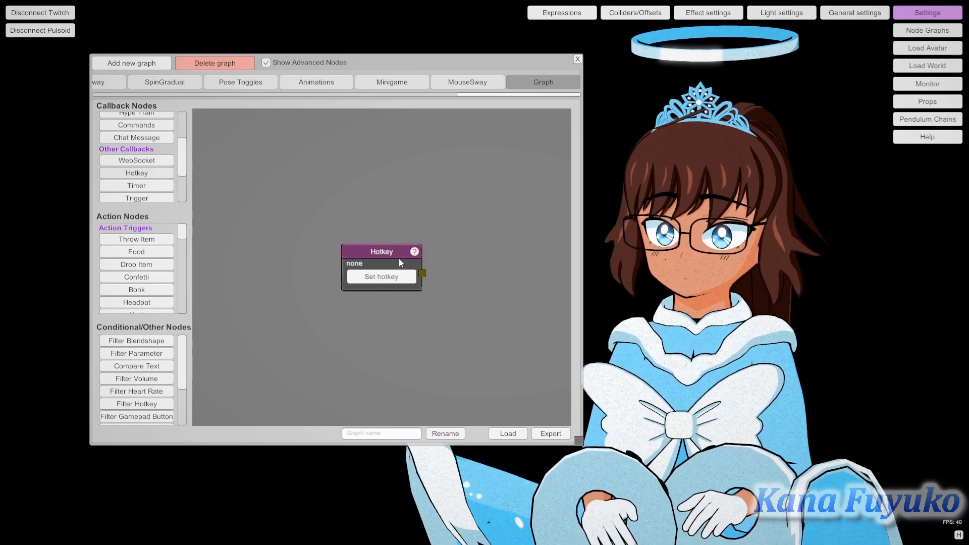
drag(399, 260, 272, 171)
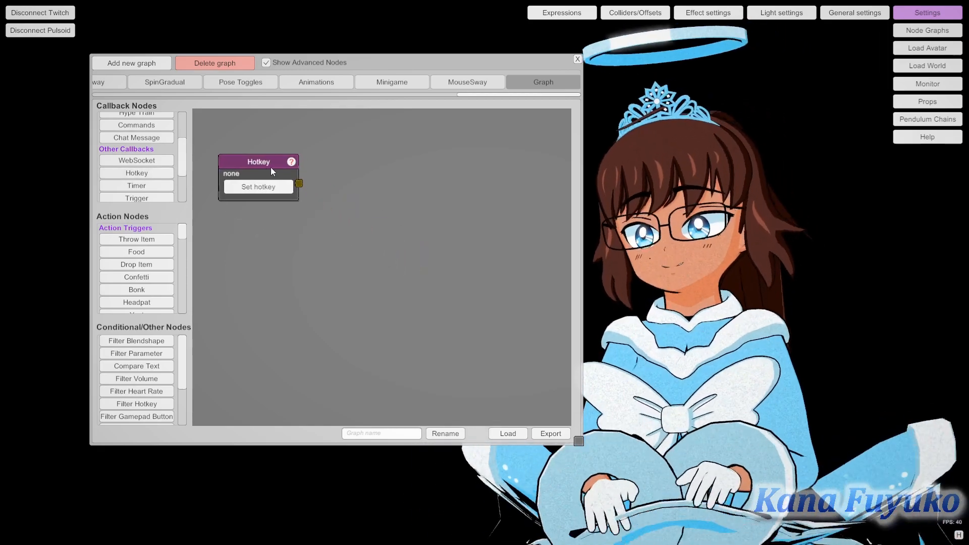
click(140, 177)
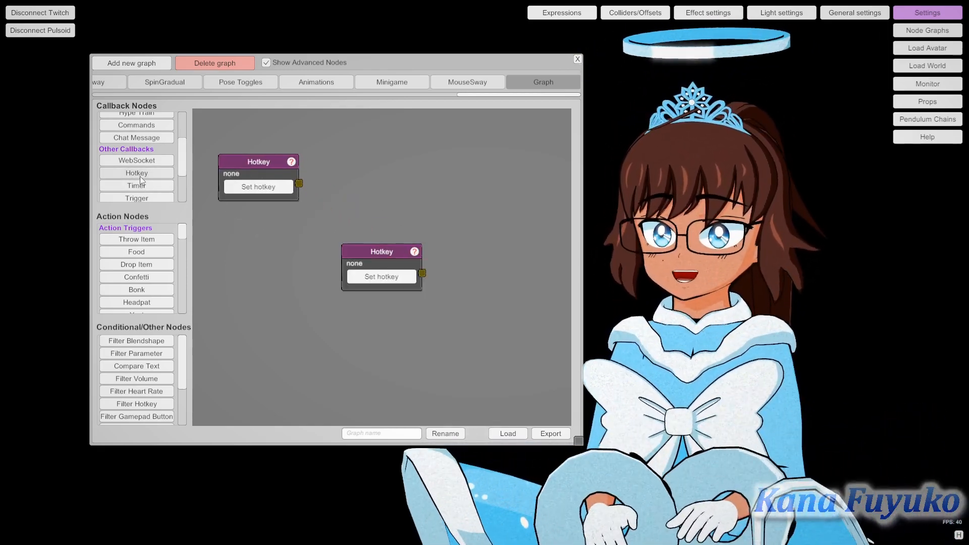
drag(364, 252, 245, 332)
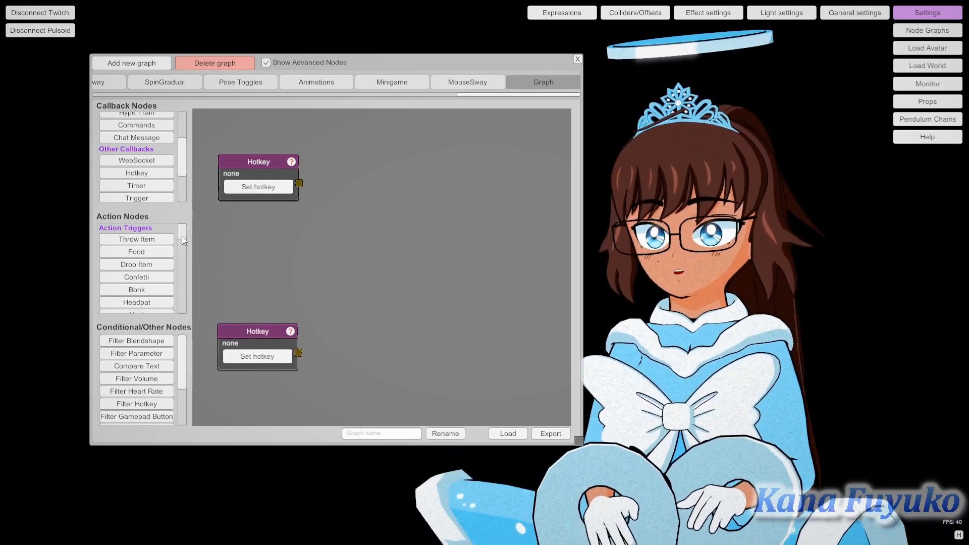
Add a Play Animation node for Pray (Animation) beside the upper Hotkey node and a Stop Animation node beside the lower one
drag(182, 236, 181, 245)
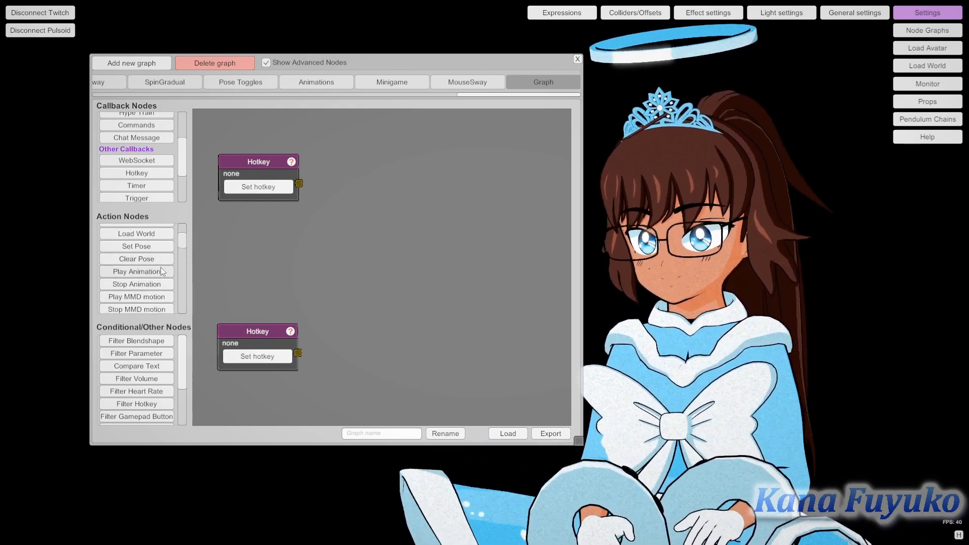
click(142, 274)
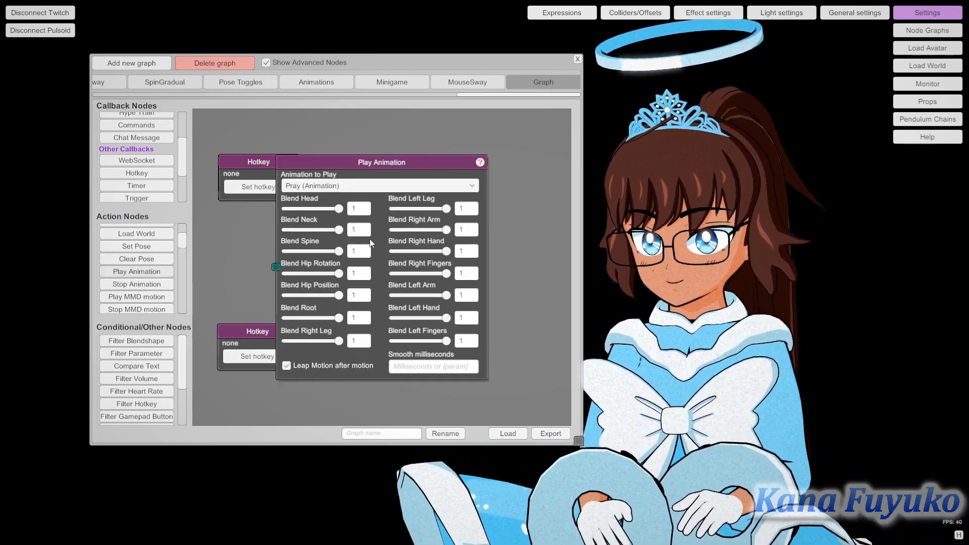
drag(409, 167, 517, 112)
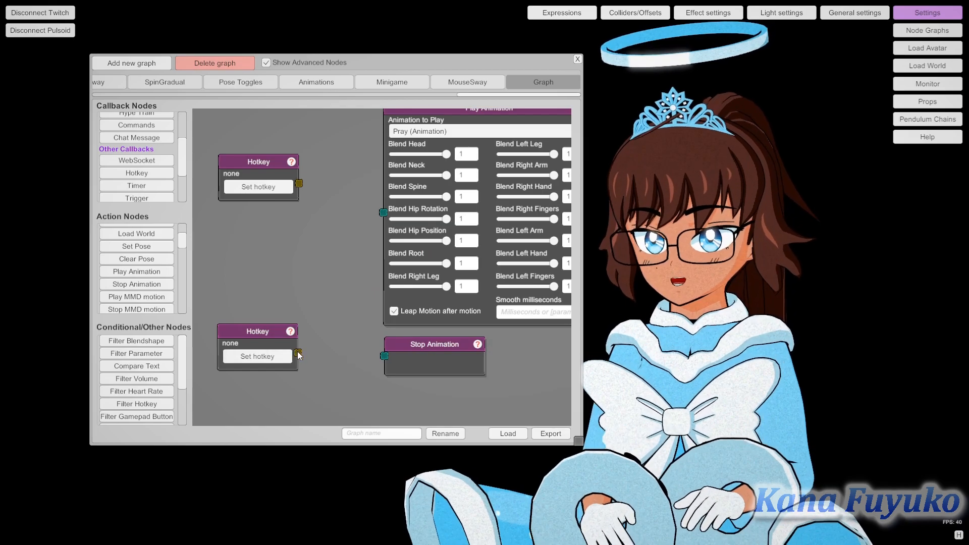
Connect the lower Hotkey node to Stop Animation and the upper Hotkey node to Play Animation
drag(392, 361, 386, 358)
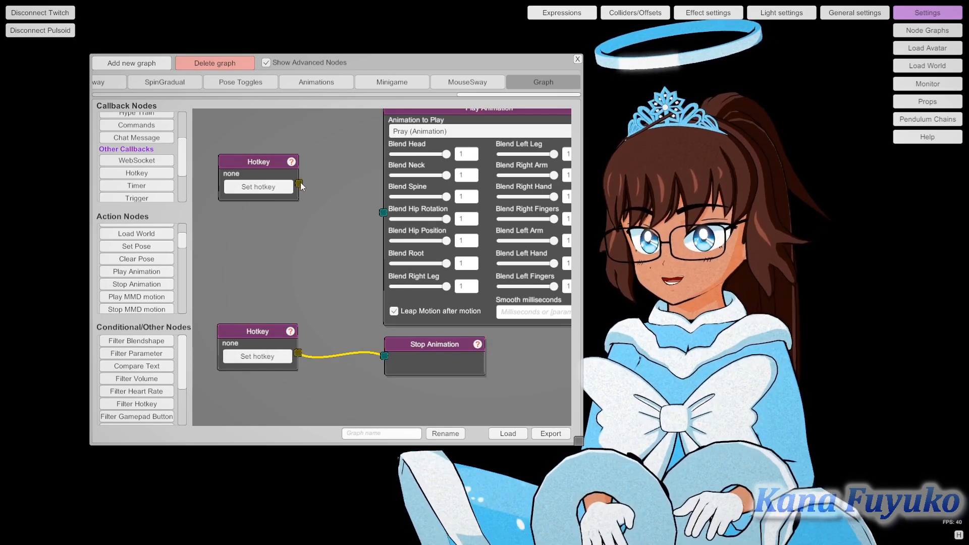
drag(390, 231, 383, 209)
drag(323, 266, 309, 289)
Assign hotkey 1 to the node that plays the animation and hotkey 2 to the node that stops it
drag(581, 444, 640, 472)
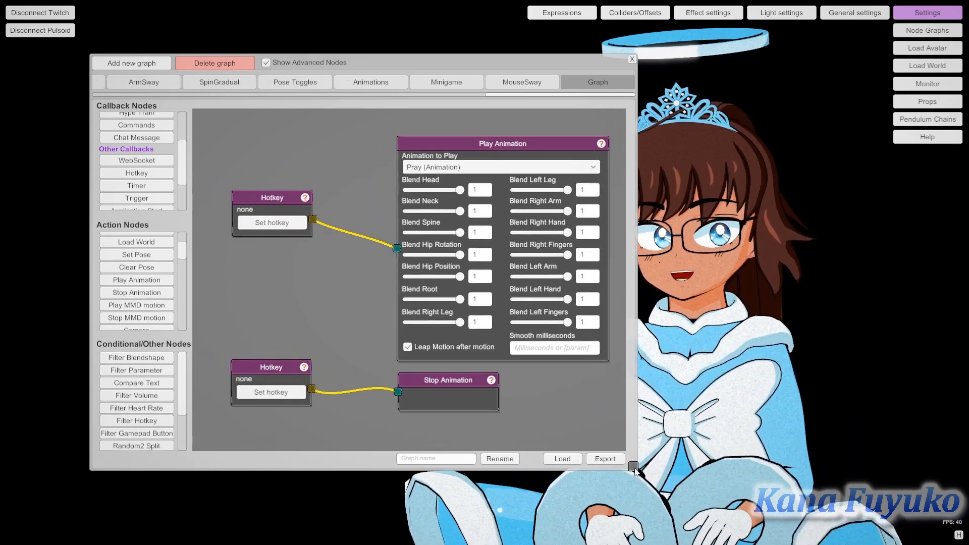
drag(476, 64, 399, 58)
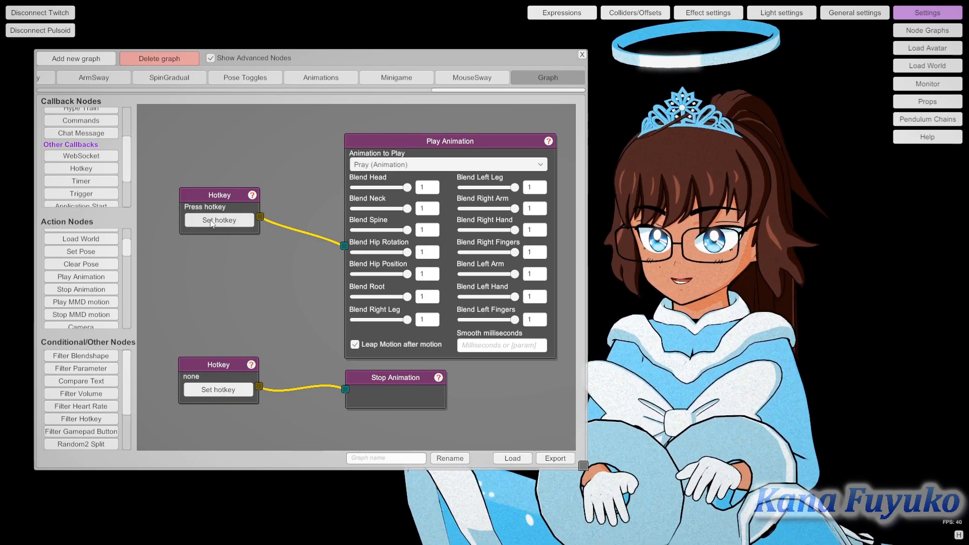
key(2)
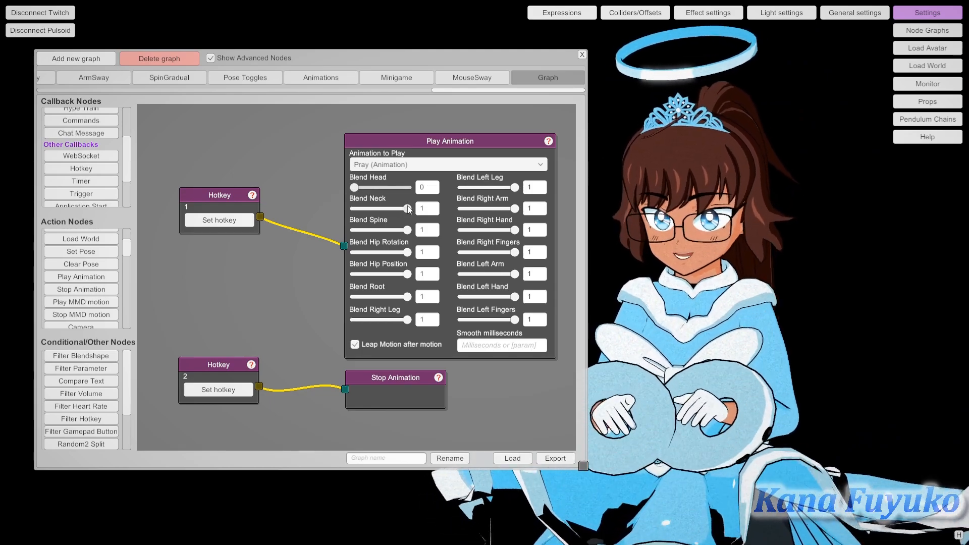
Set the Play Animation node's blend values to 0 for head, 0.18 for neck and 0.43 for spine
drag(408, 228, 284, 224)
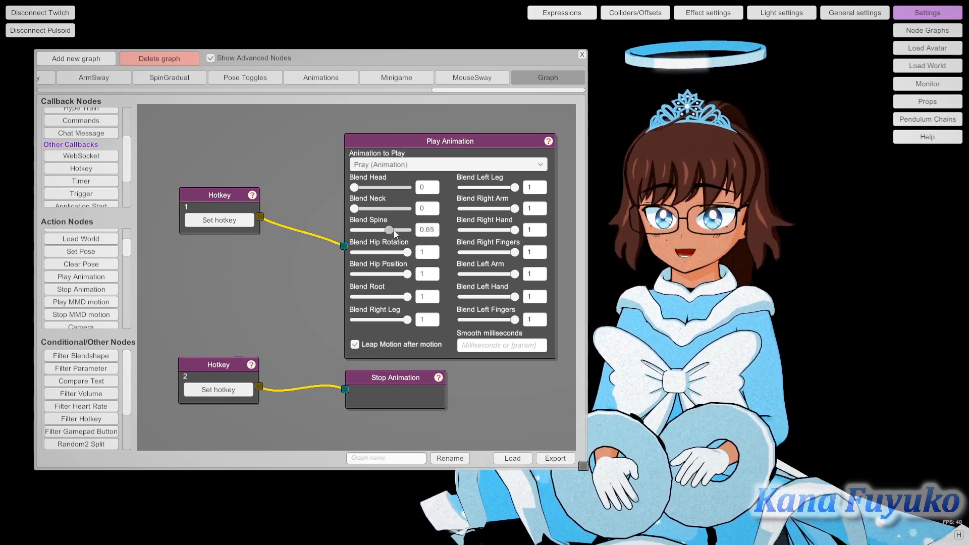
drag(394, 230, 382, 228)
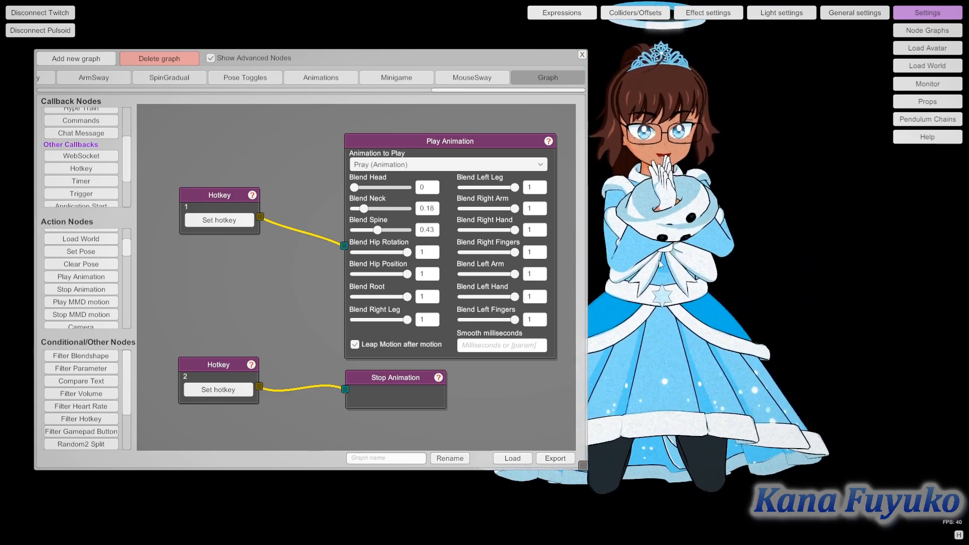
Set the Play Animation node's blend values to 0.90 for the right arm and 0.94 for the left arm
click(494, 208)
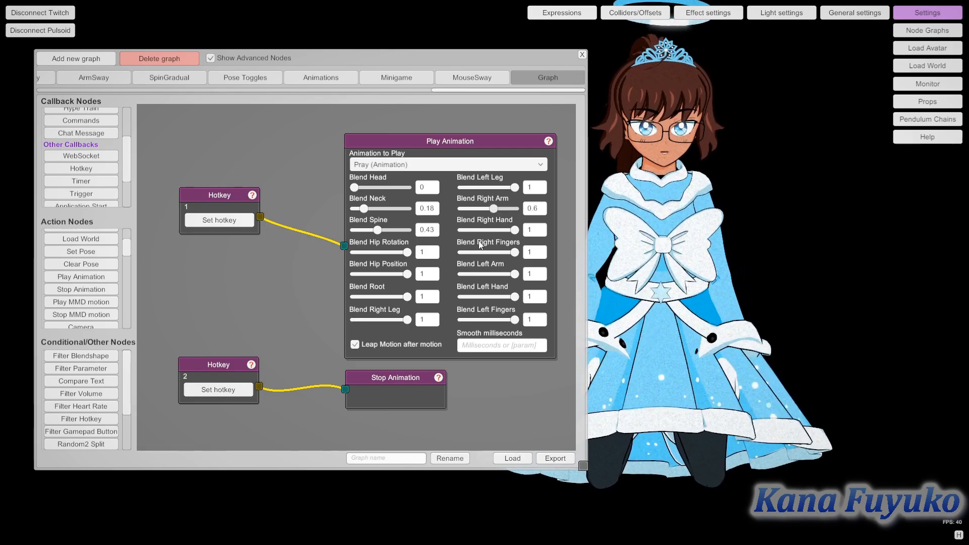
click(499, 274)
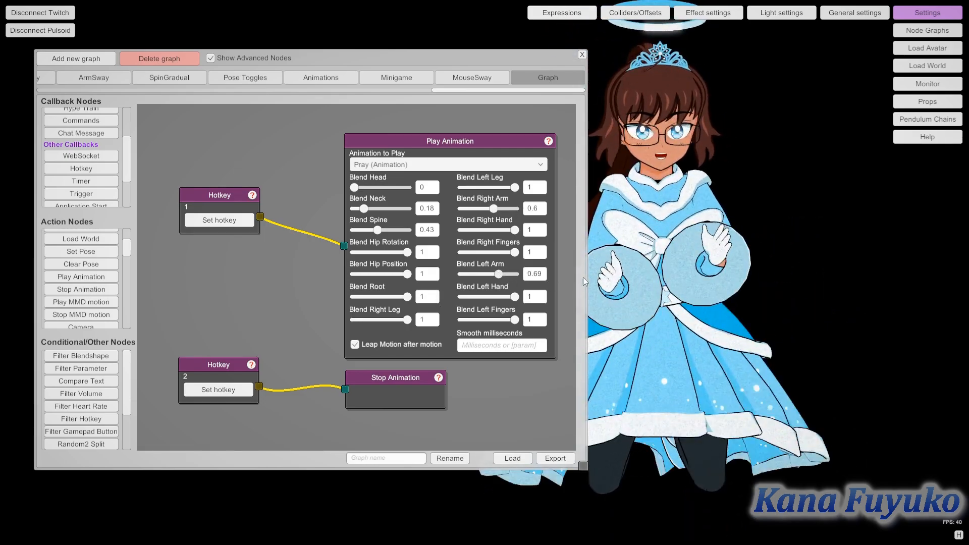
click(512, 274)
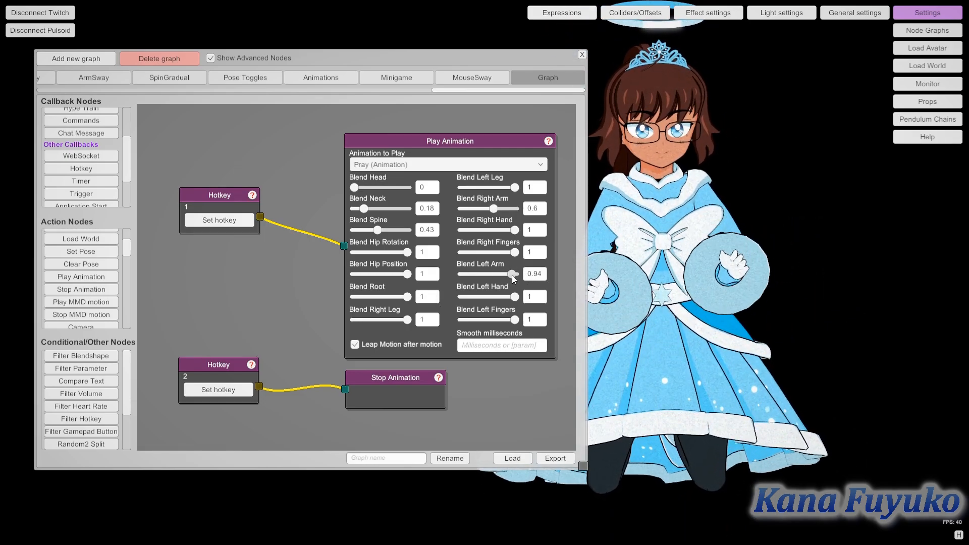
drag(501, 210, 511, 208)
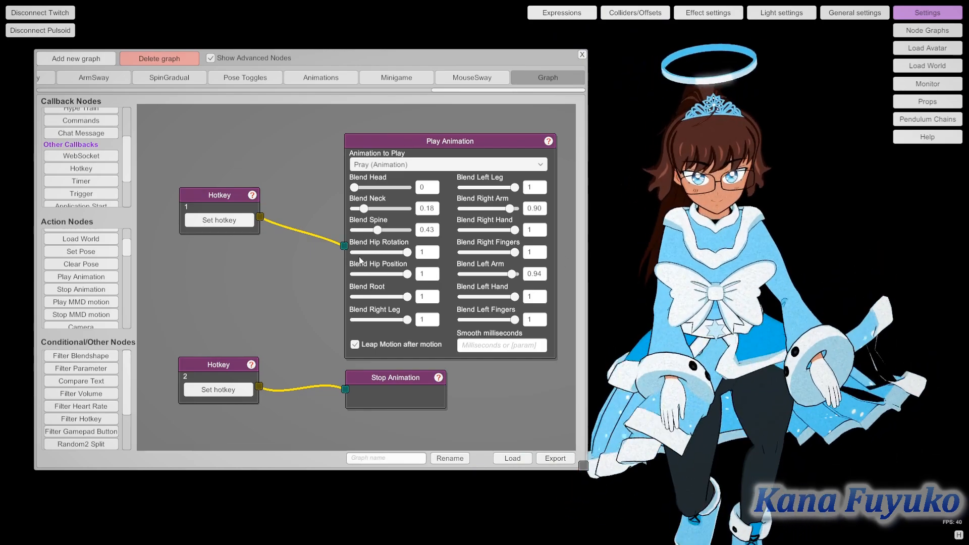
Set the Play Animation node's smoothing to 100 milliseconds
click(470, 346)
text(100)
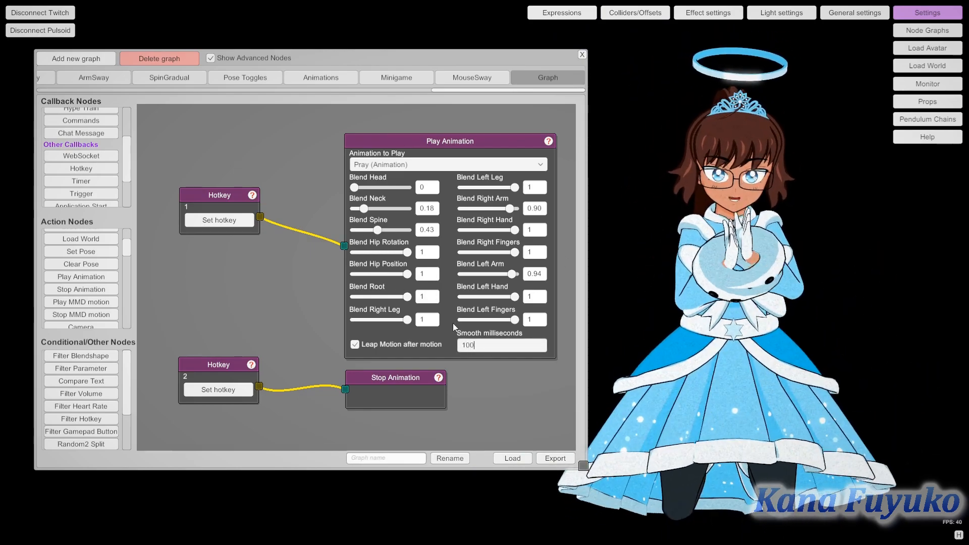
click(689, 332)
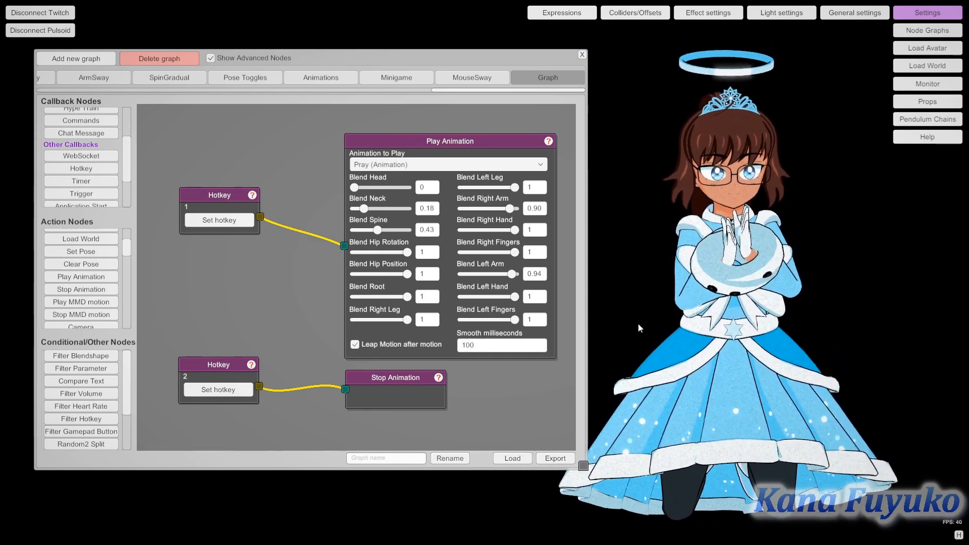
Test starting and stopping the smoothed Pray animation on the avatar with hotkeys 1 and 2
key(1)
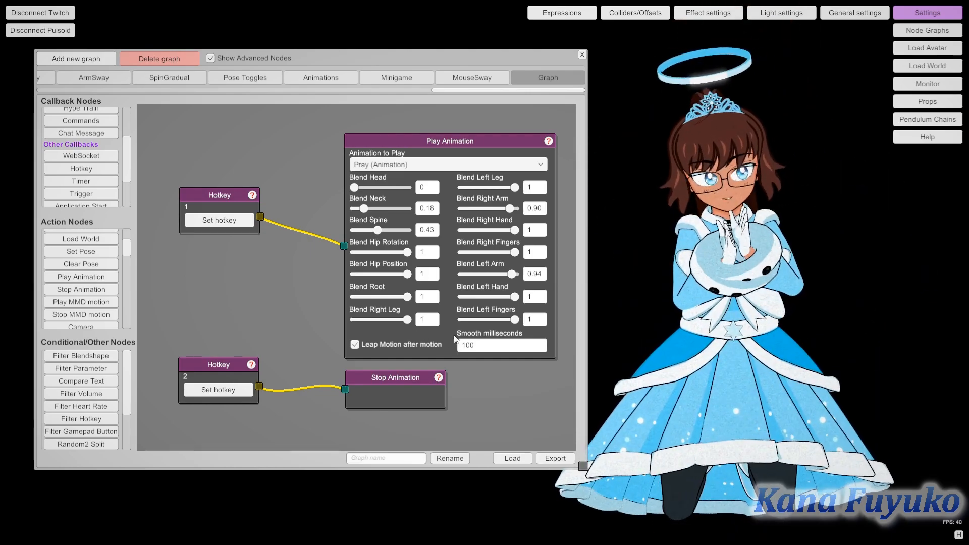
key(2)
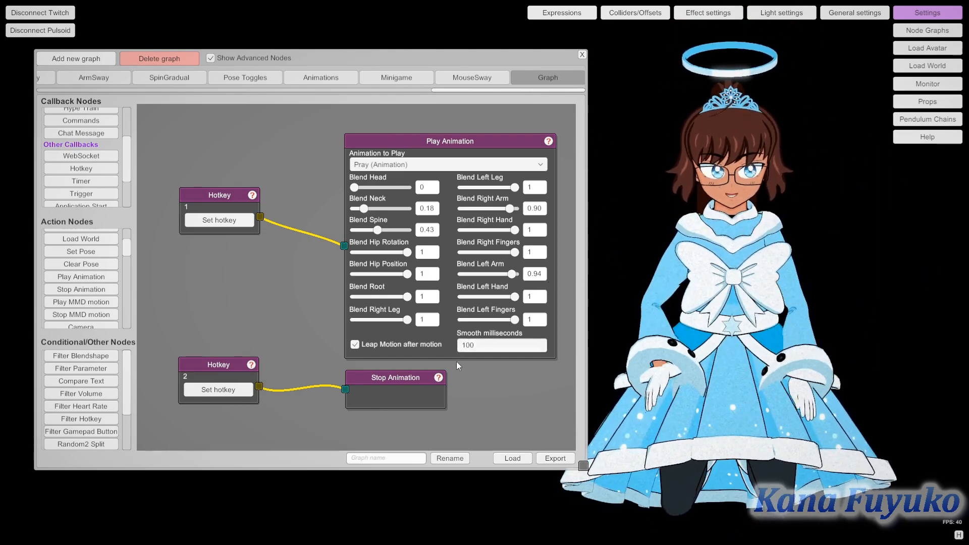
drag(473, 363, 414, 331)
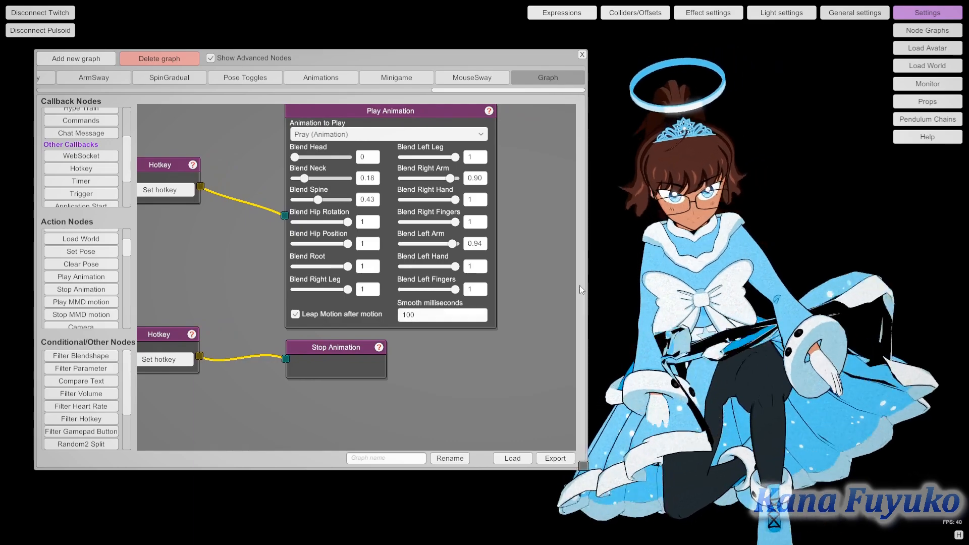
key(1)
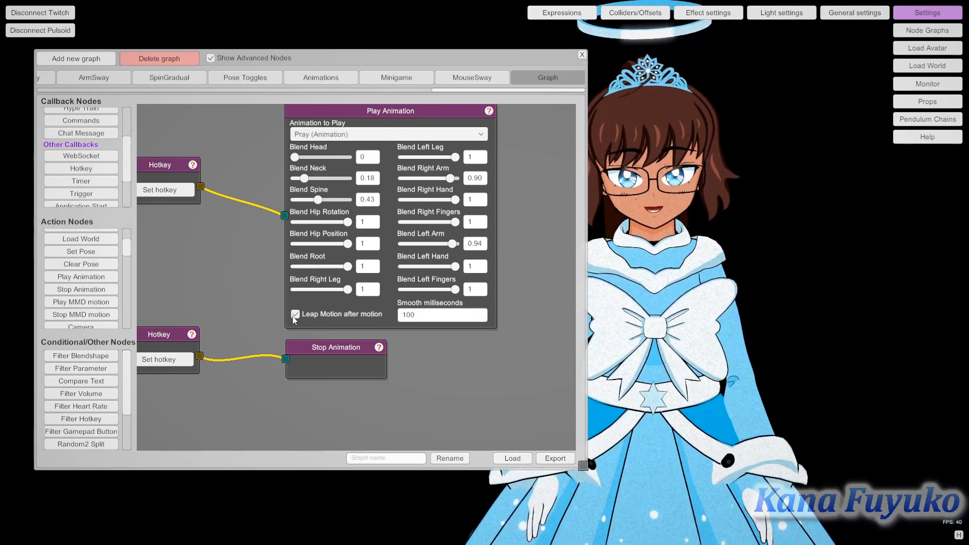
Turn off Leap Motion after motion on the Play Animation node and browse the list of available animations
click(294, 315)
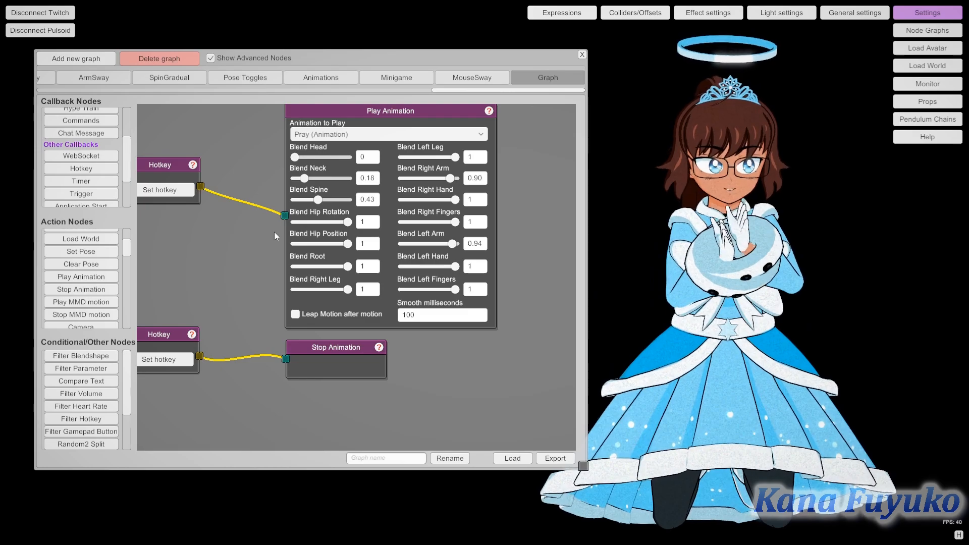
drag(245, 276, 305, 311)
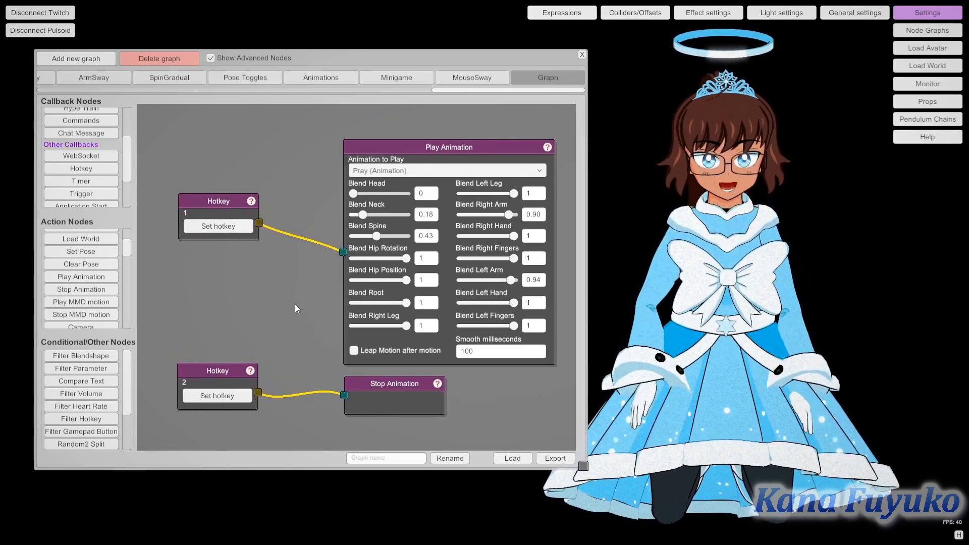
click(525, 171)
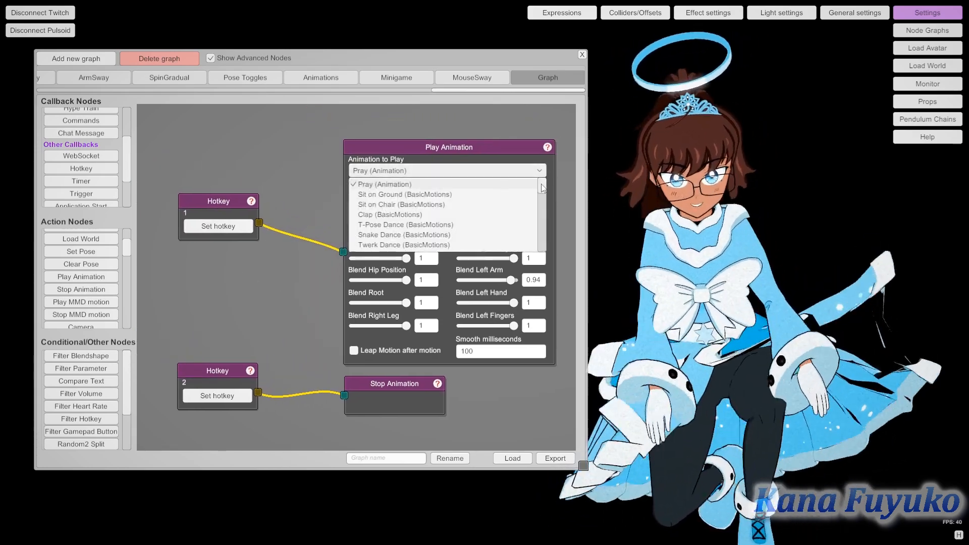
drag(542, 186, 542, 210)
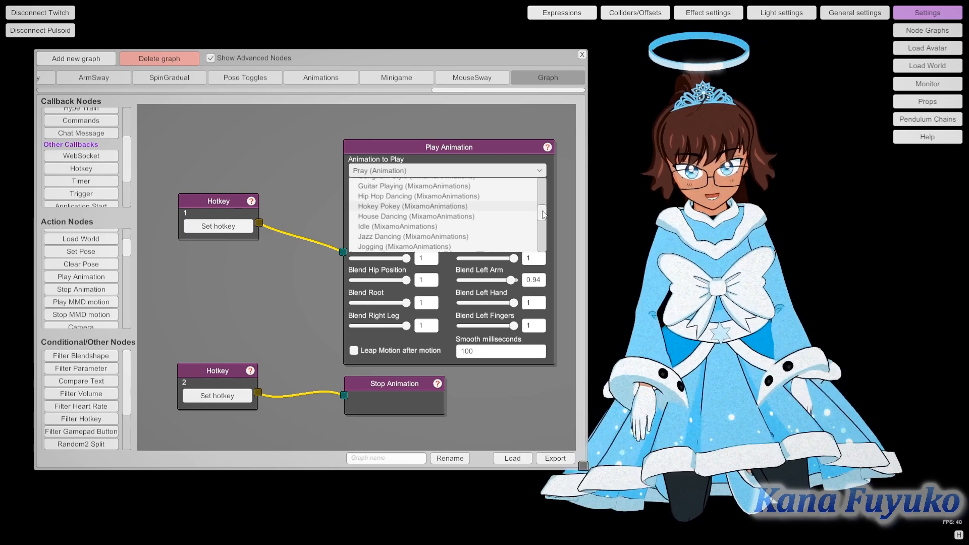
drag(546, 212, 553, 186)
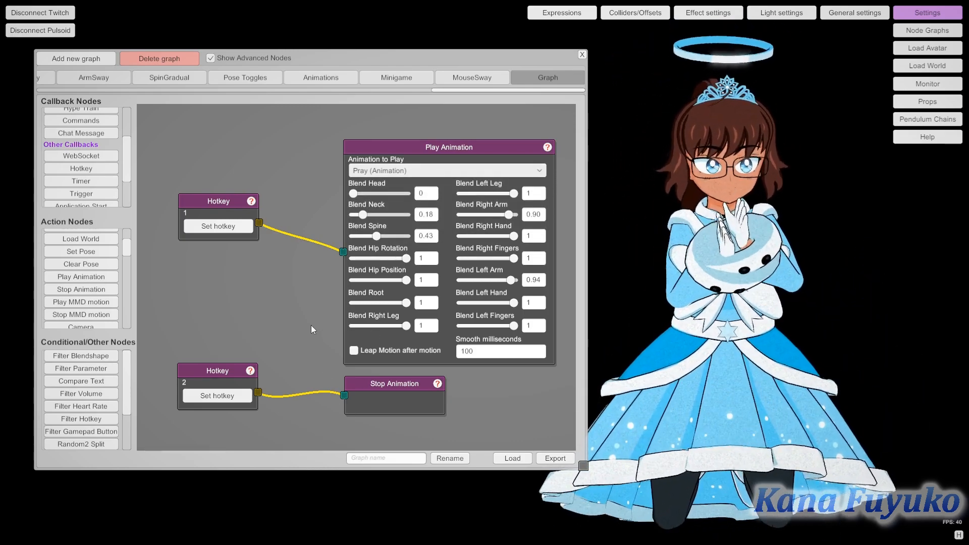
Duplicate the Play Animation node and its Hotkey node above the originals, and assign hotkey 3 to the copy
scroll(312, 300, down, 10)
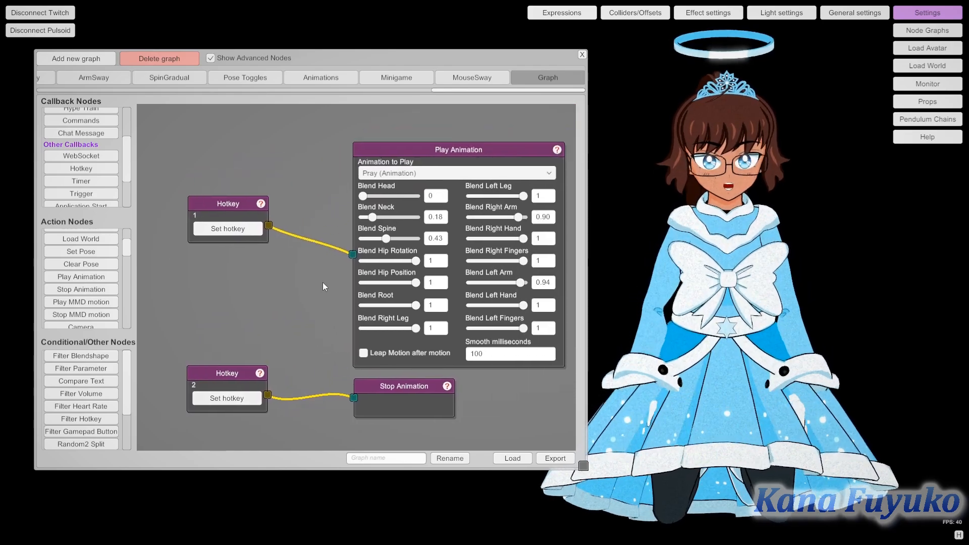
scroll(364, 255, up, 4)
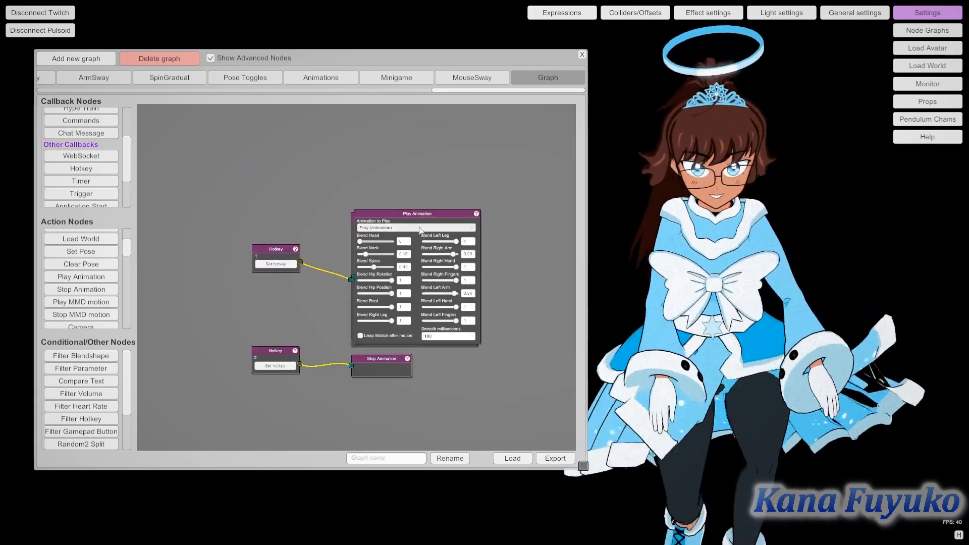
drag(418, 218, 417, 83)
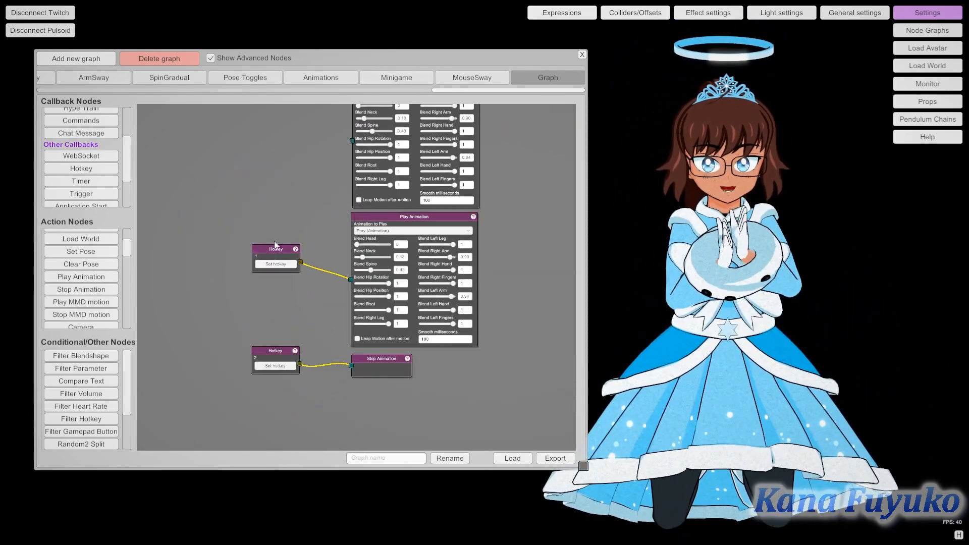
click(292, 275)
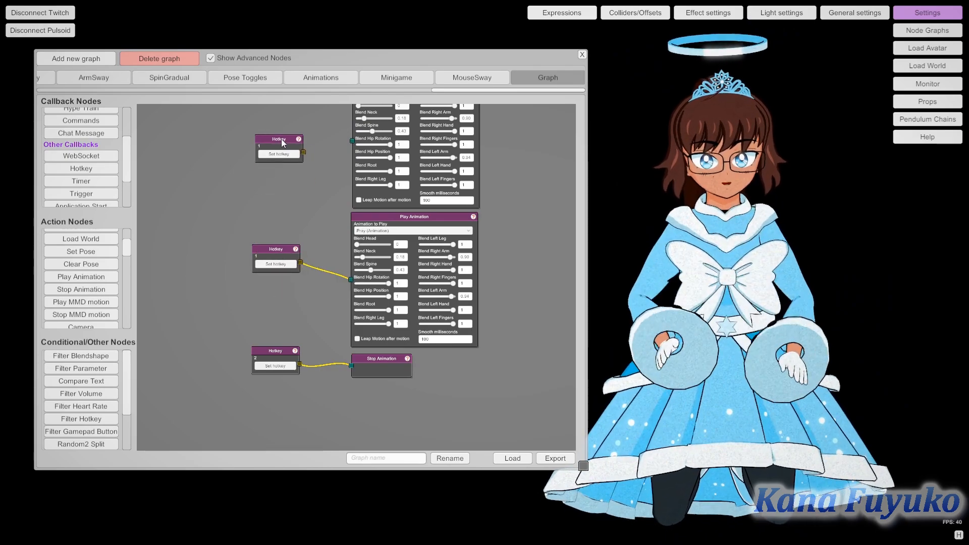
scroll(312, 148, up, 3)
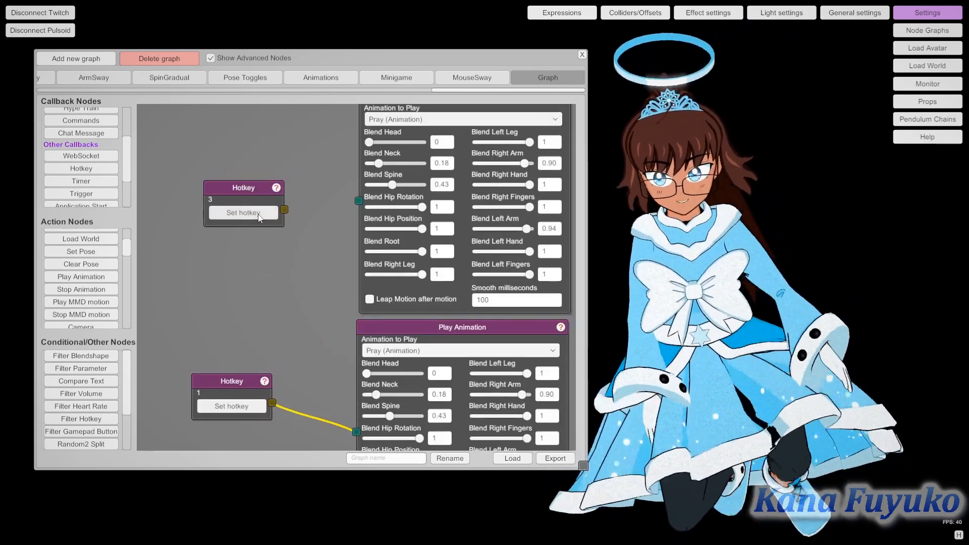
Connect the hotkey 3 node to the duplicated Play Animation node and choose Sit on Chair (BasicMotions) as its animation
drag(284, 210, 358, 200)
click(403, 119)
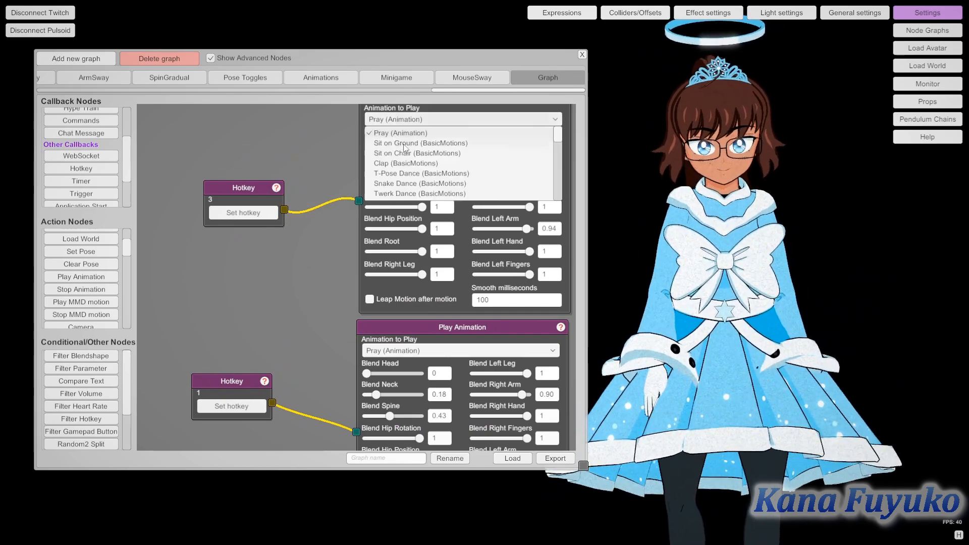
click(432, 153)
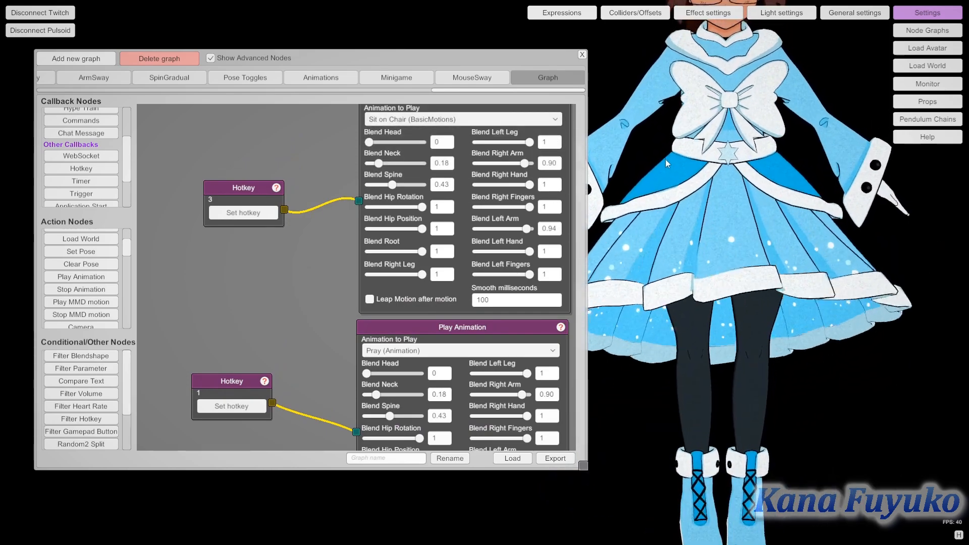
Test switching between the Sit on Chair and Pray animations with hotkeys 3 and 1, and close the node graph window
key(3)
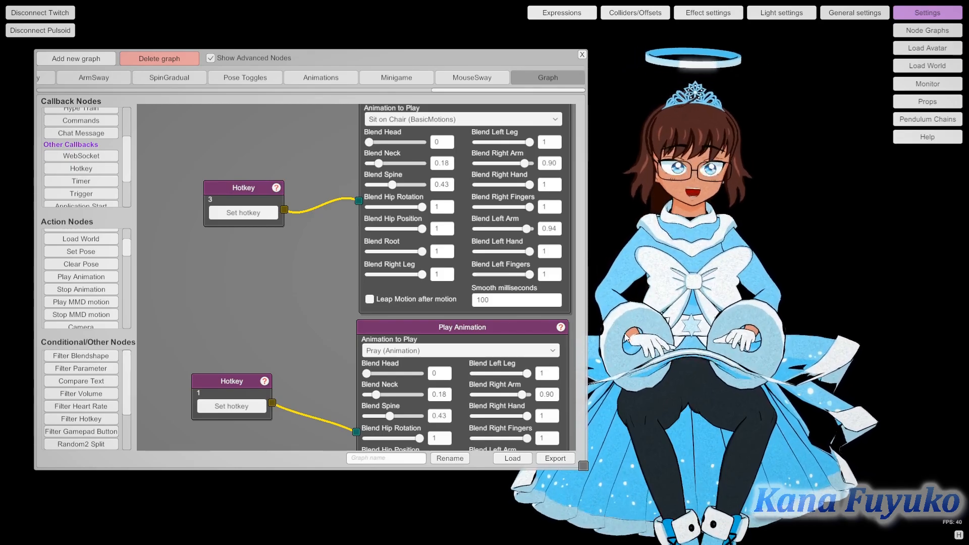
key(1)
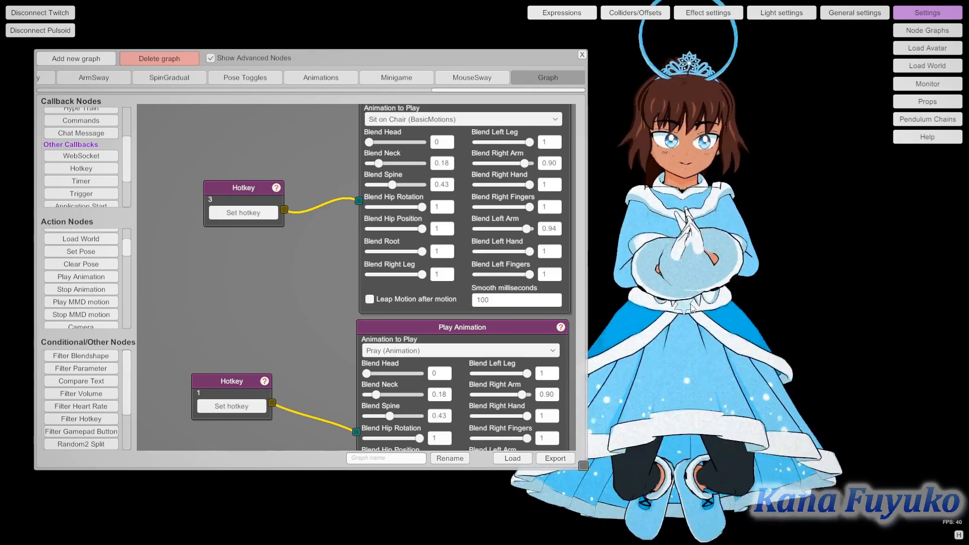
key(3)
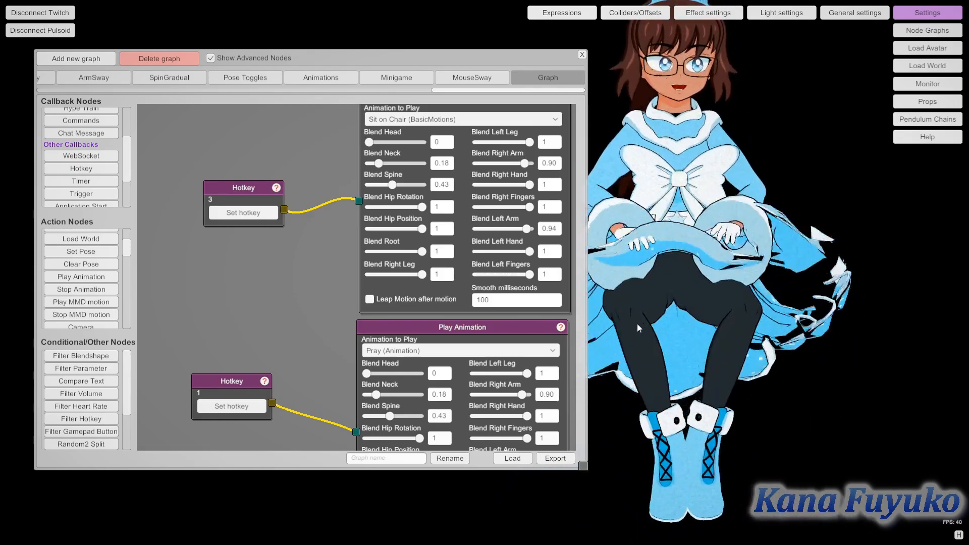
key(1)
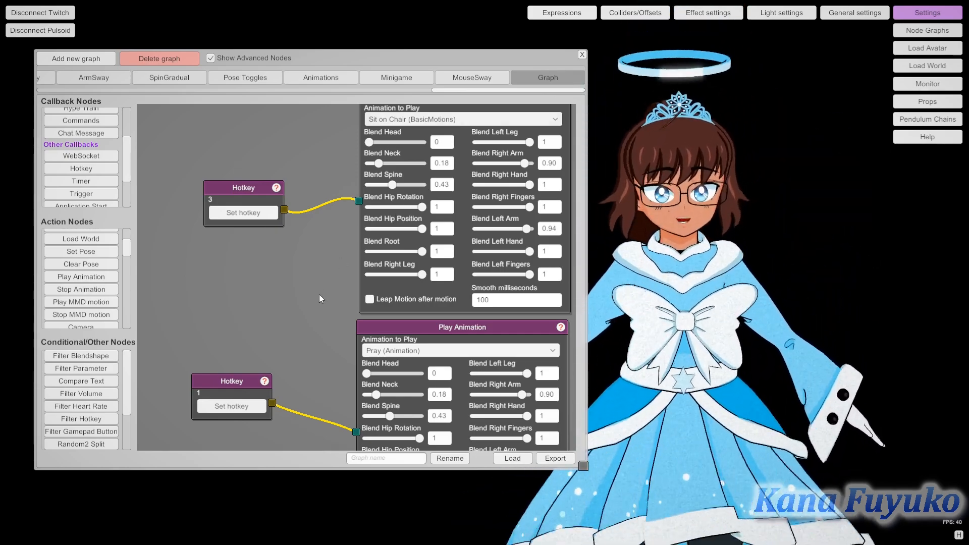
scroll(319, 301, down, 4)
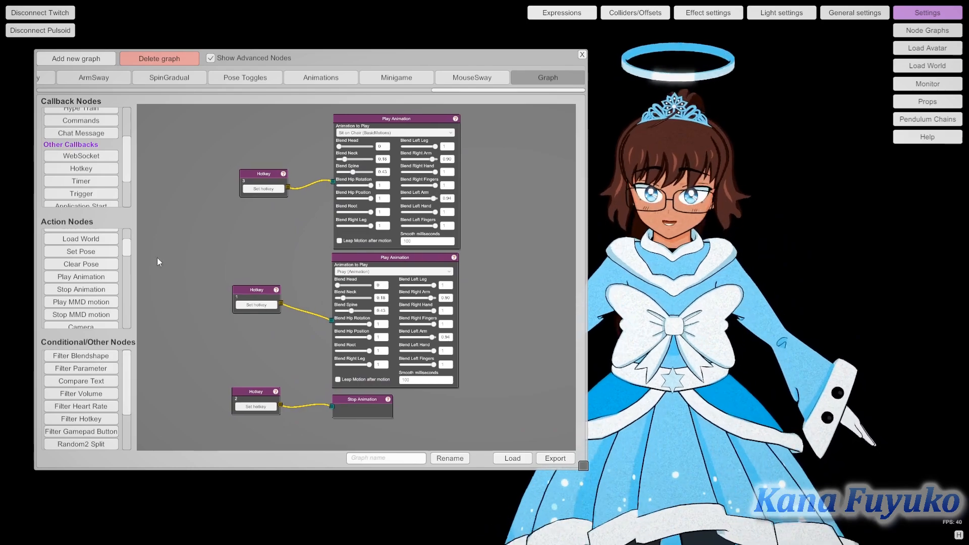
click(582, 55)
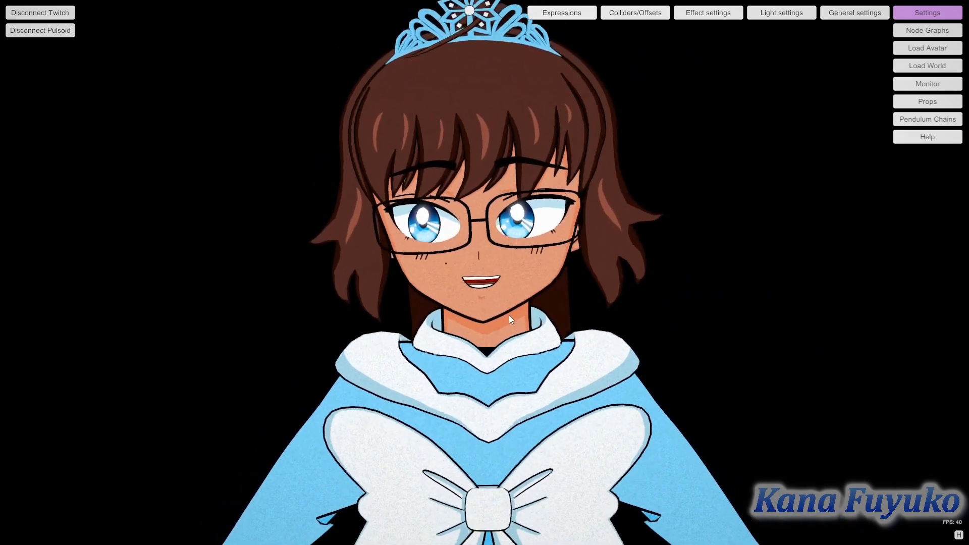